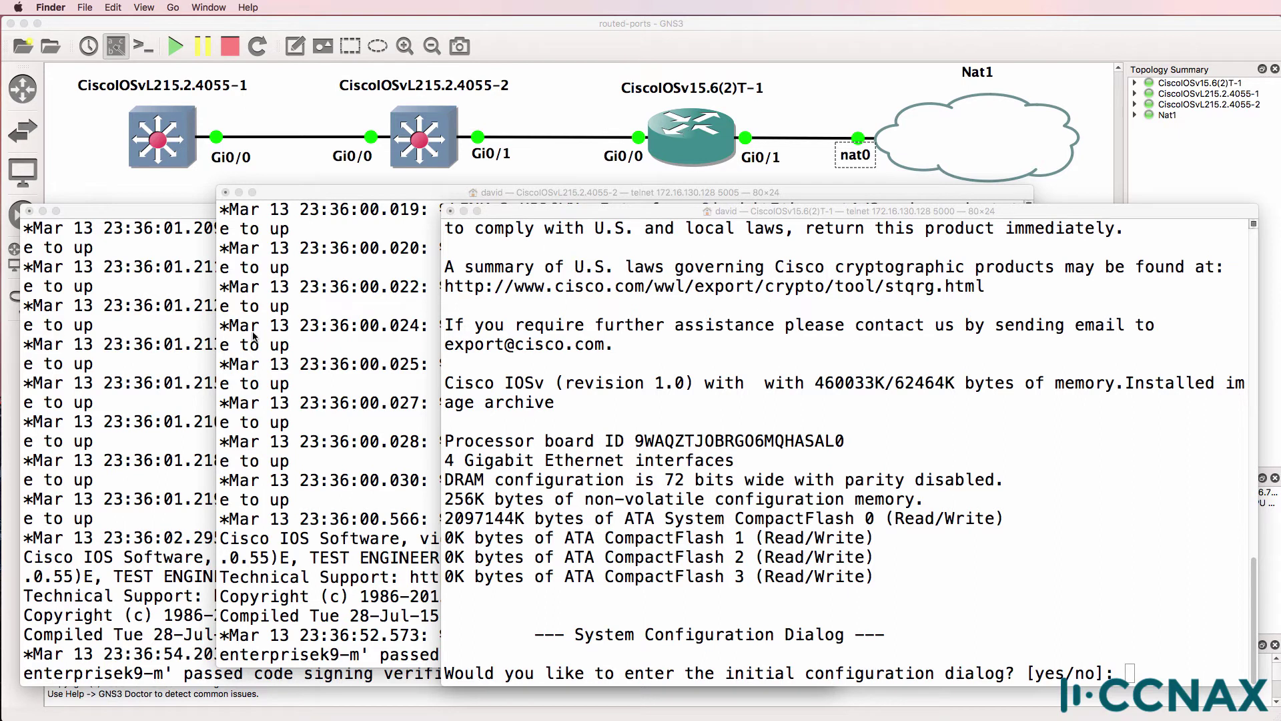
Bring up the Switch> prompt on the consoles of CiscoIOSvL215.2.4055-1 and CiscoIOSvL215.2.4055-2
left_click(178, 344)
key("Return")
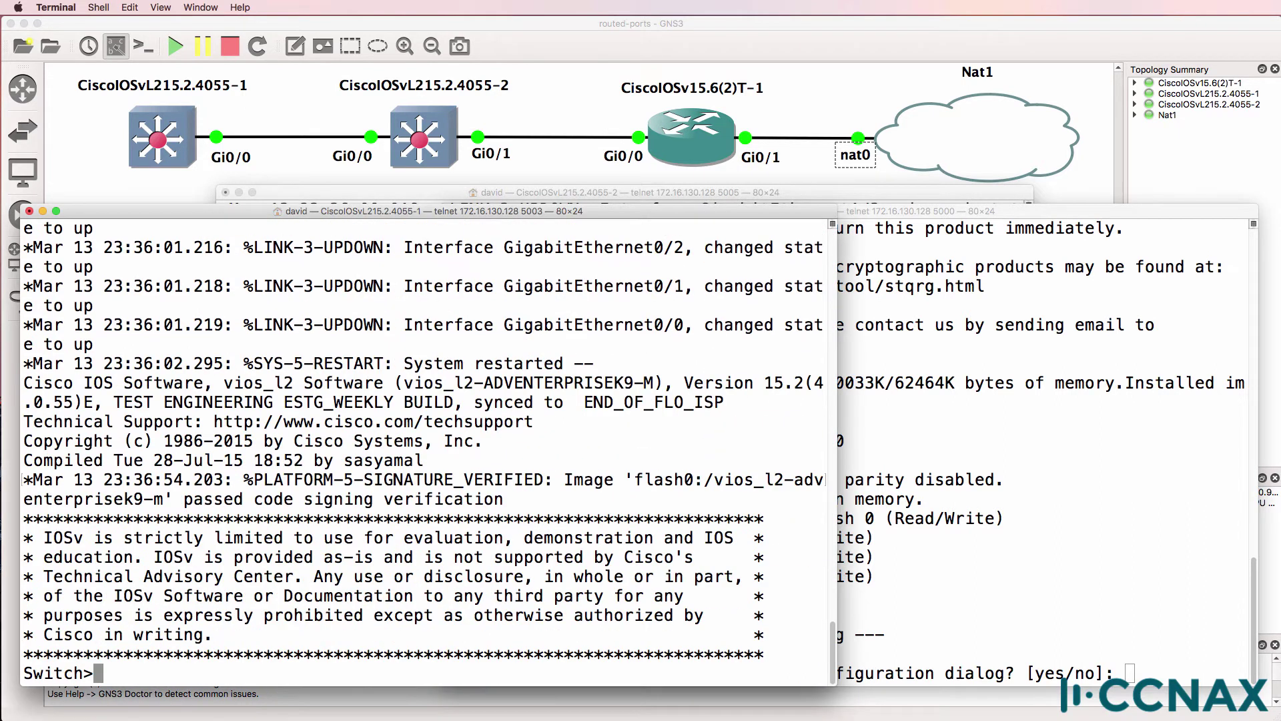
left_click(491, 203)
key("Return")
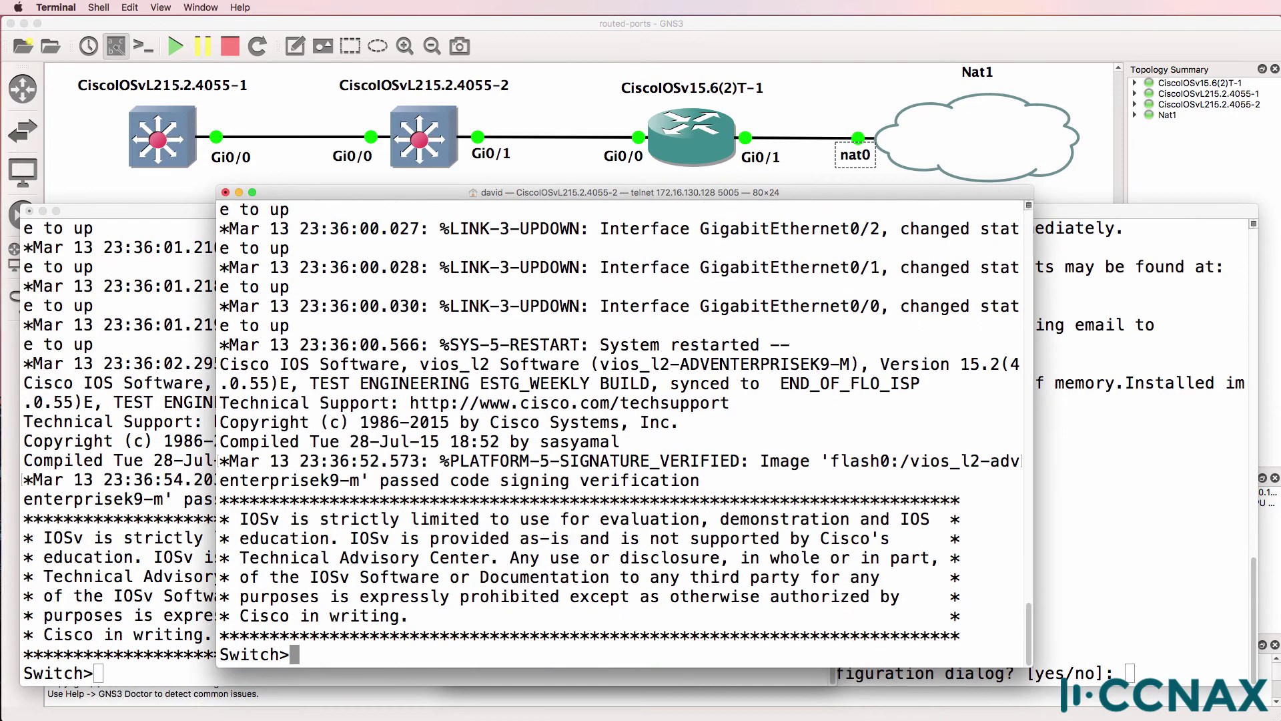
Answer no to the initial configuration dialog on the CiscoIOSv15.6(2)T-1 router console
left_click(1052, 476)
type("no")
key("Return")
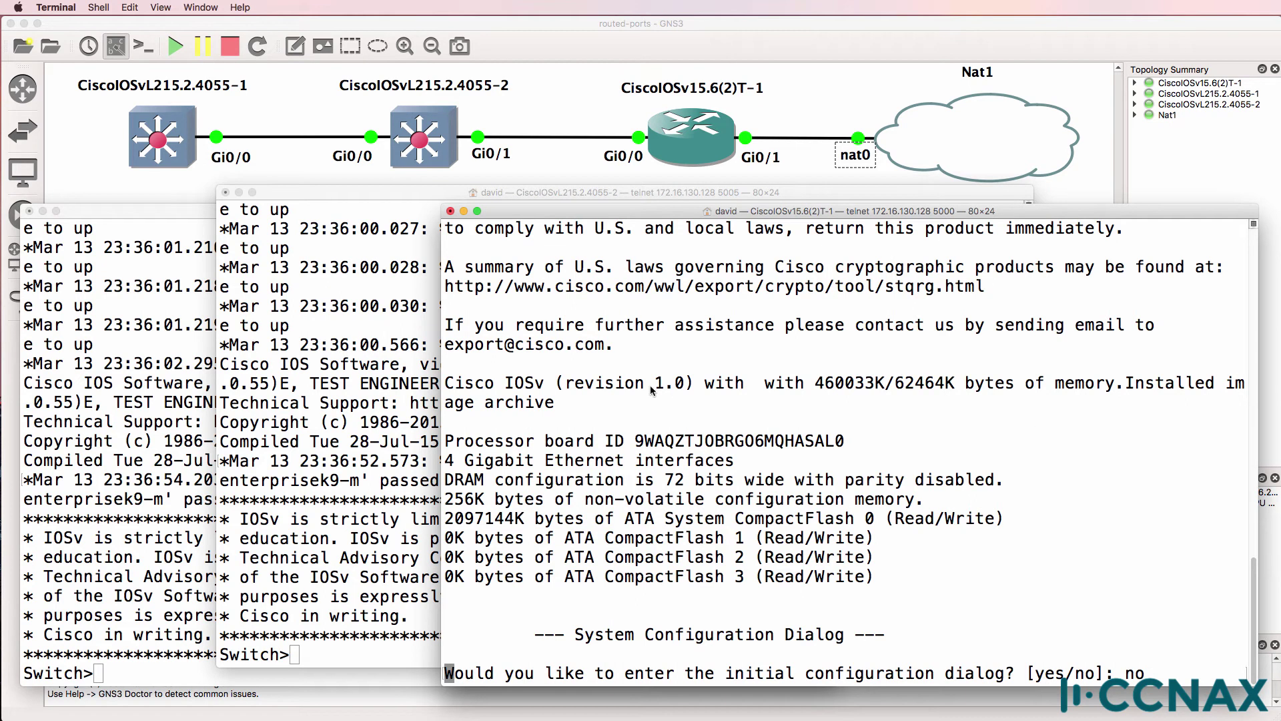
Enter global configuration mode on CiscoIOSvL215.2.4055-1 and set its hostname to S1
left_click(126, 431)
type("en")
key("Return")
type("conf t")
key("Return")
type("host S1")
key("Return")
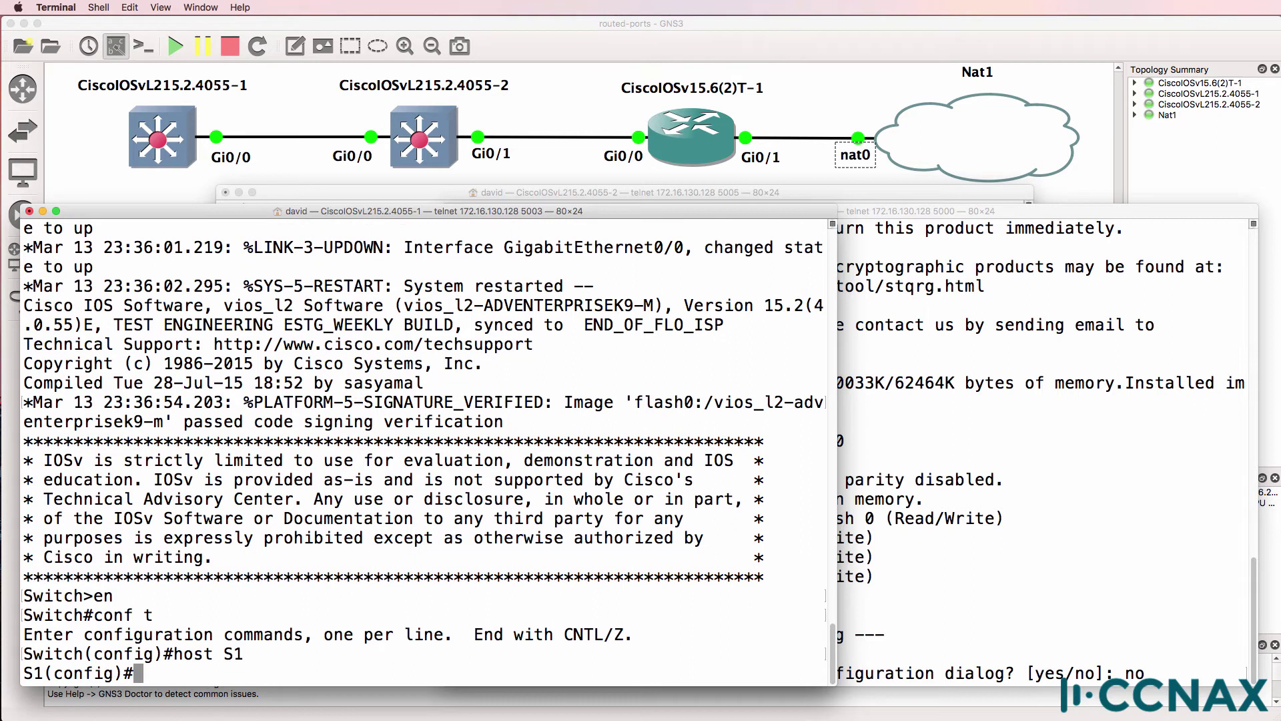
Enter global configuration mode on CiscoIOSvL215.2.4055-2 and set its hostname to S2
left_click(351, 193)
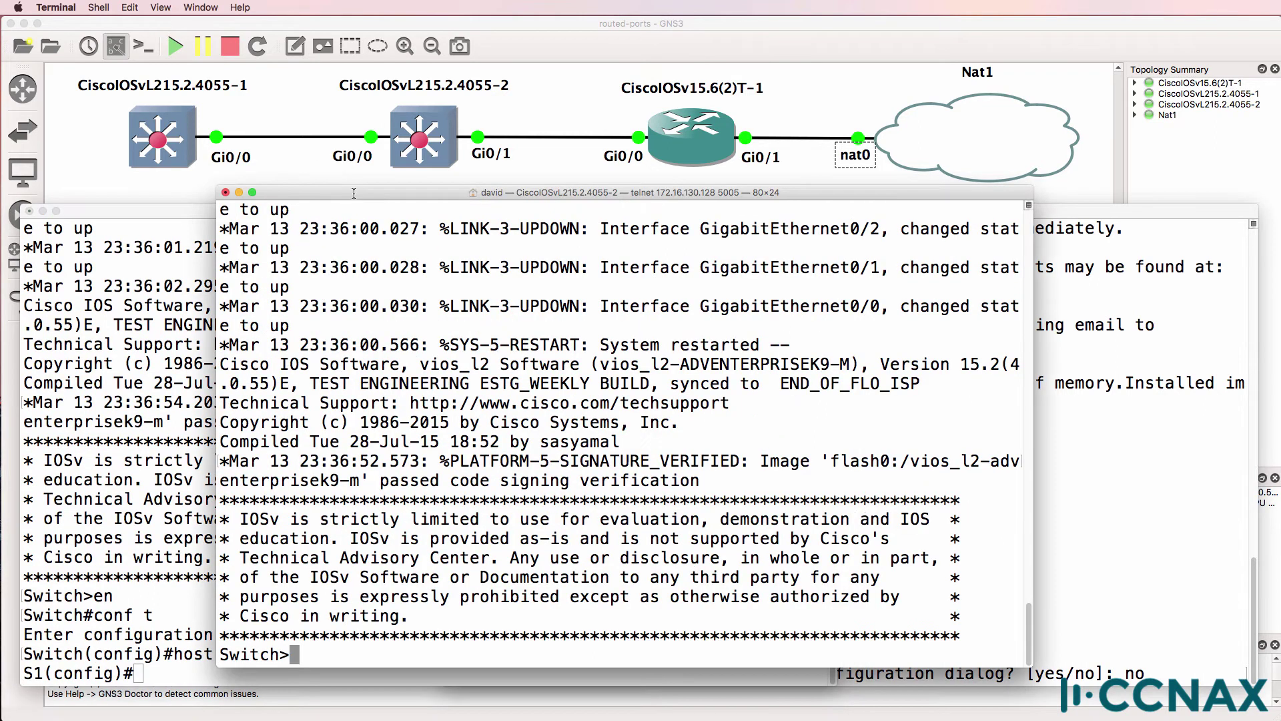
type("en")
key("Return")
type("conf t")
key("Return")
type("ig)#host S2")
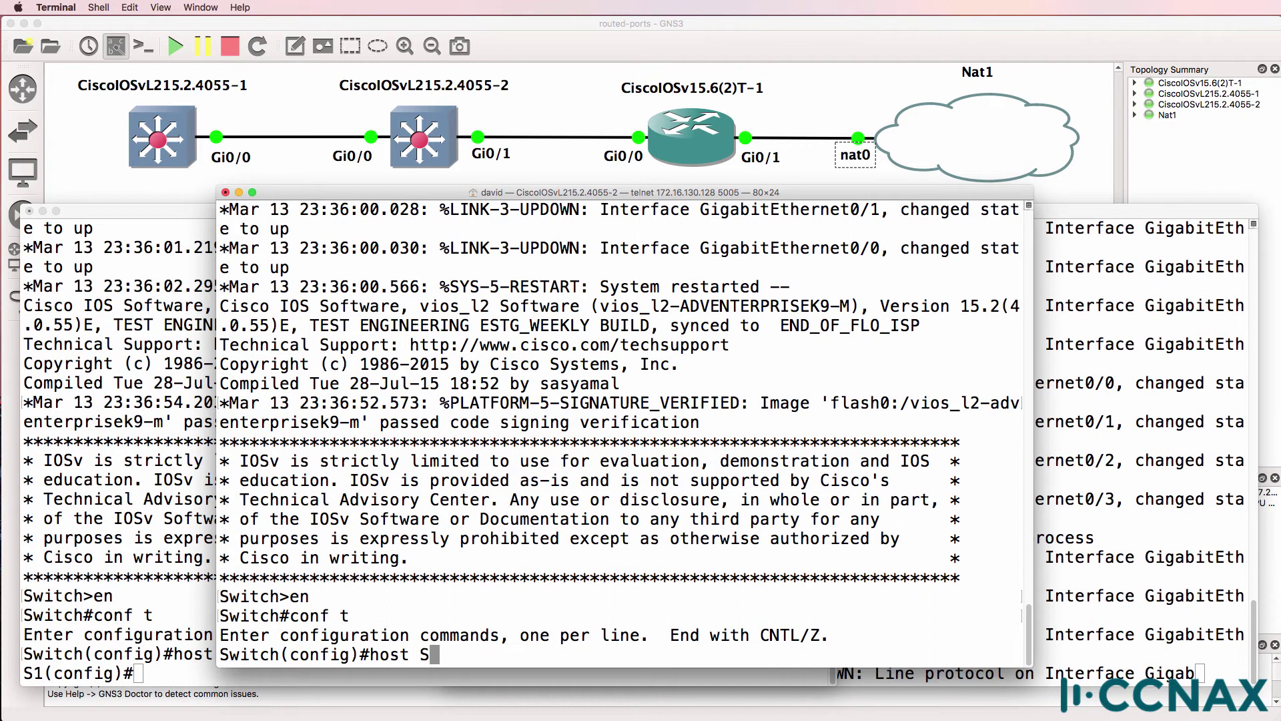
key("Return")
Enter global configuration mode on the router and set its hostname to R1
left_click(1112, 367)
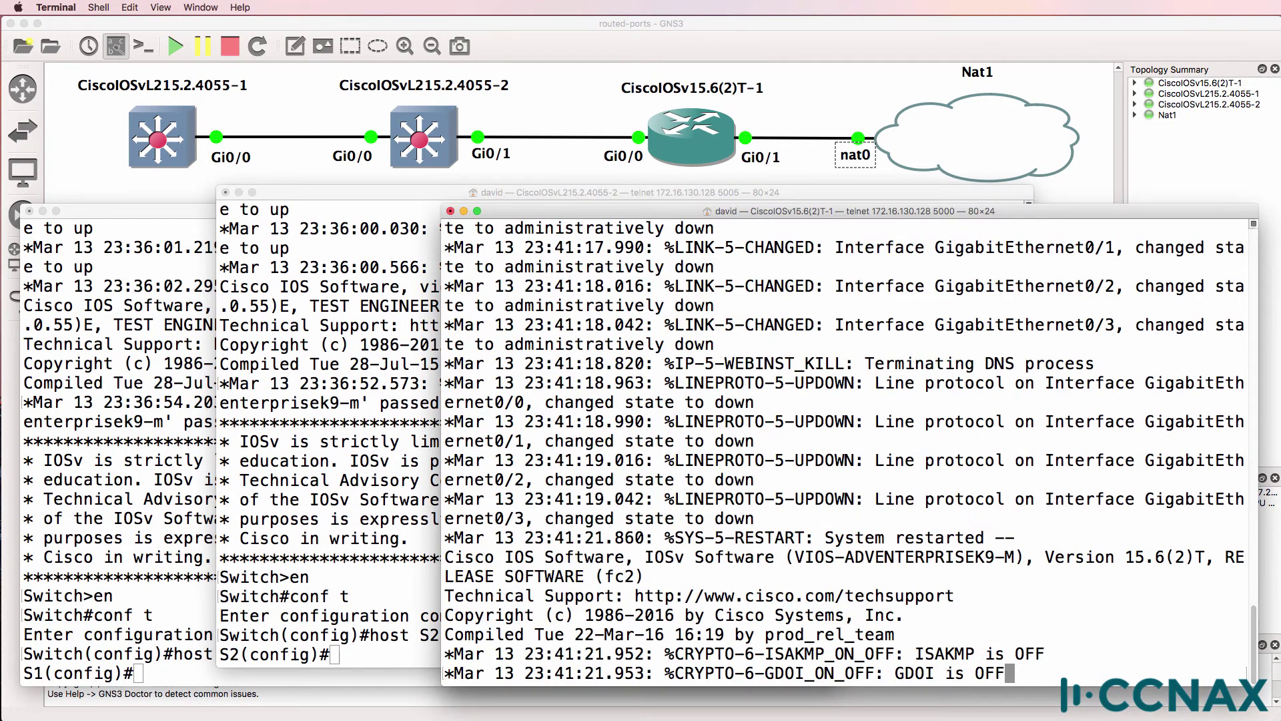
key("Return")
type("en")
key("Return")
type("conf t")
key("Return")
type("host R1")
key("Return")
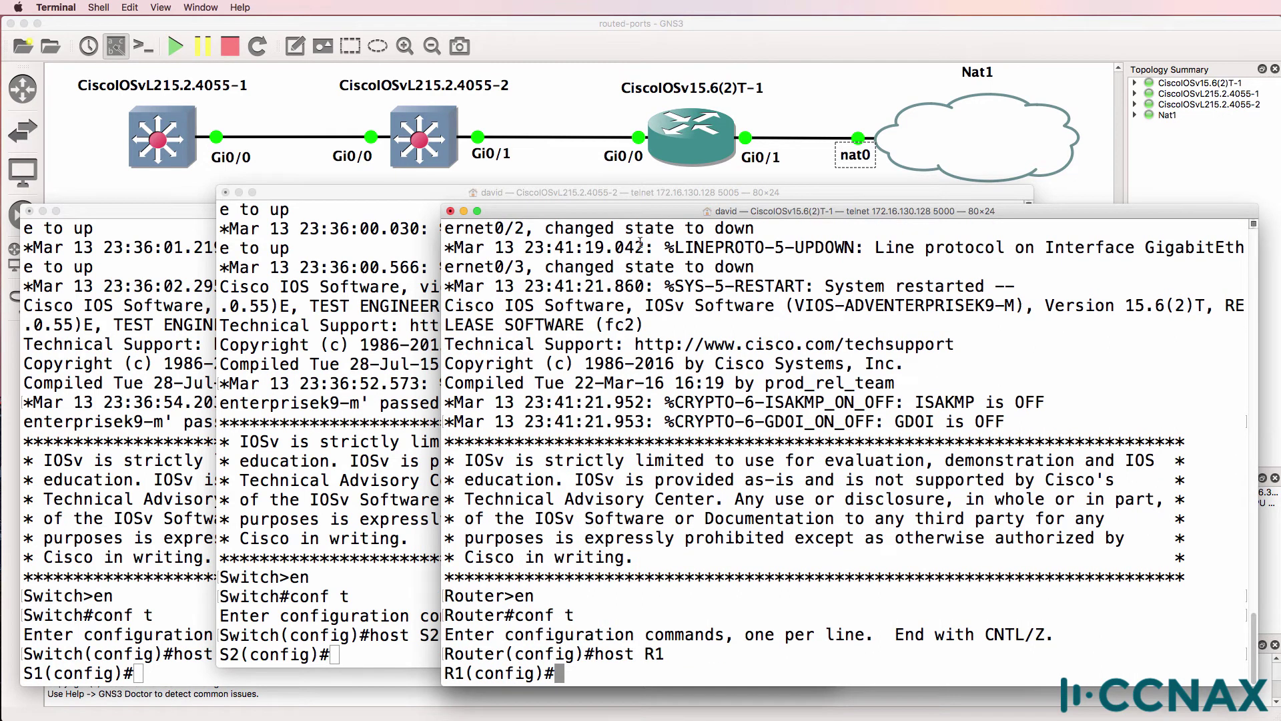
Leave configuration mode on S1, list its CDP neighbors with sh cdp neighbors, and examine the S2 and Switch entries
left_click(73, 332)
type("en")
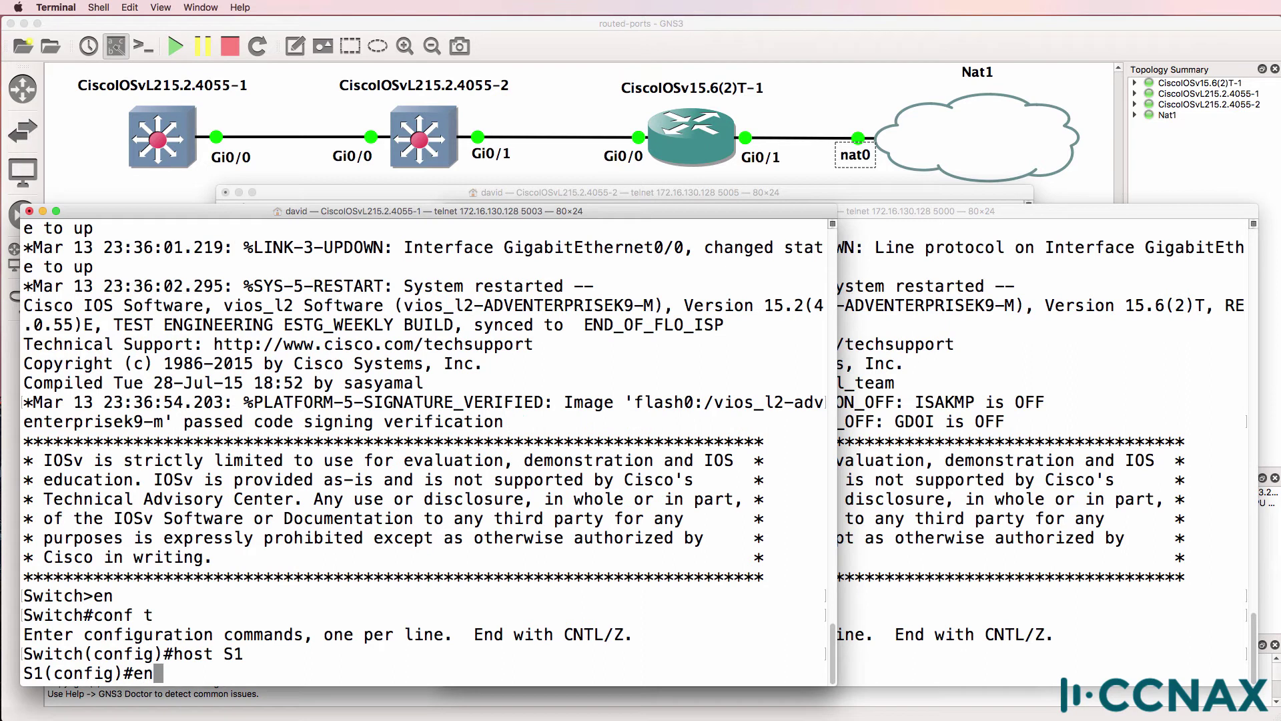
type("d")
key("Return")
type("sh cd")
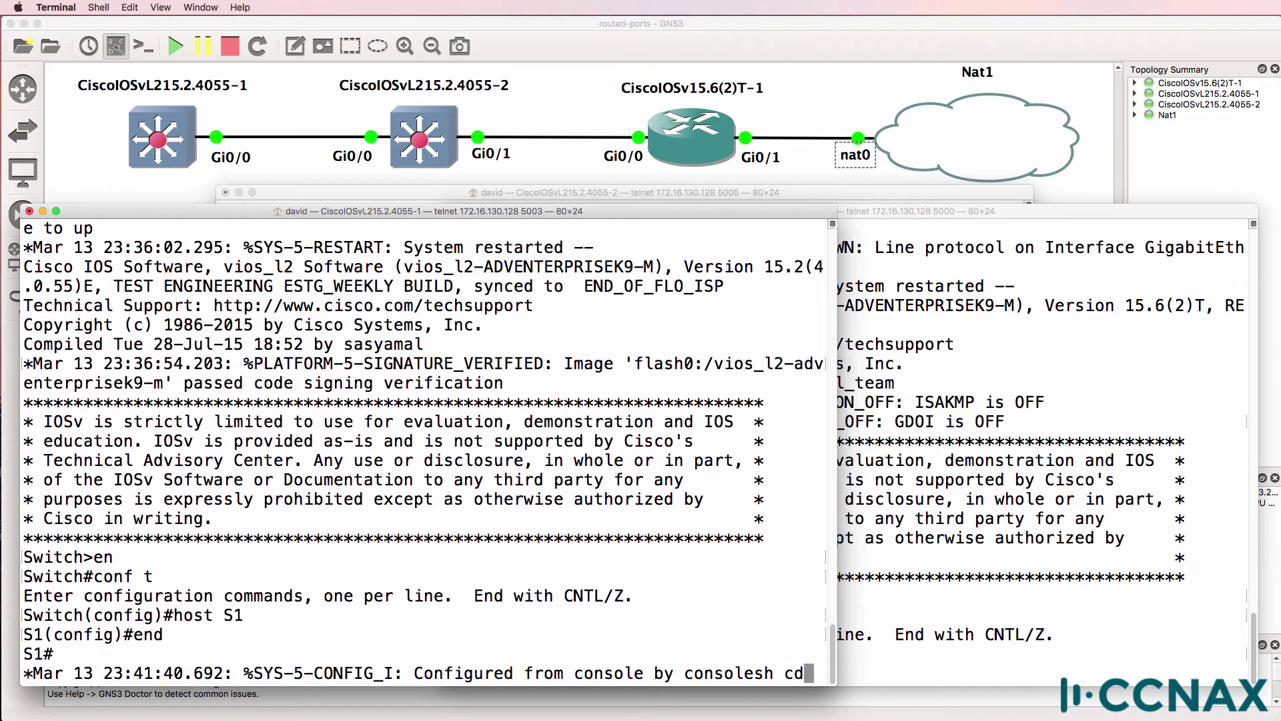
type("p nei")
key("Tab")
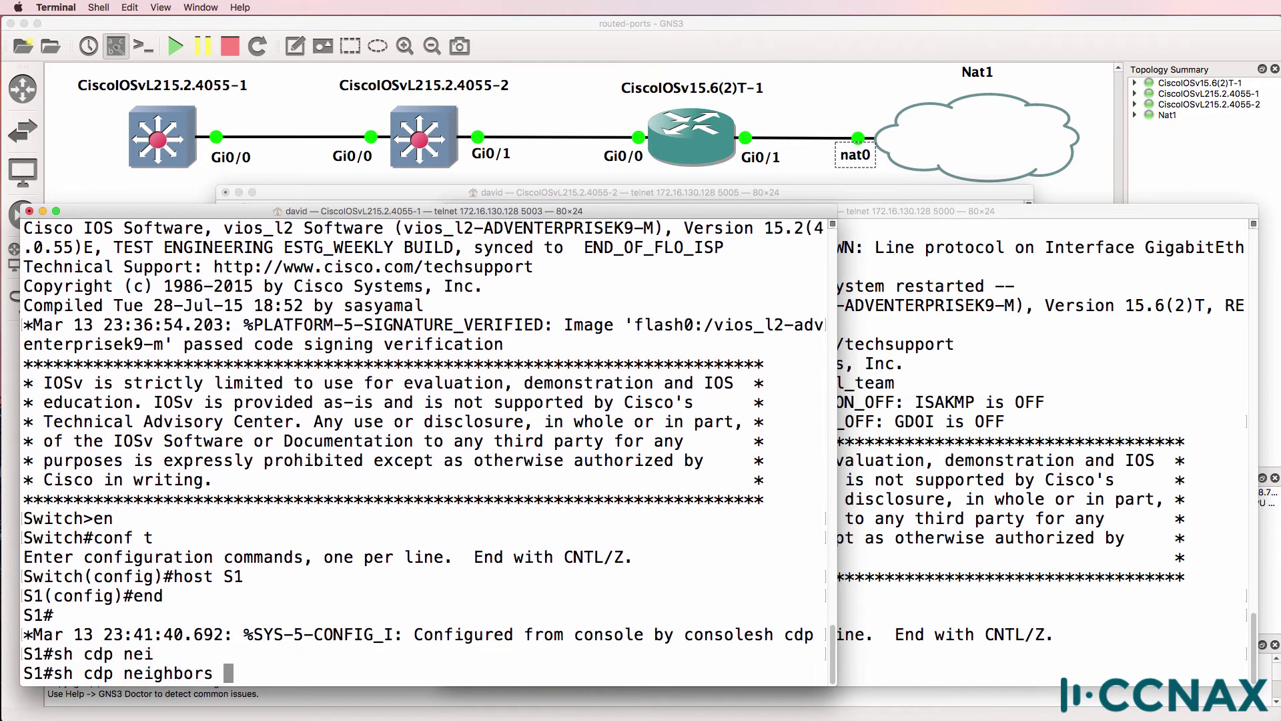
key("Return")
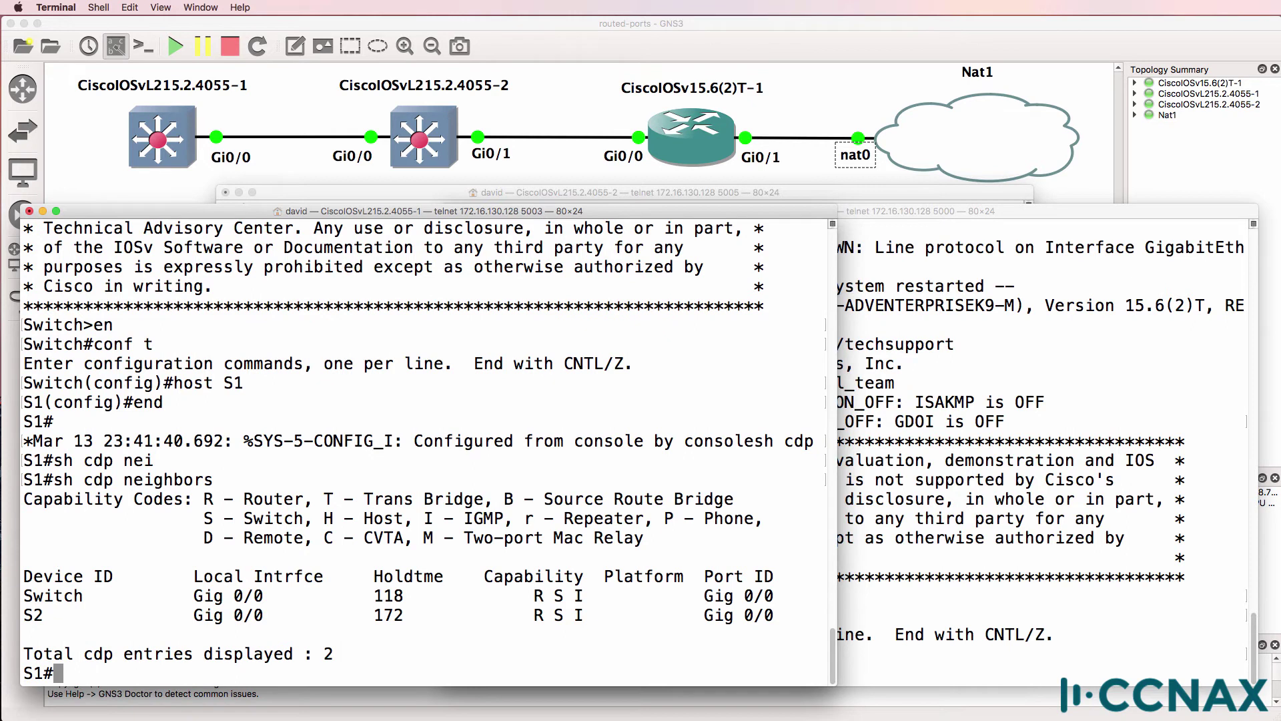
left_click_drag(214, 485, 19, 473)
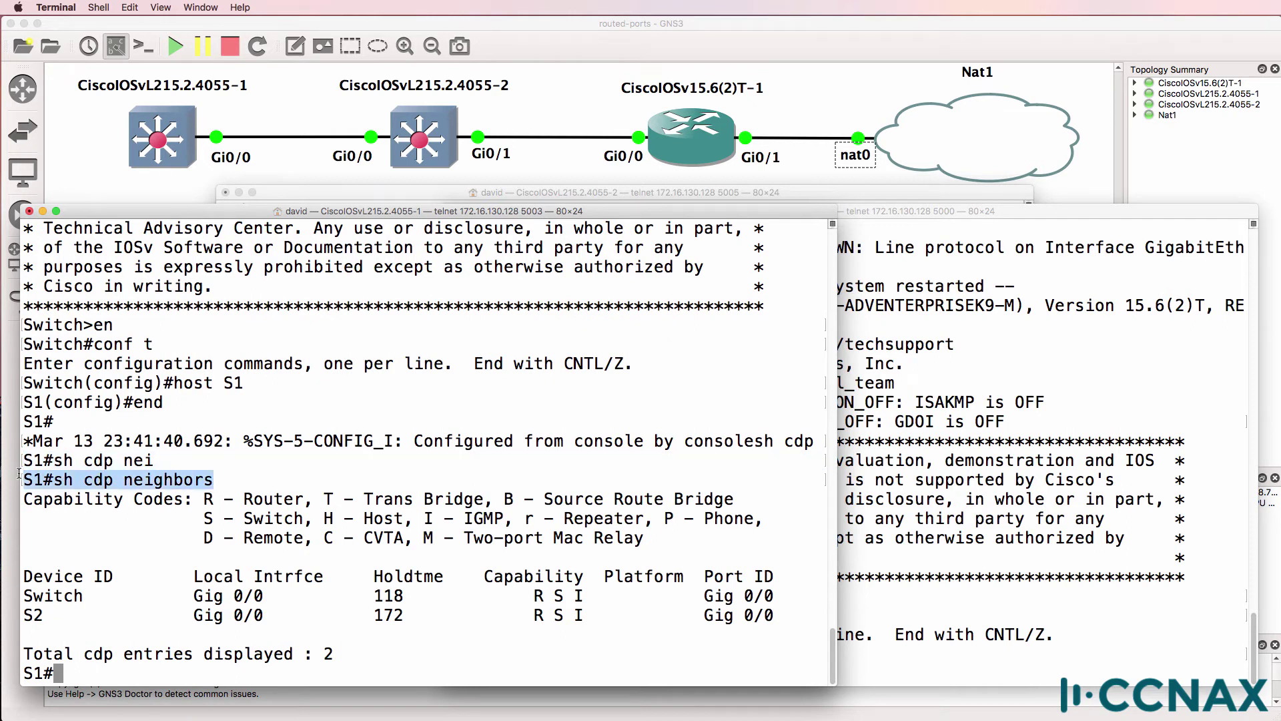
left_click_drag(20, 613, 779, 622)
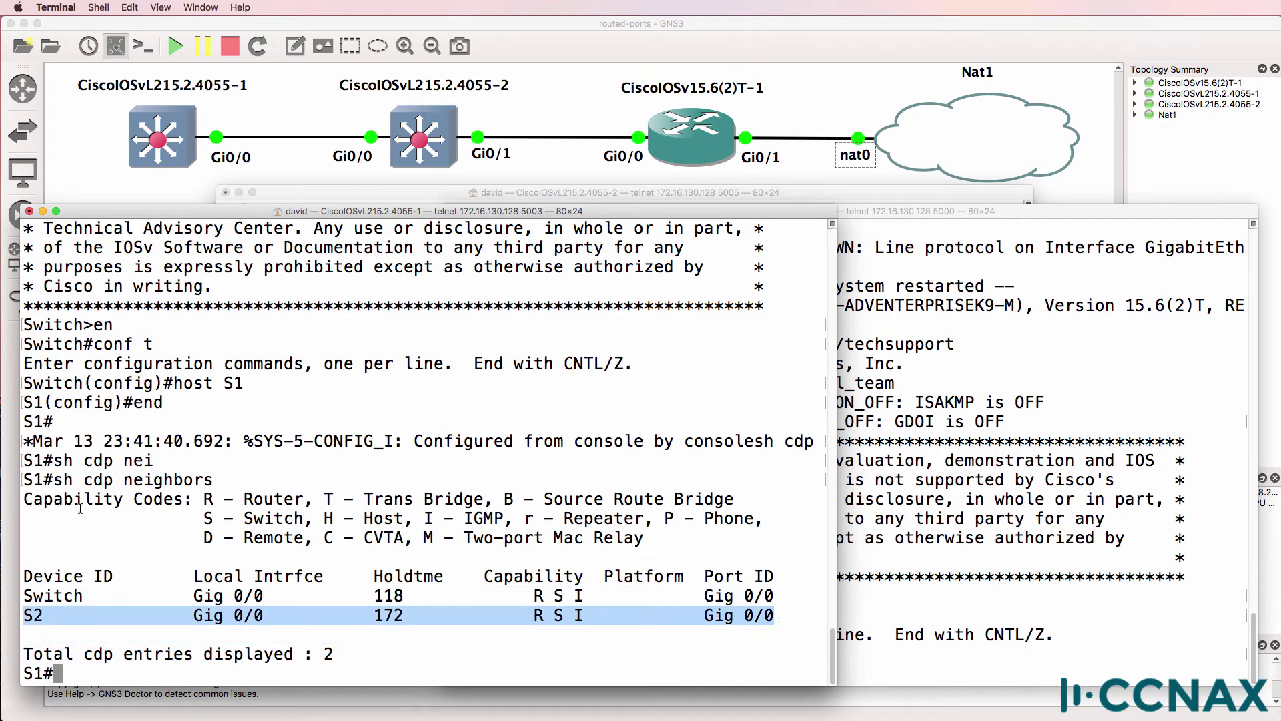
double_click(53, 595)
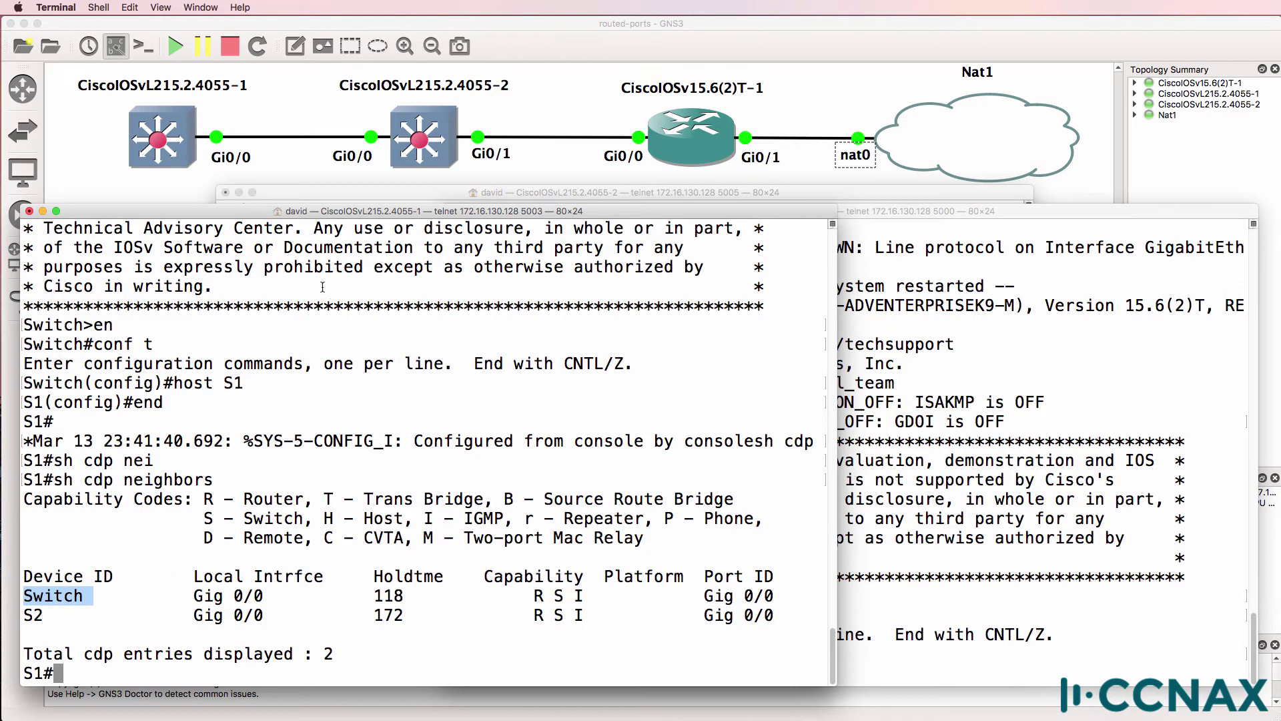
Leave configuration mode on S2, list its CDP neighbors with sh cdp neighbors, and check the S1 entry
left_click(412, 192)
key("Return")
type("end")
key("Return")
type("sh cd")
type("p nei")
key("Tab")
key("Return")
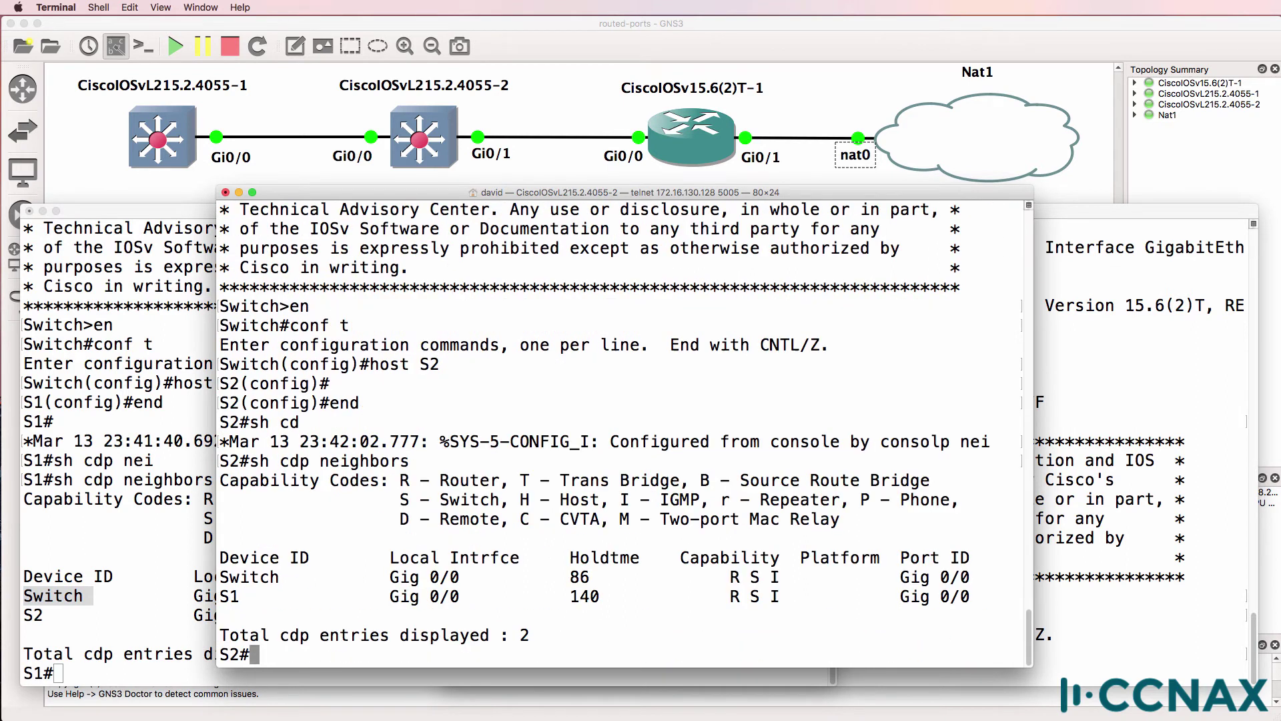
left_click_drag(248, 596, 225, 594)
Display the switchport settings of GigabitEthernet0/0 on S1 with show int g0/0 switchport
left_click(67, 450)
key("Return")
type("show ")
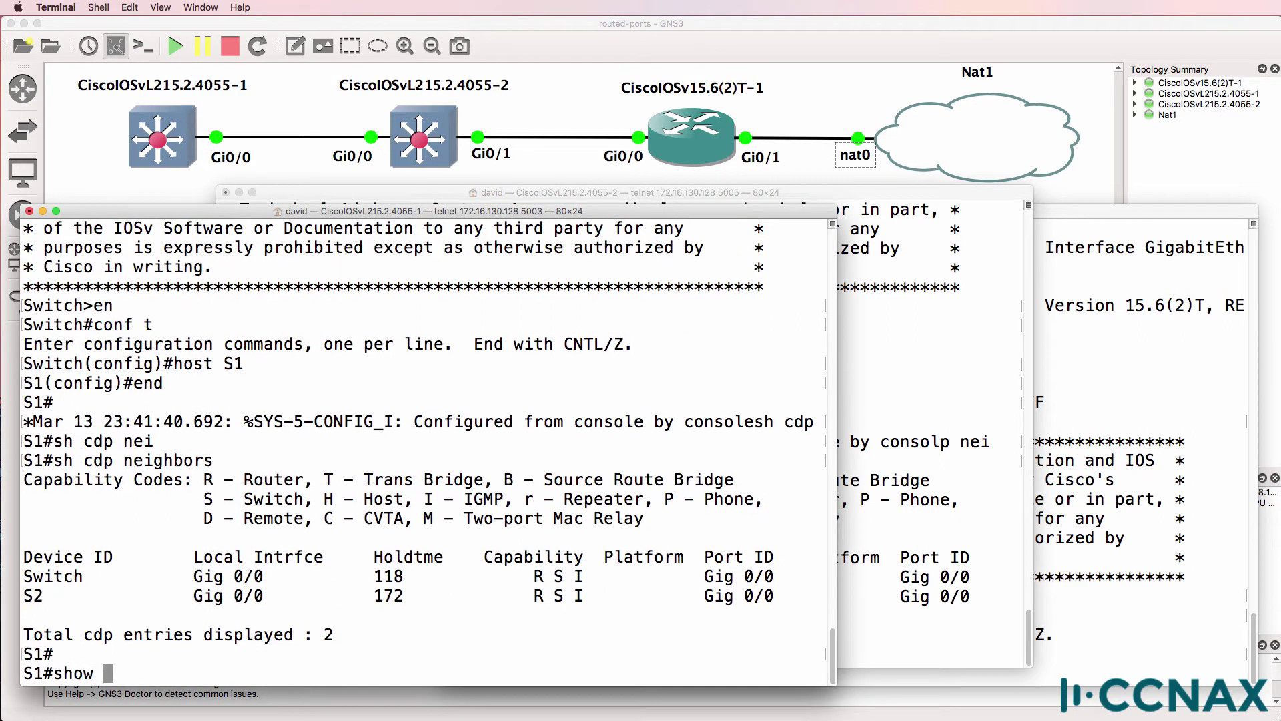
type("int g0/0 s")
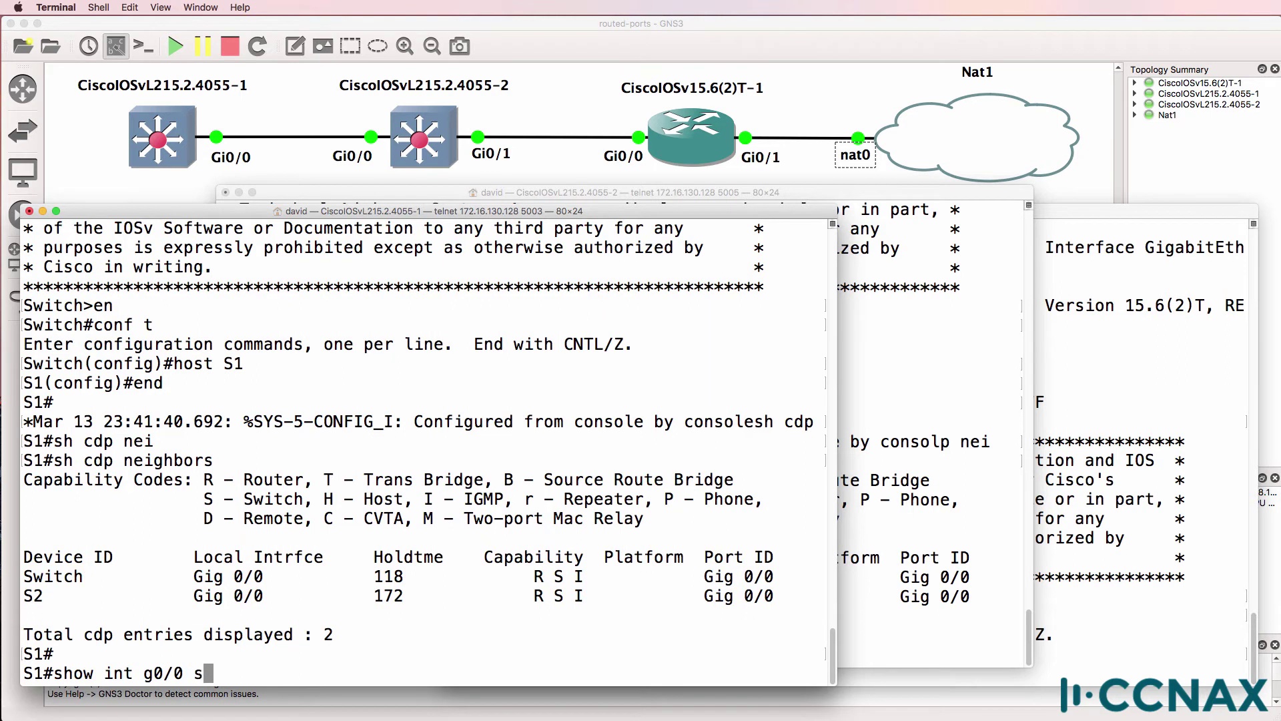
key("Tab")
type("w")
key("Tab")
key("Return")
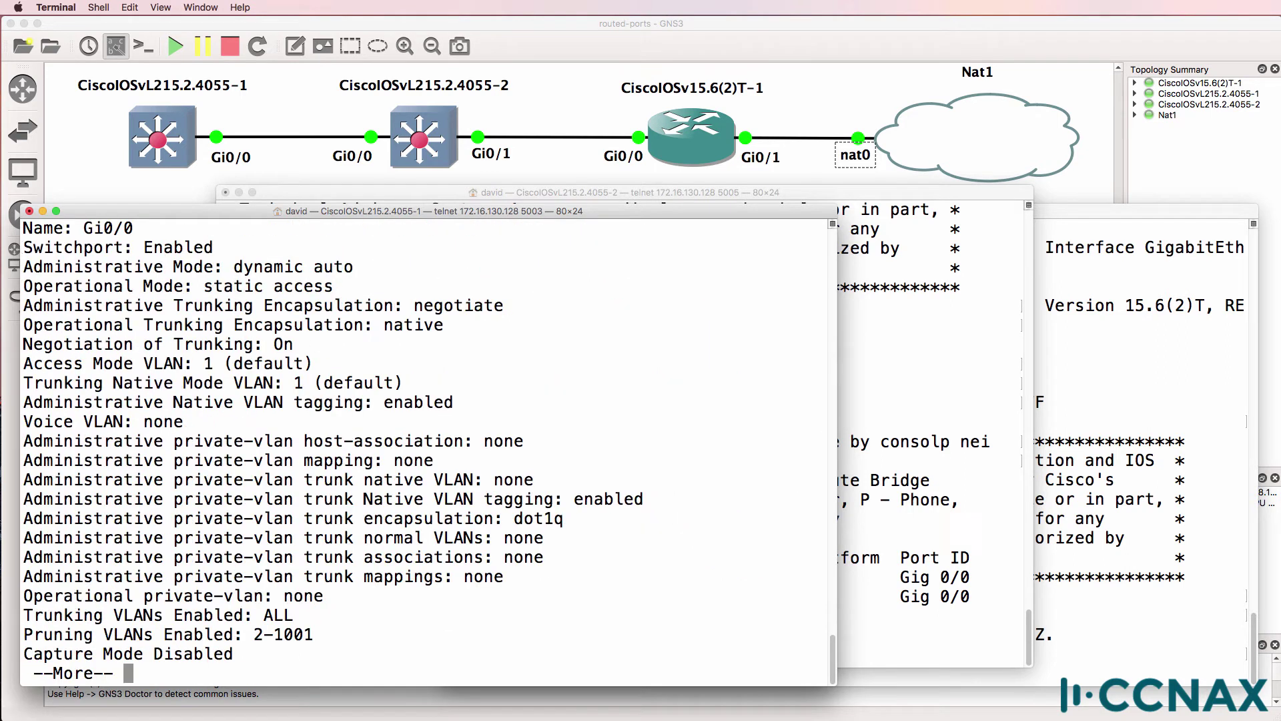
Examine the Gi0/0 output on S1 for the interface name, switchport state, administrative mode and access mode VLAN
scroll(155, 413, "up", 2)
scroll(155, 413, "up", 2)
left_click_drag(54, 287, 339, 289)
left_click_drag(134, 305, 22, 305)
left_click_drag(215, 325, 25, 326)
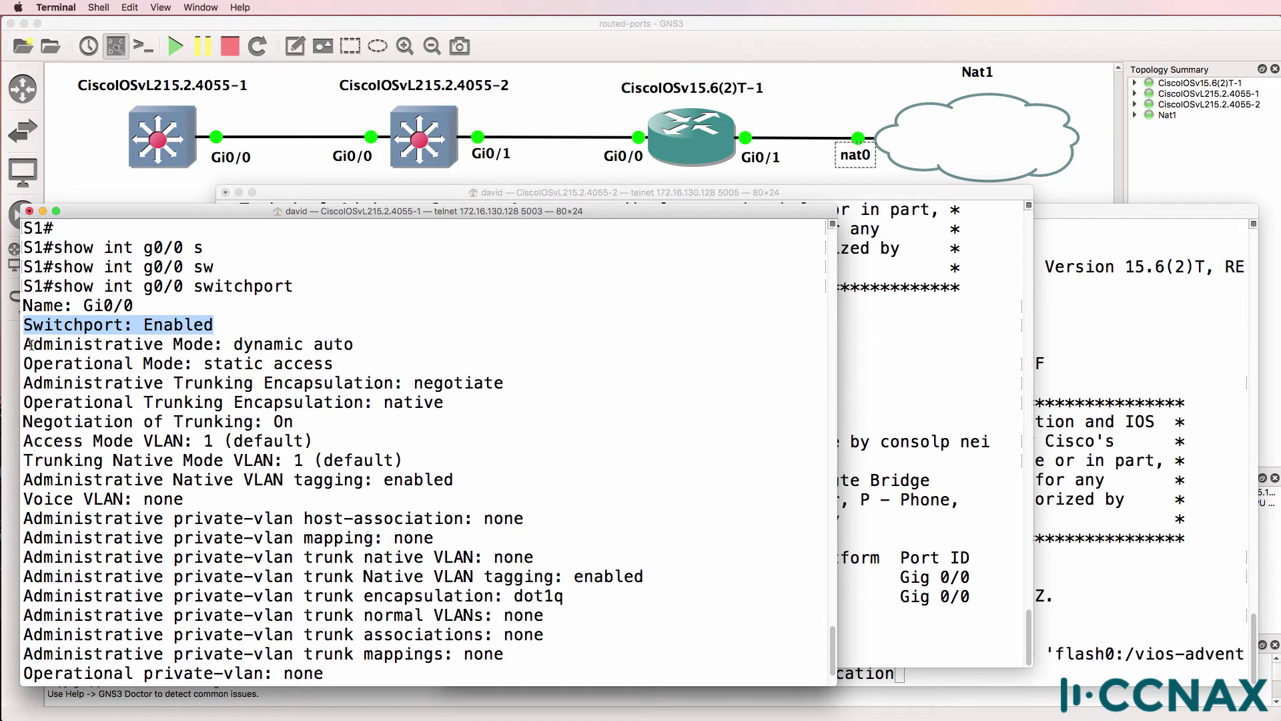
left_click(26, 345)
left_click_drag(26, 345, 372, 345)
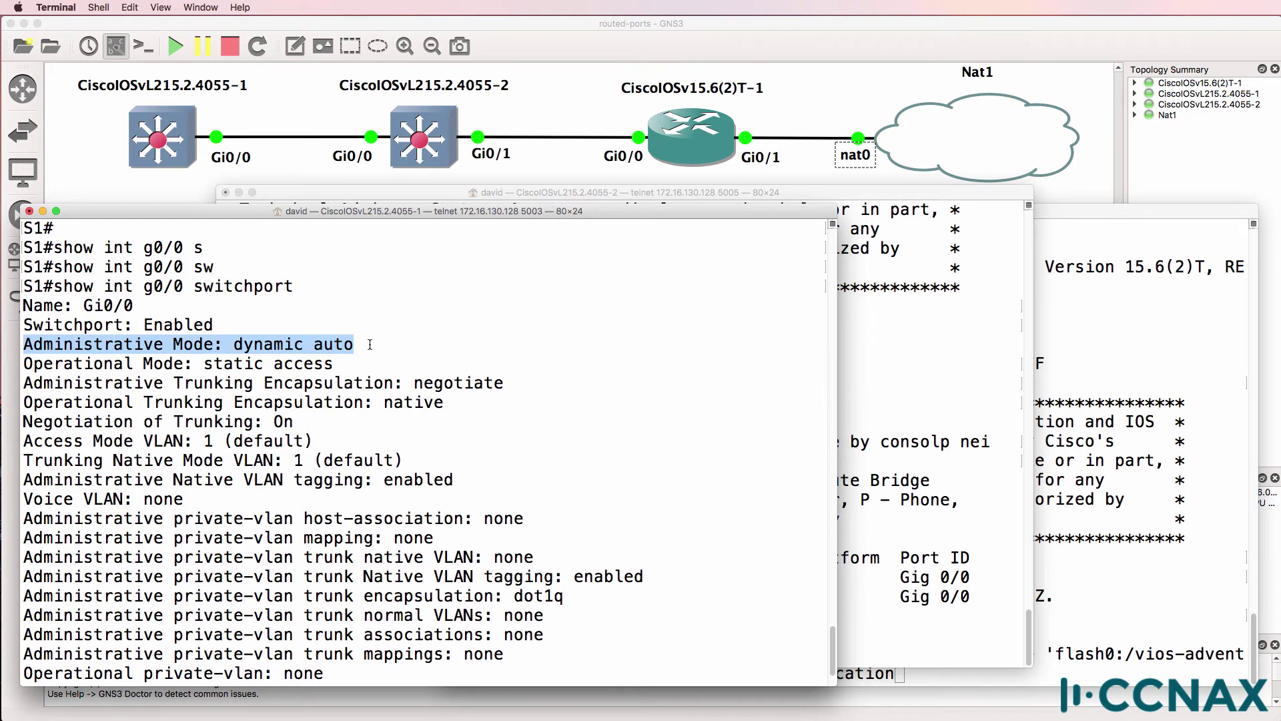
left_click_drag(314, 442, 22, 441)
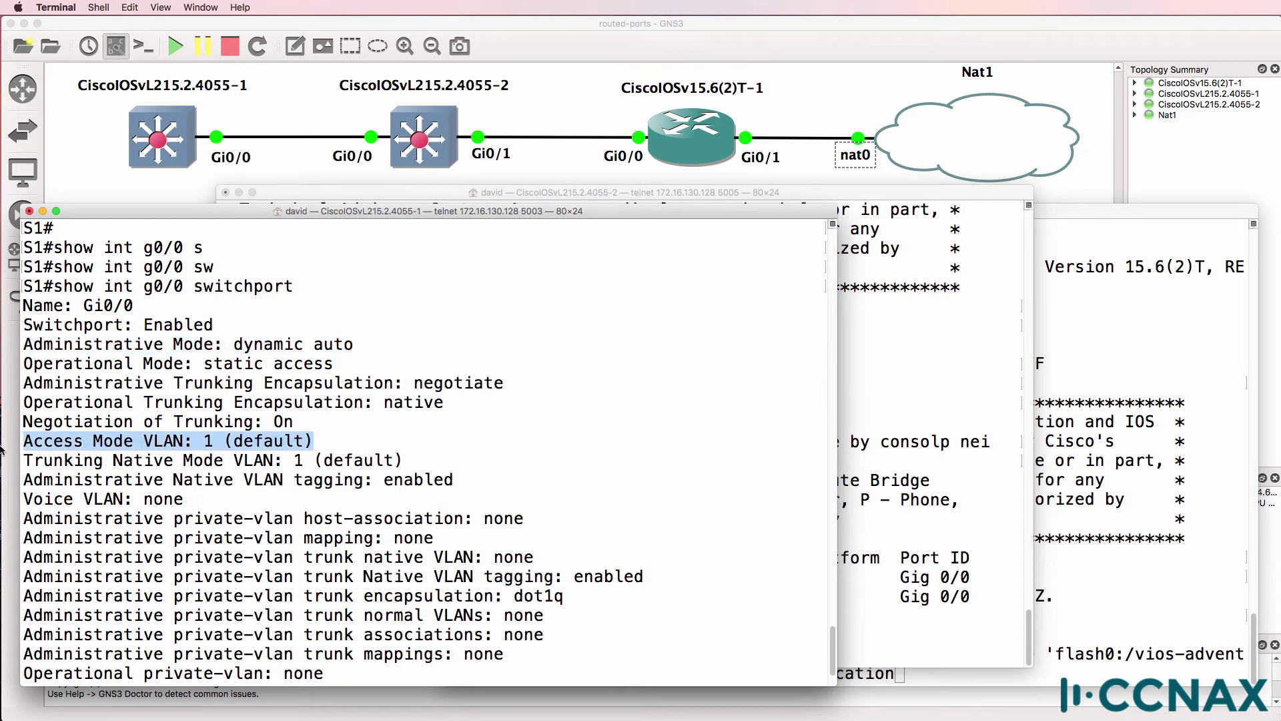
Finish the paged output on S1 and check for trunk interfaces with show int trunk
key("space")
type("show int tur")
key("BackSpace")
key("BackSpace")
type("ru")
key("Tab")
key("Return")
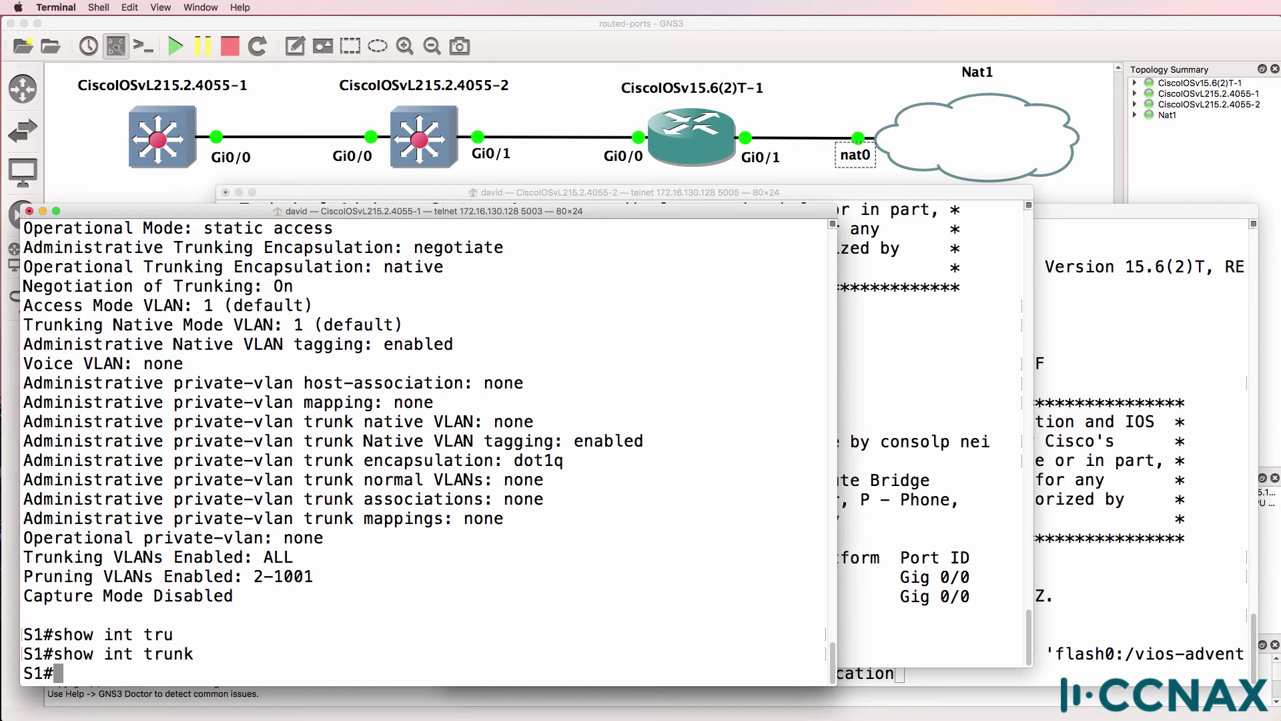
Rerun show int g0/0 switchport on S1 and examine the operational mode, administrative trunking encapsulation, trunking negotiation and access VLAN
key("Up")
key("Up")
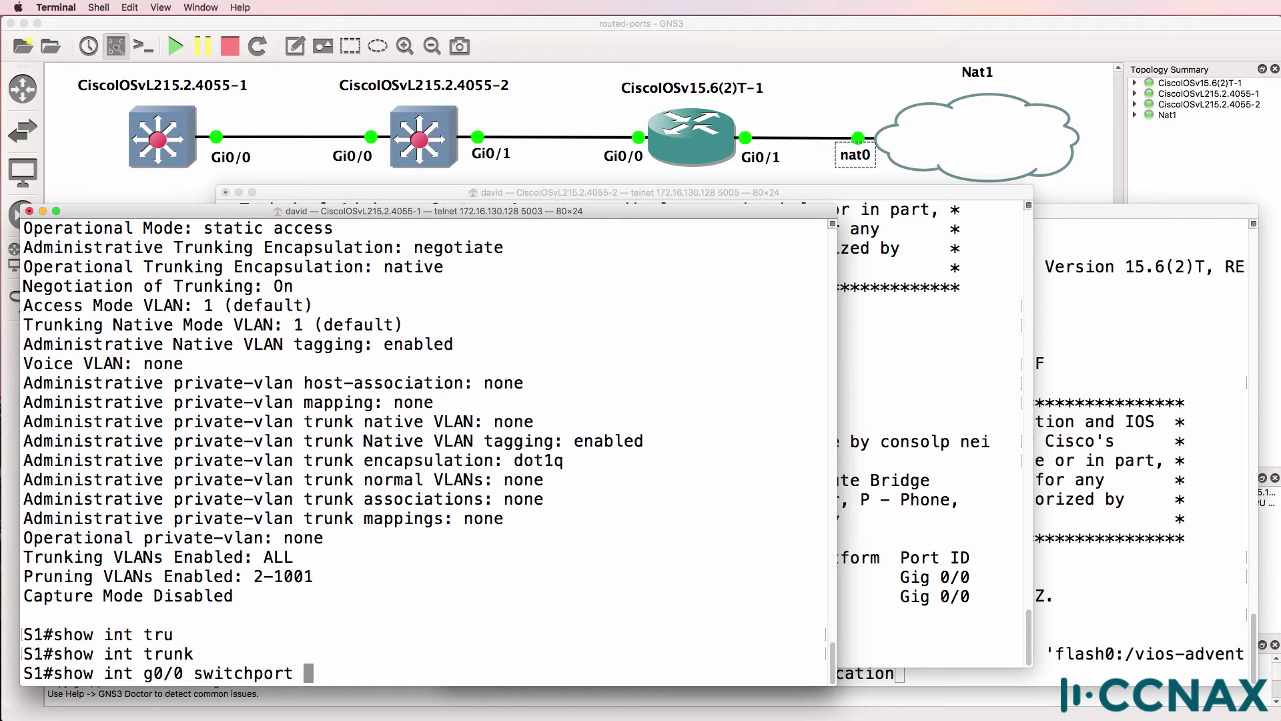
key("Return")
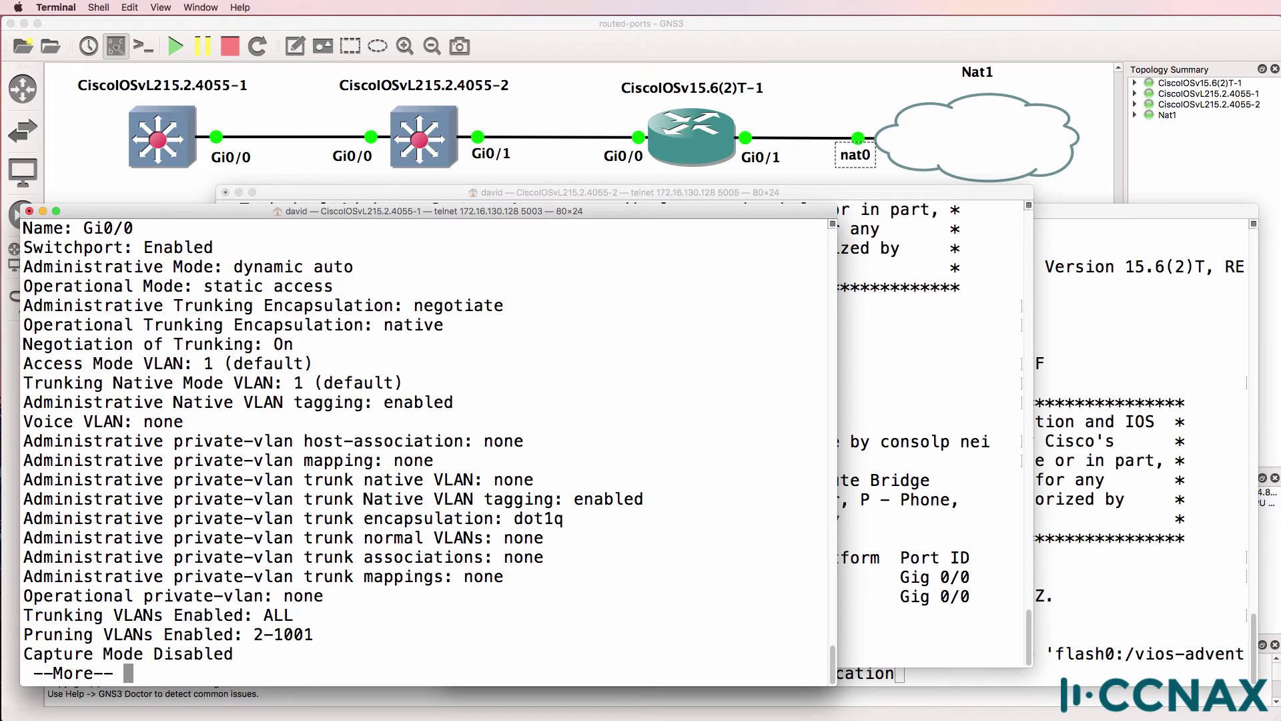
left_click_drag(336, 283, 24, 287)
left_click_drag(506, 304, 18, 299)
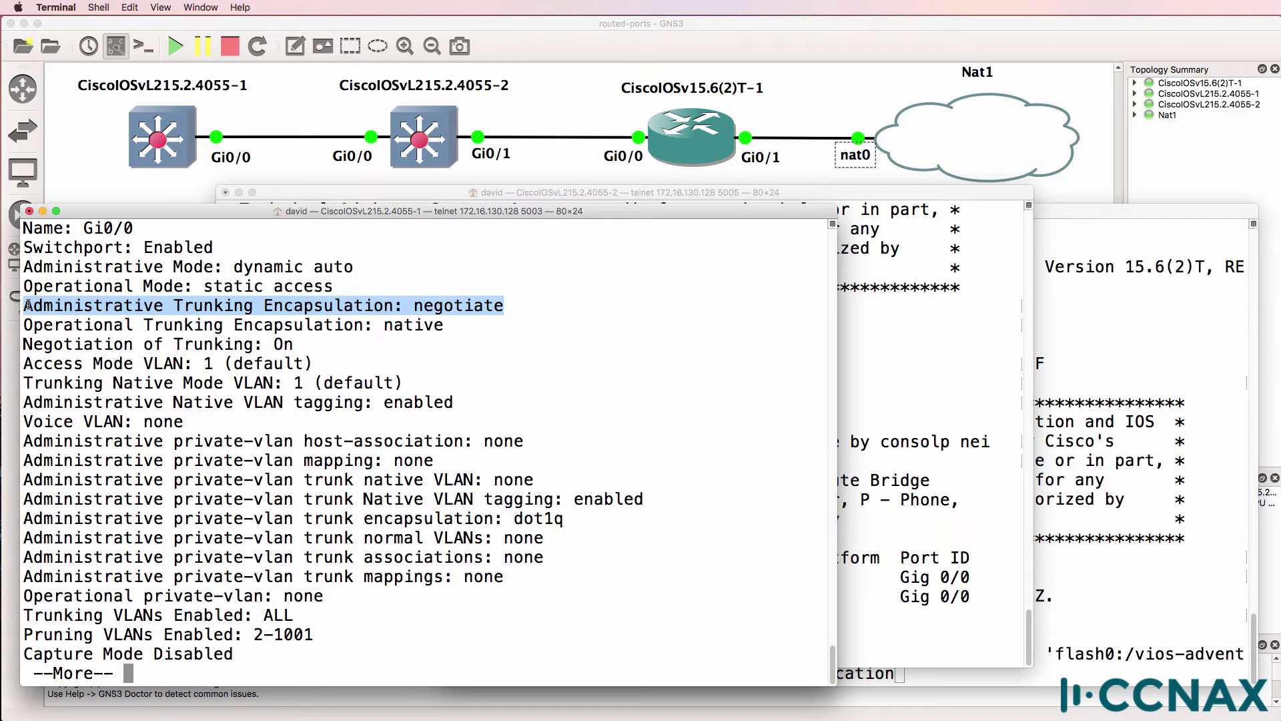
left_click_drag(303, 348, 3, 345)
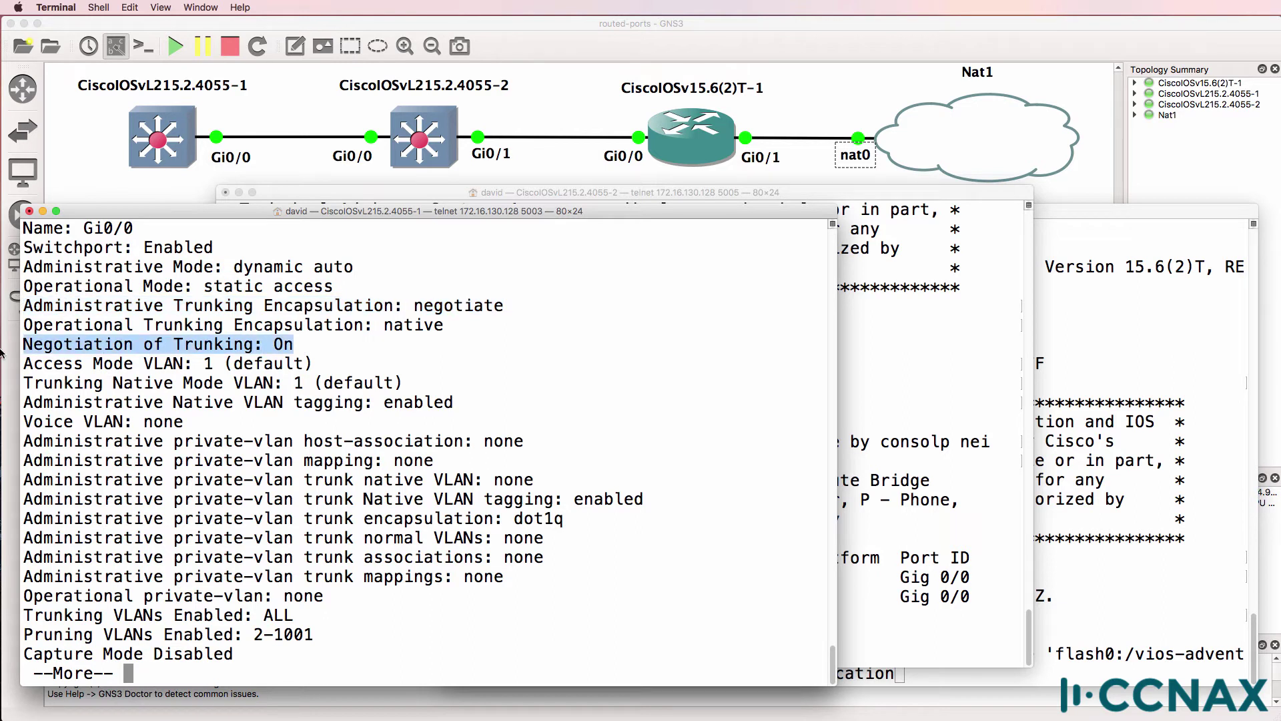
left_click_drag(340, 364, 2, 365)
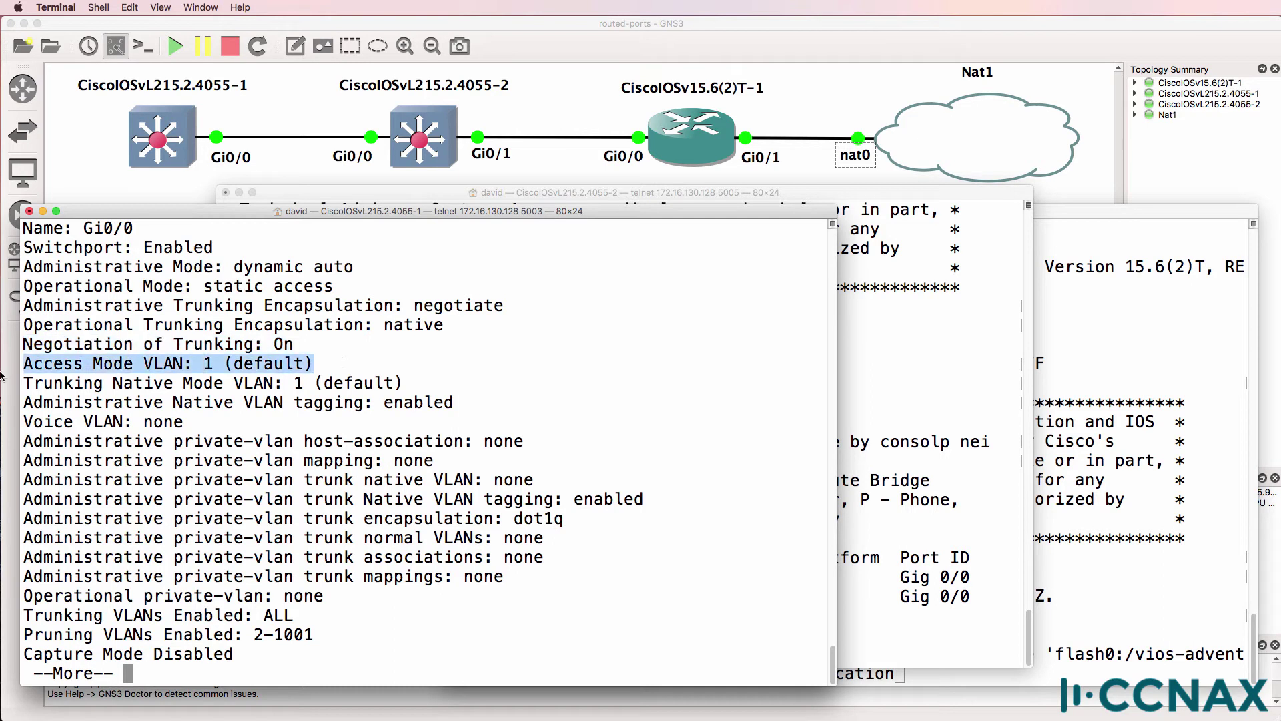
Place the S2 console beside S1's, run show int g0/0 switchport on S2, and check the switchport state and administrative mode
left_click_drag(897, 193, 1097, 205)
key("Return")
type("show int g0")
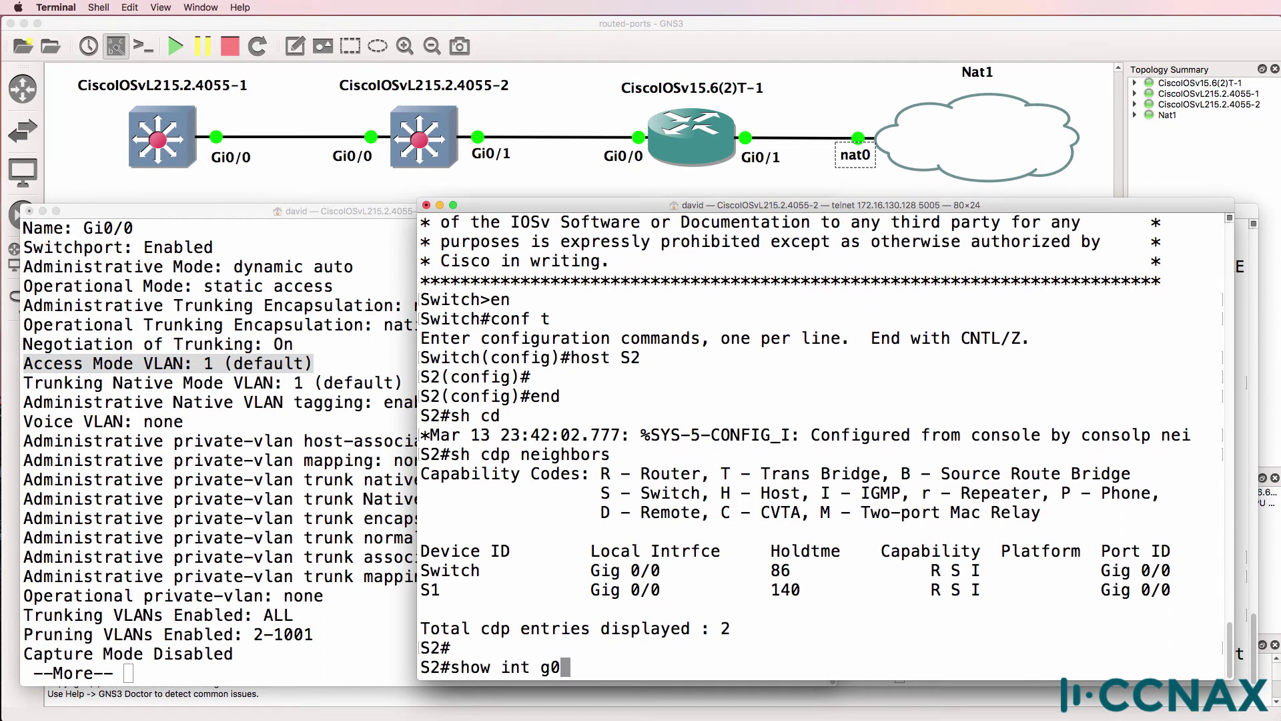
type("/0 sw")
key("Tab")
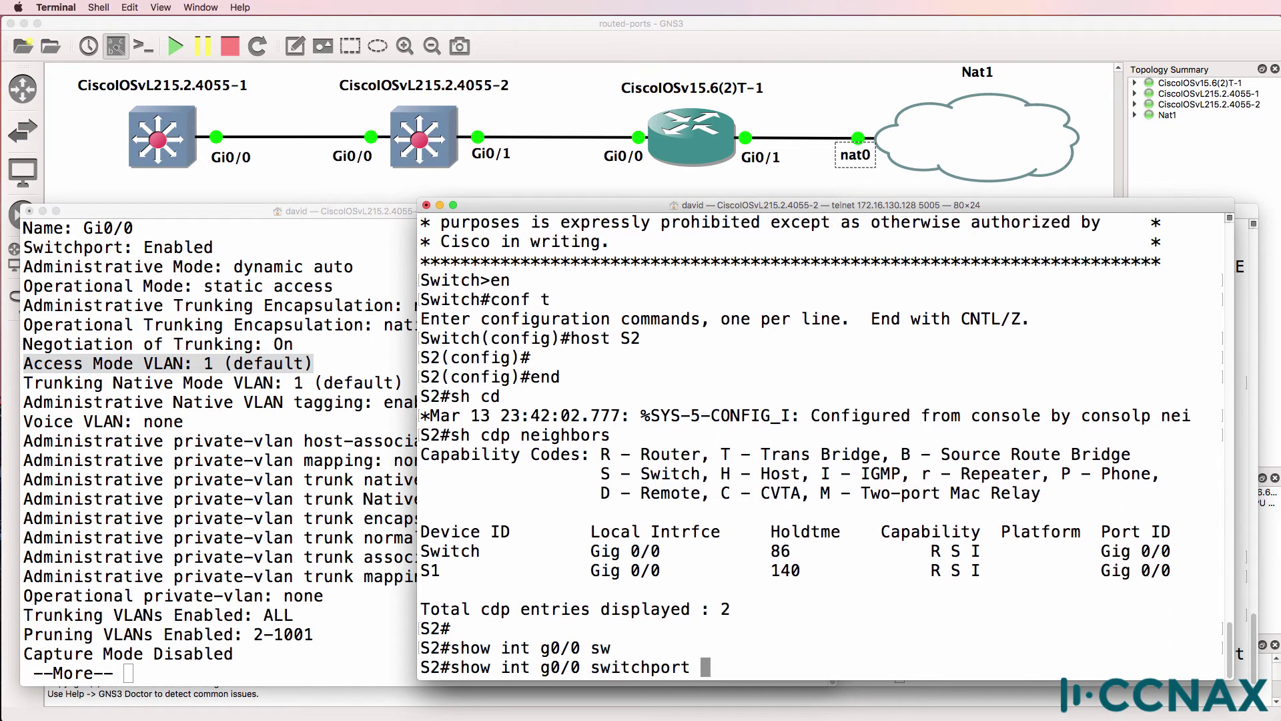
key("Return")
left_click_drag(542, 229, 421, 227)
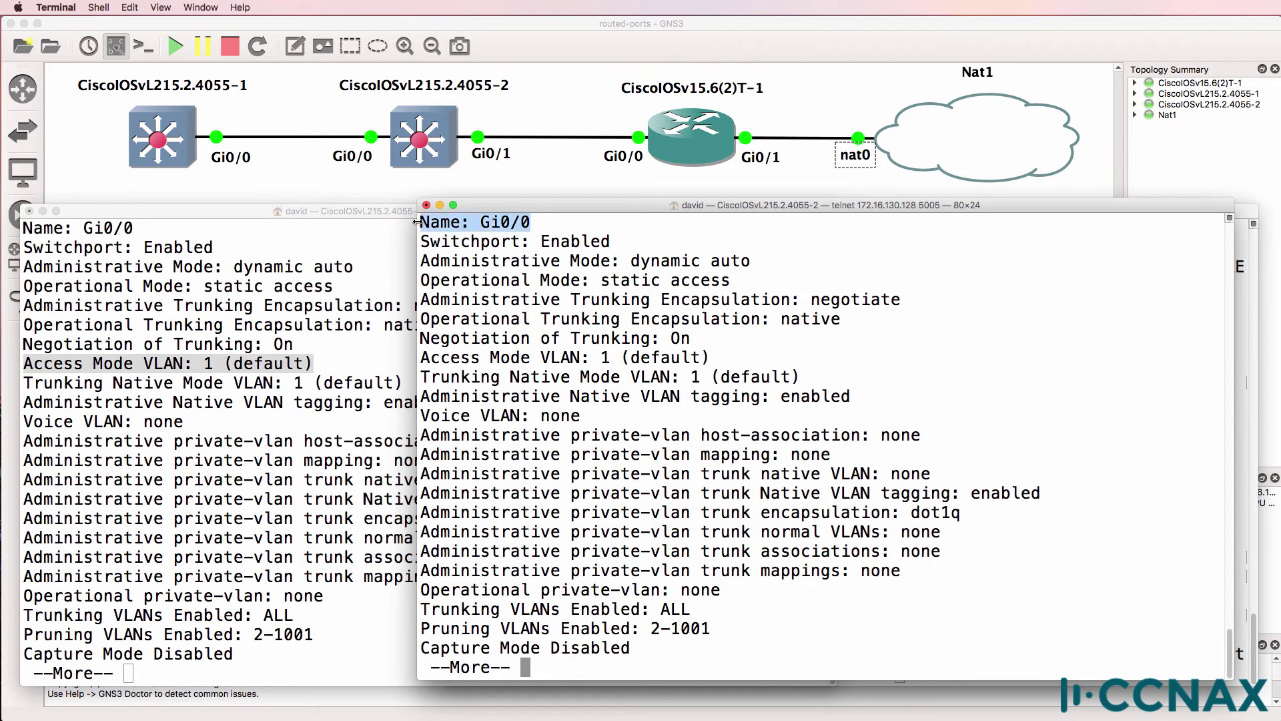
left_click_drag(631, 247, 415, 245)
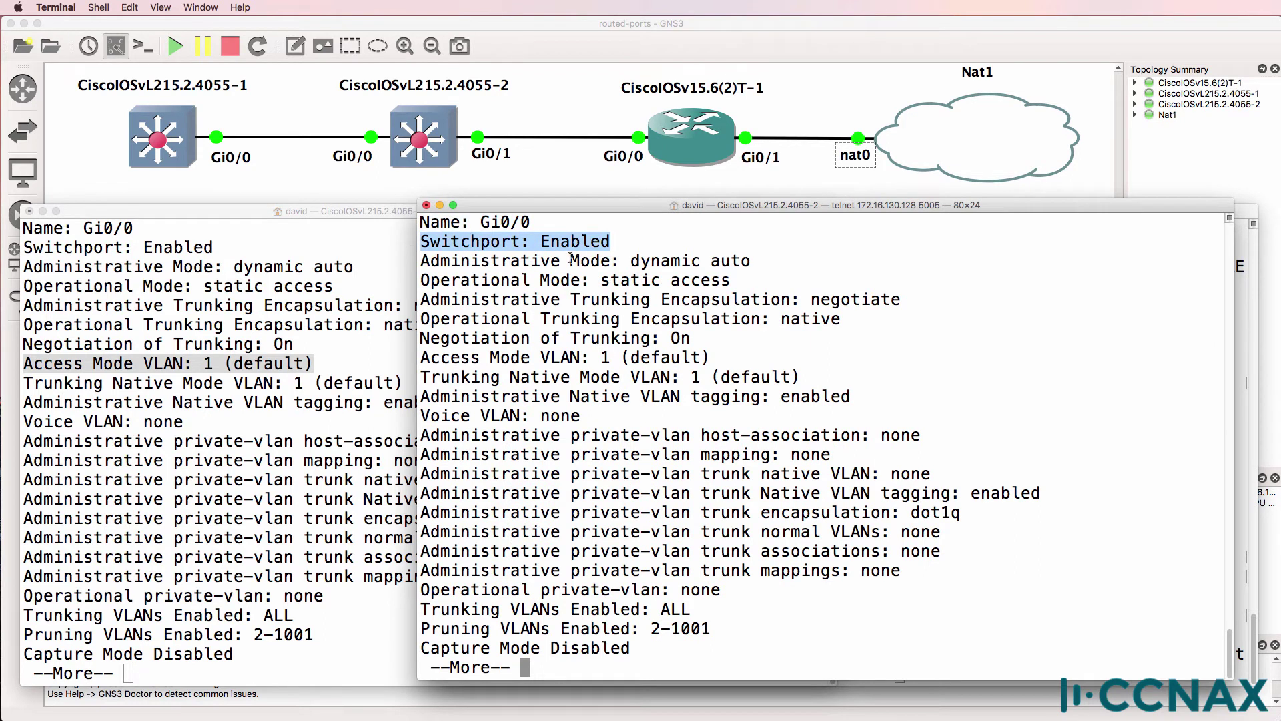
left_click_drag(790, 259, 410, 260)
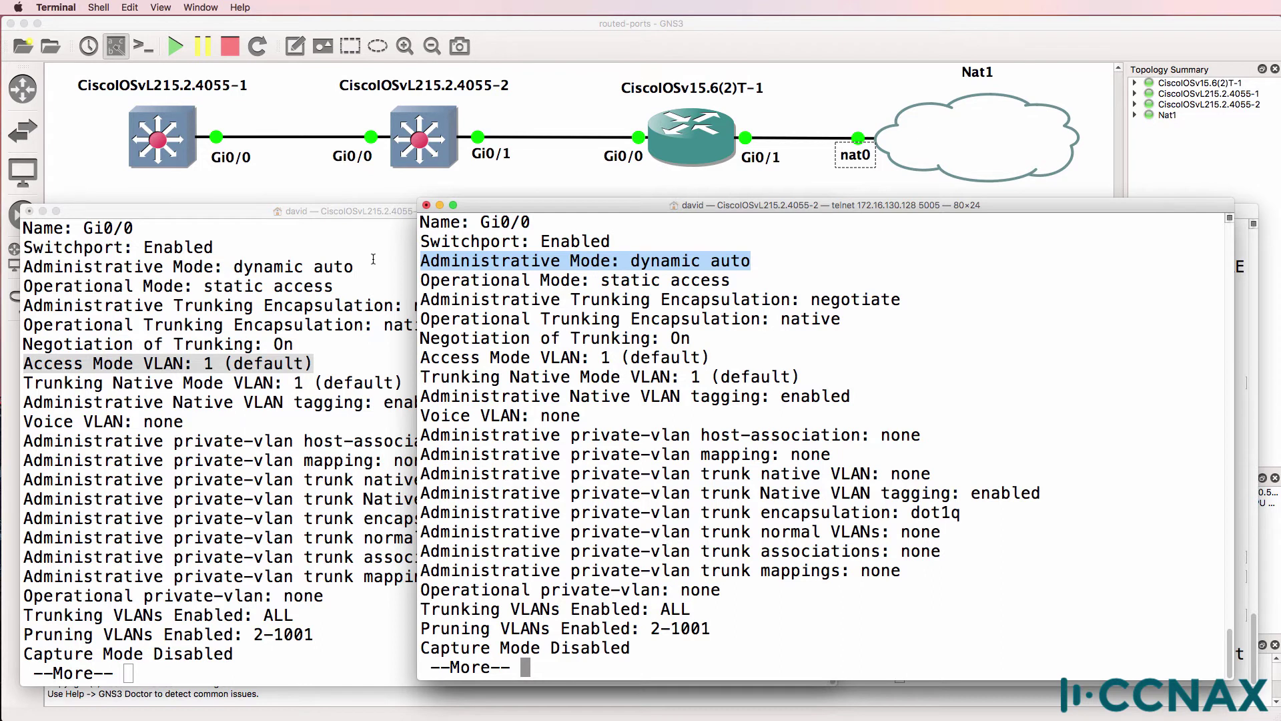
key("q")
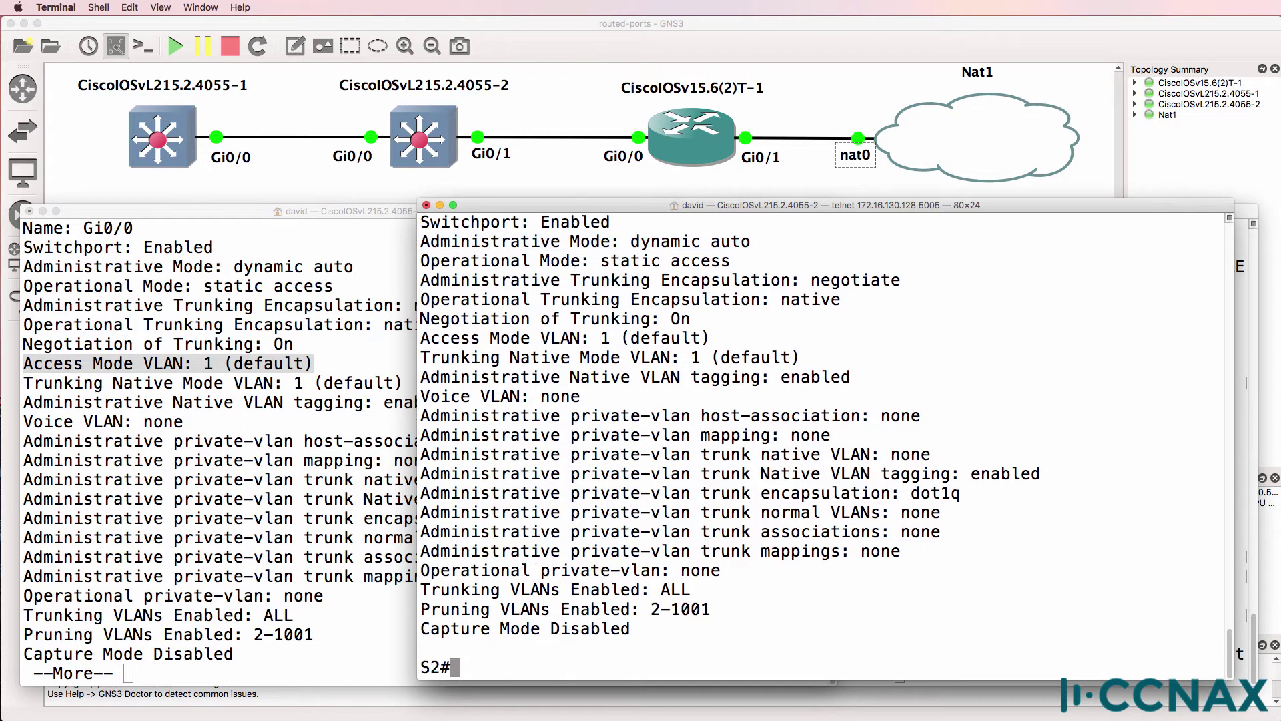
Quit the paged output on S1 and list its VLANs and port assignments with show vlan brief
key("super+grave")
type("qshow vlan bri")
key("Tab")
key("Return")
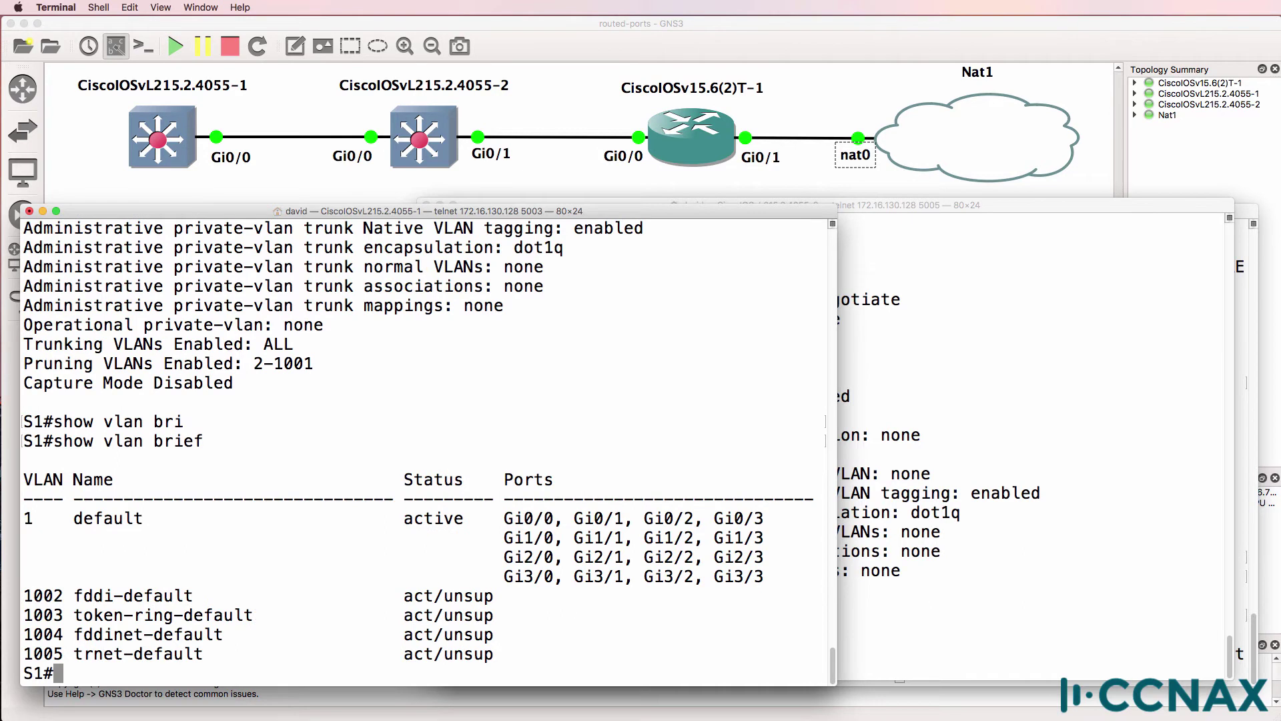
Quit the paged output on S2, list its VLANs with show vlan brief, and examine the entries for VLANs 1002 to 1005
left_click(862, 478)
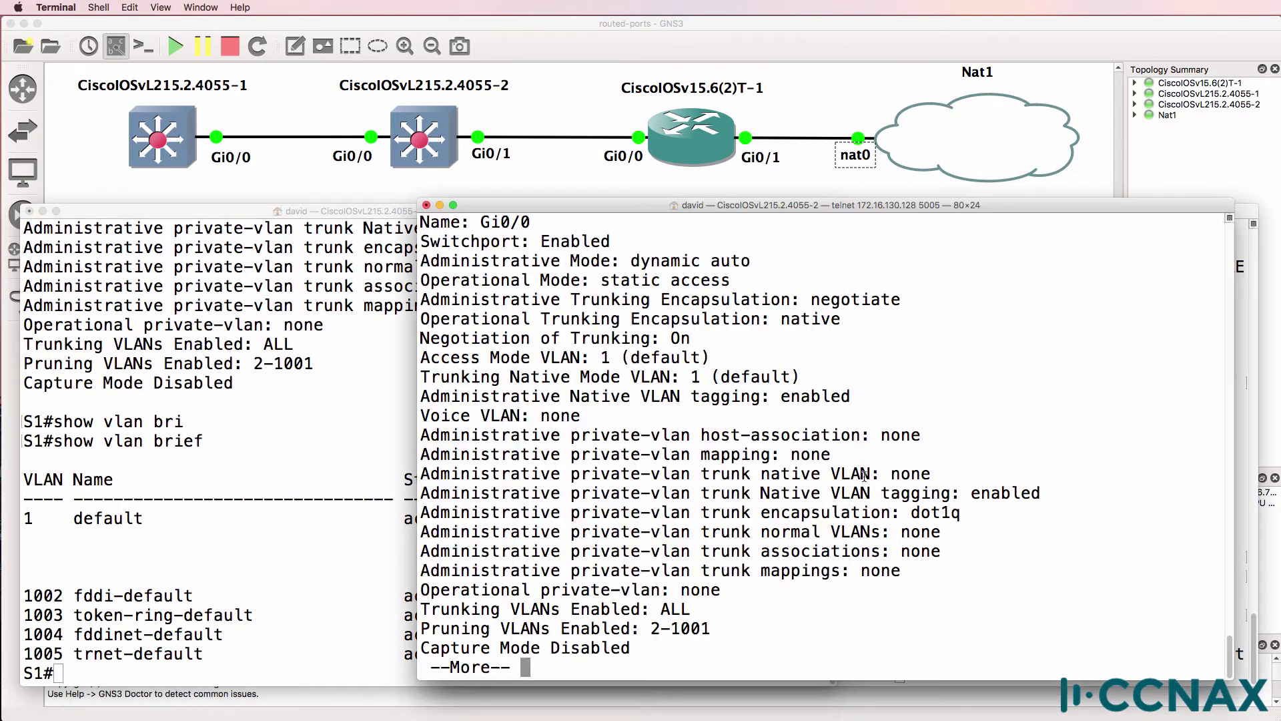
type("qshow ")
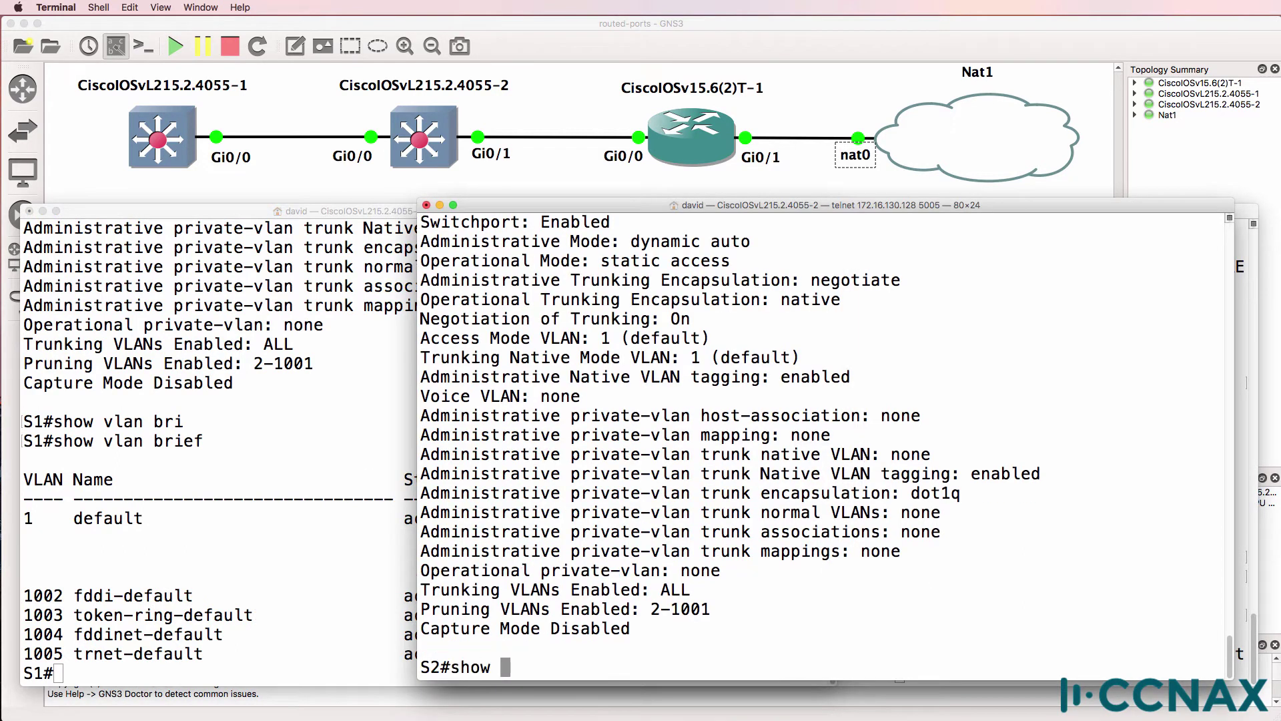
type("vlan rb")
key("BackSpace")
key("BackSpace")
type("br")
key("Tab")
key("Return")
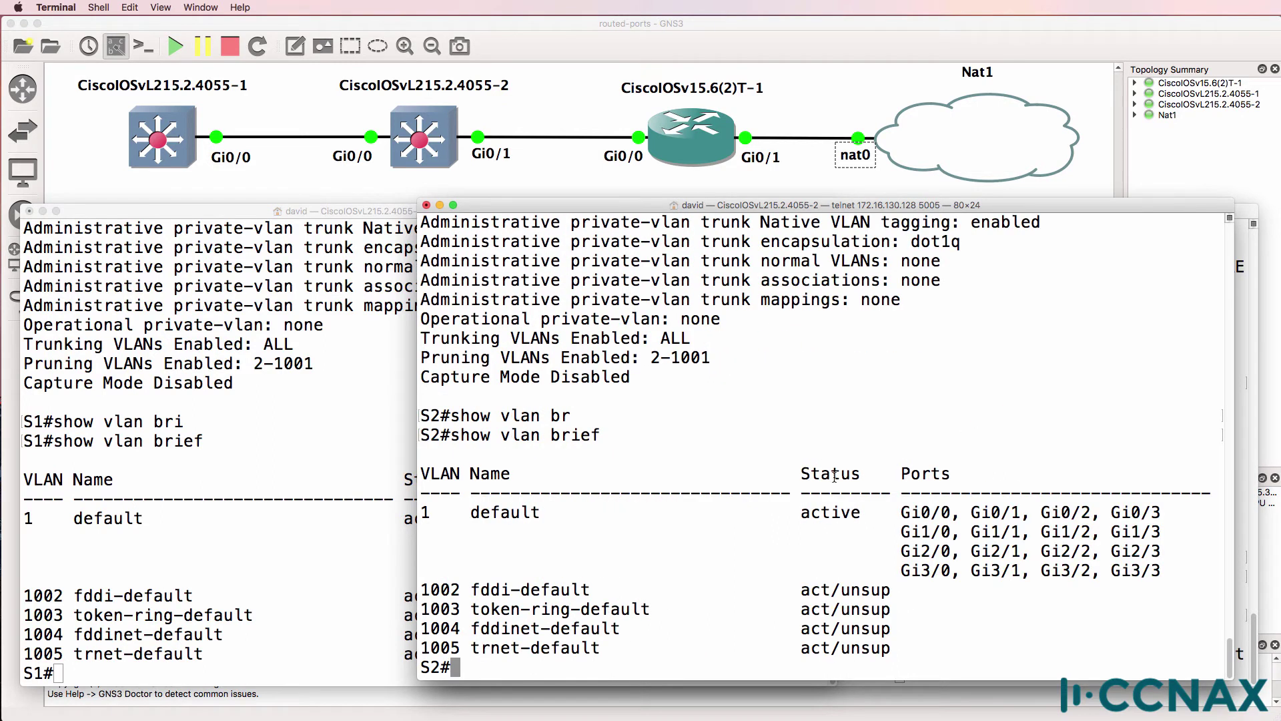
left_click_drag(421, 585, 1222, 651)
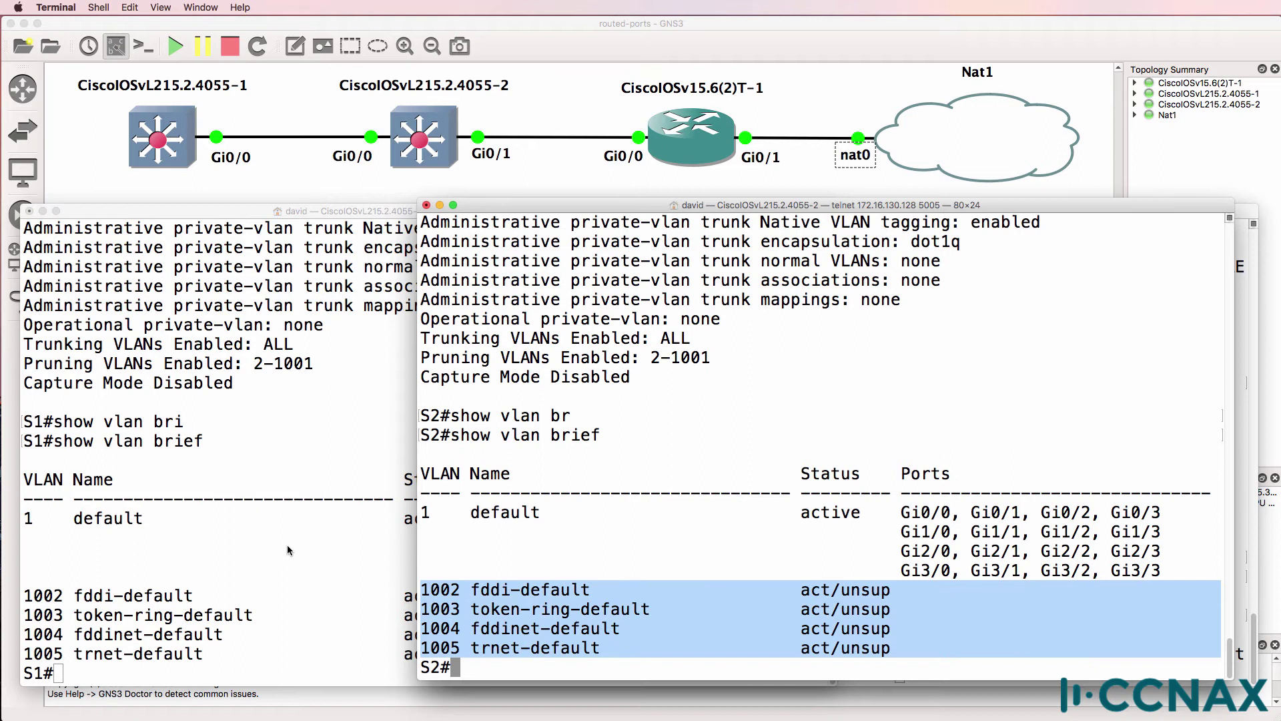
Enter global configuration mode on S1 and create the VLAN 1 interface with int vlan 1
left_click(125, 537)
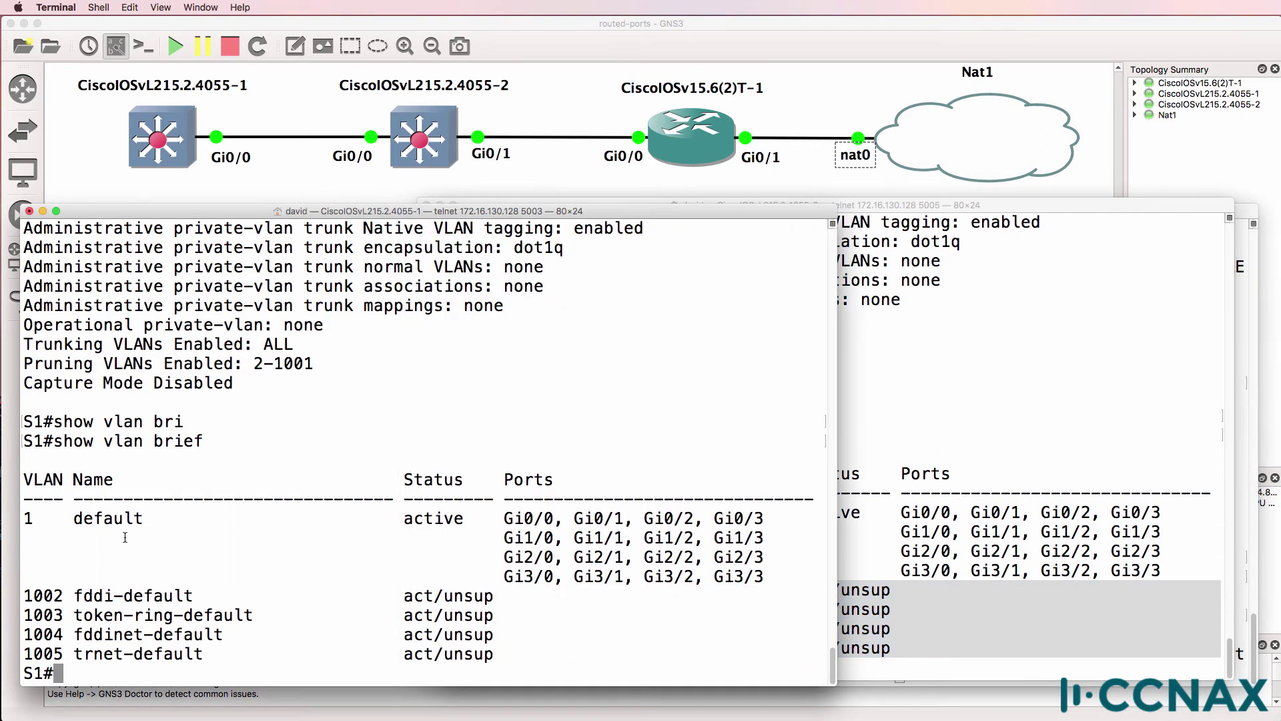
type("conf t")
key("Return")
type("int vlan 1")
key("Return")
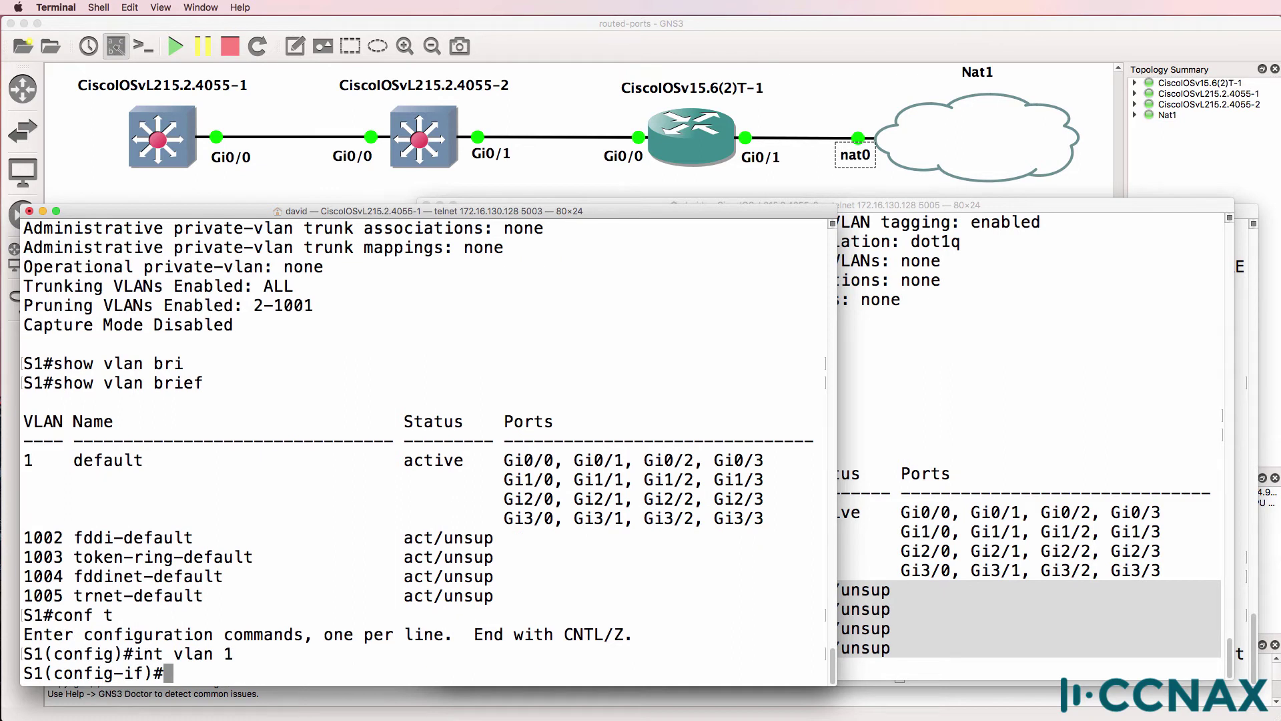
key("Return")
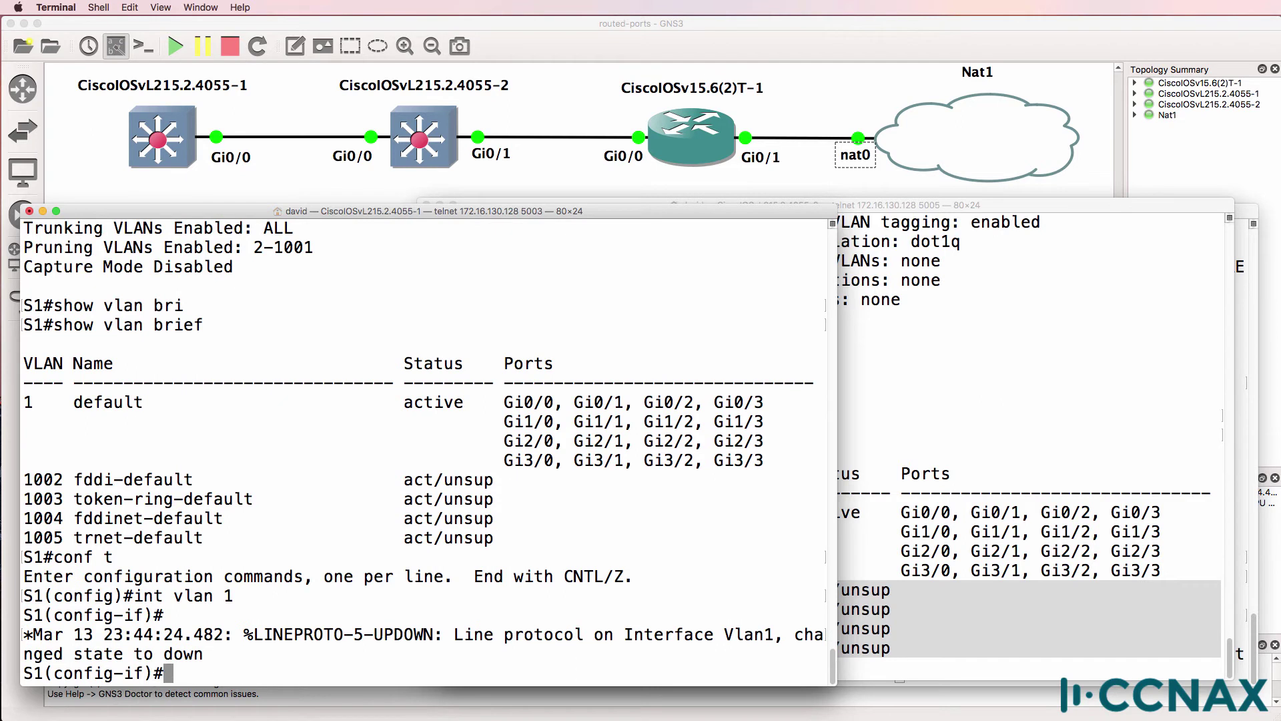
Assign IP address 10.1.1.1 255.255.255.0 to S1's VLAN 1 interface and enable it with no shut
type("ip add")
key("Tab")
type("19.1.1")
key("BackSpace")
key("BackSpace")
key("BackSpace")
key("BackSpace")
key("BackSpace")
type("0.1.1.1 255.2555.25")
key("BackSpace")
key("BackSpace")
key("BackSpace")
key("BackSpace")
type(".255.0")
key("Return")
type("no shut")
key("Return")
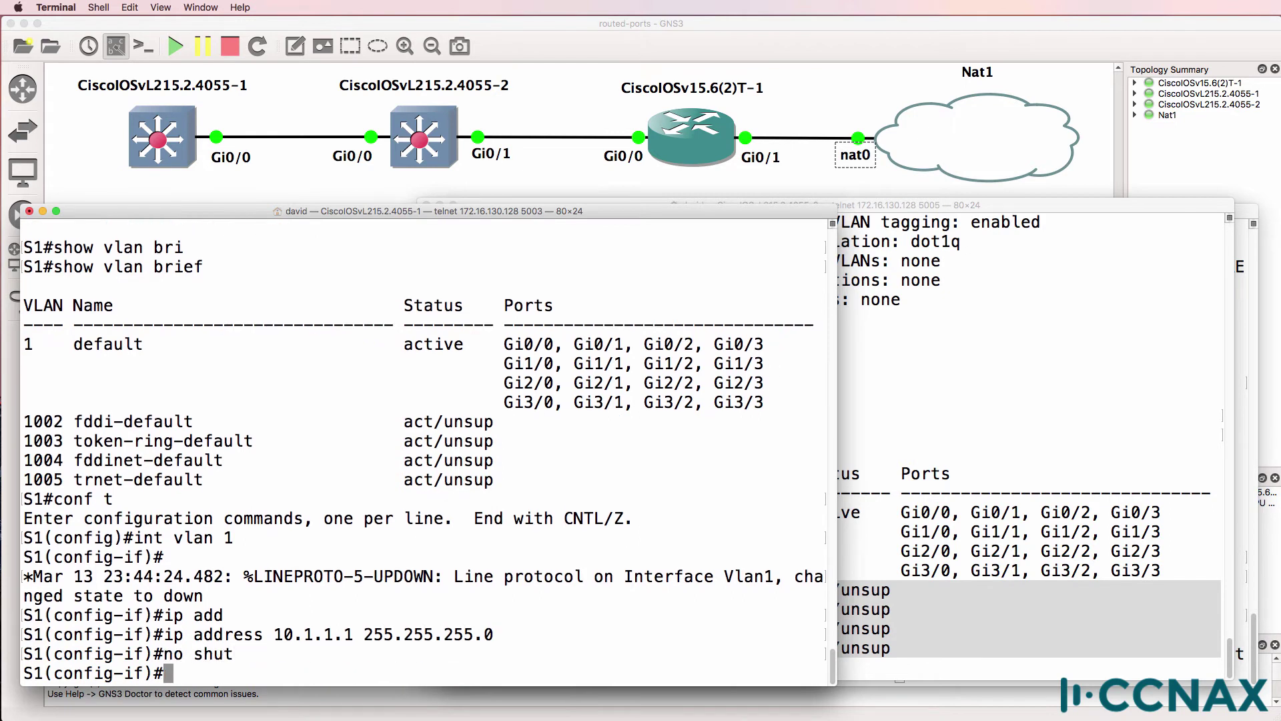
On S2, enter configuration mode and give interface VLAN 1 the IP address 10.1.1.2 255.255.255.0
left_click(989, 384)
type("conf t")
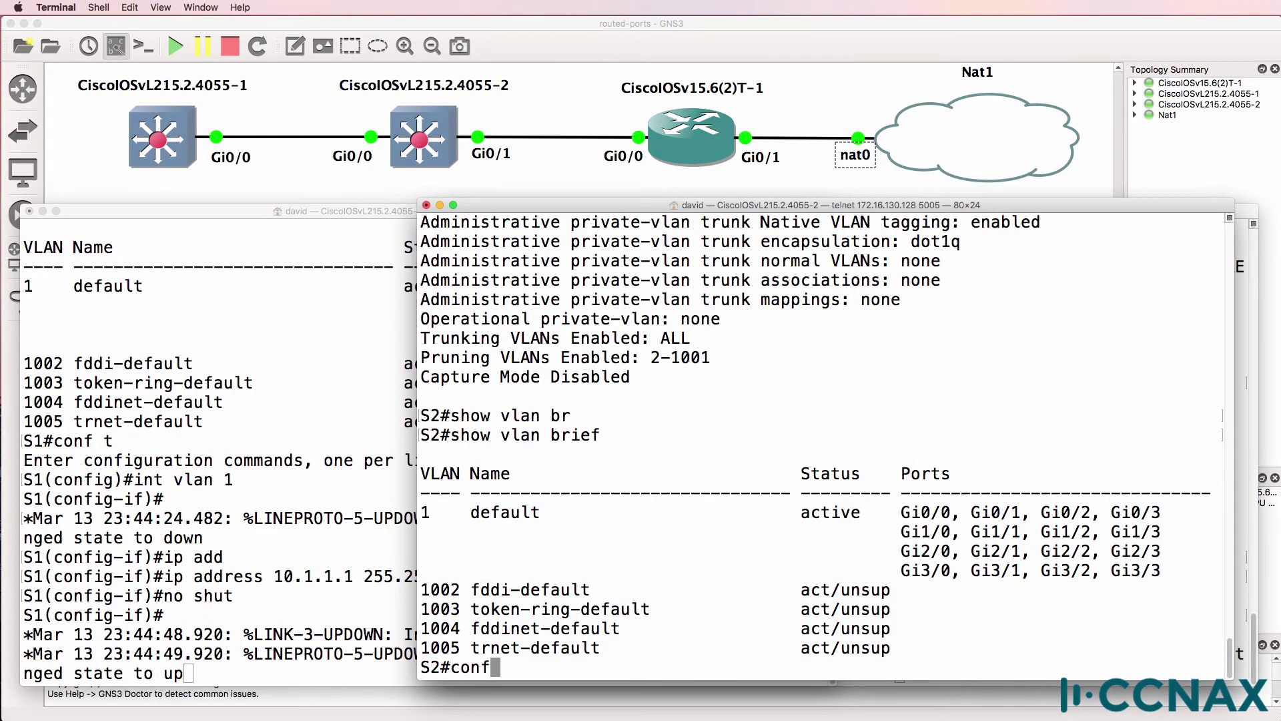
key("Return")
type("int vlan 1")
key("Return")
type("ip add")
key("Tab")
type("10")
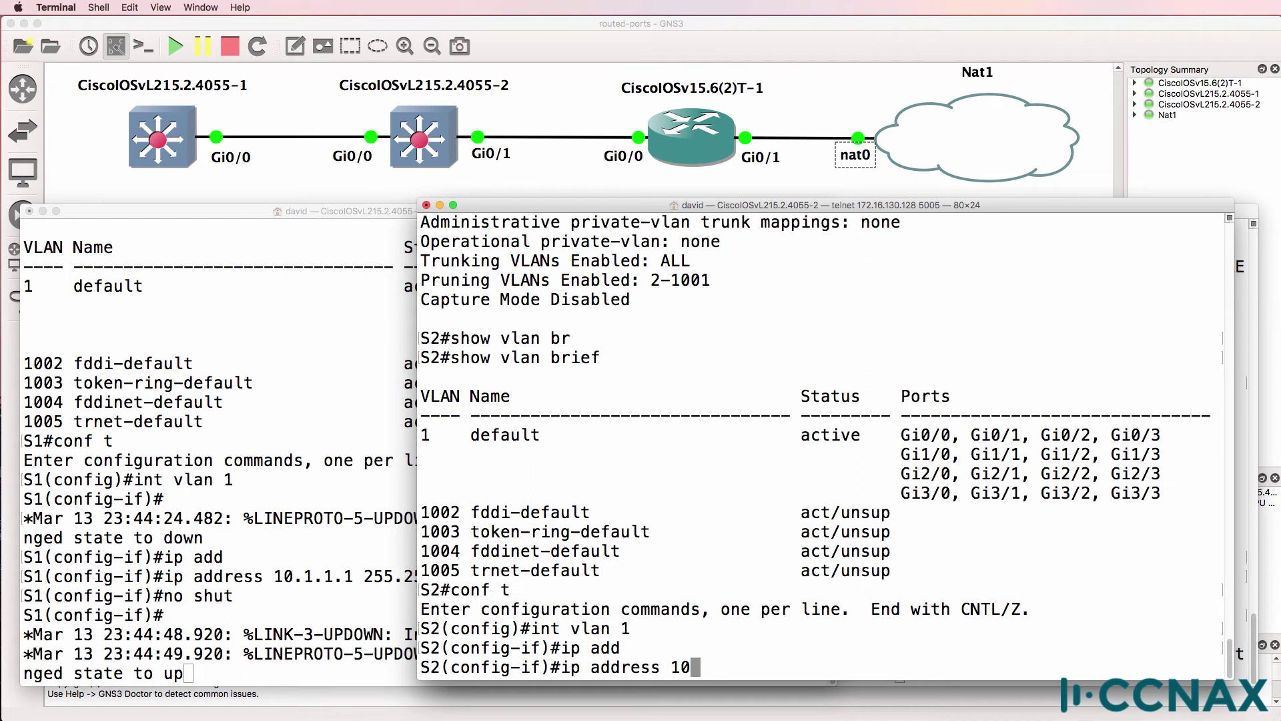
type("1")
key("BackSpace")
type(".1.1.2 255.255.255.0")
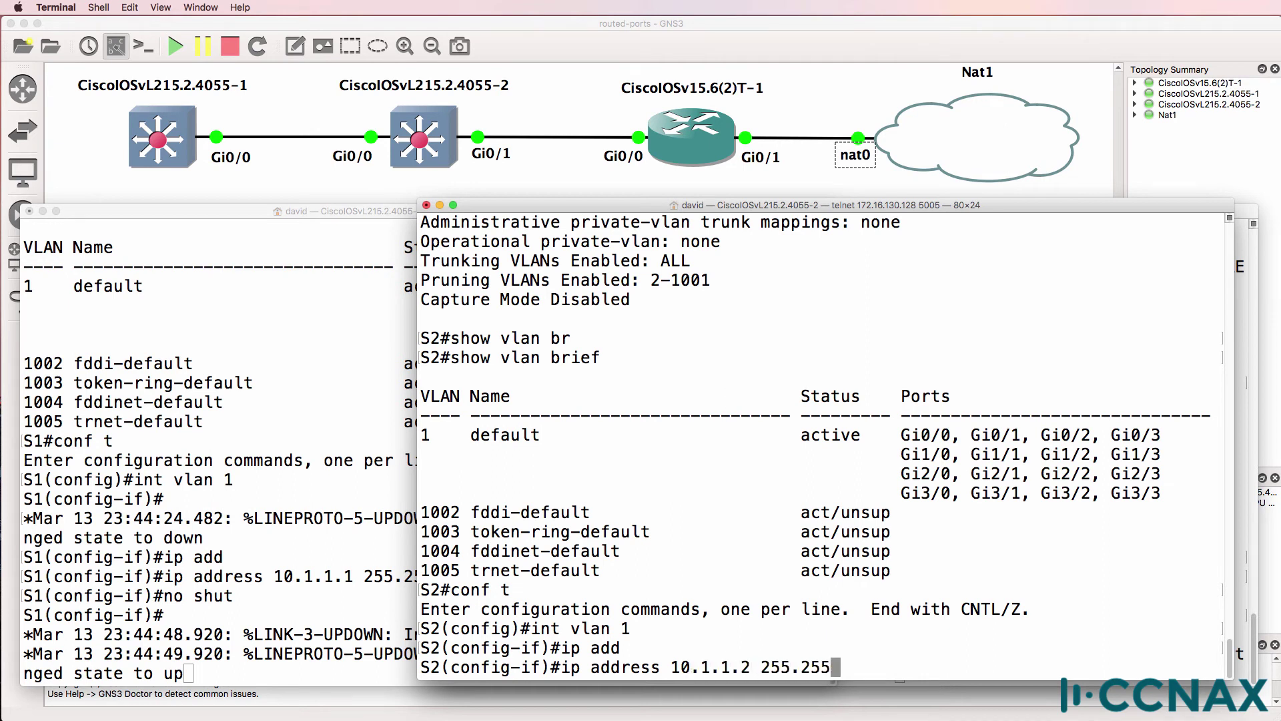
key("Return")
Enable S2's VLAN 1 interface with no shut and leave configuration mode
type("no shut")
key("Return")
type("end")
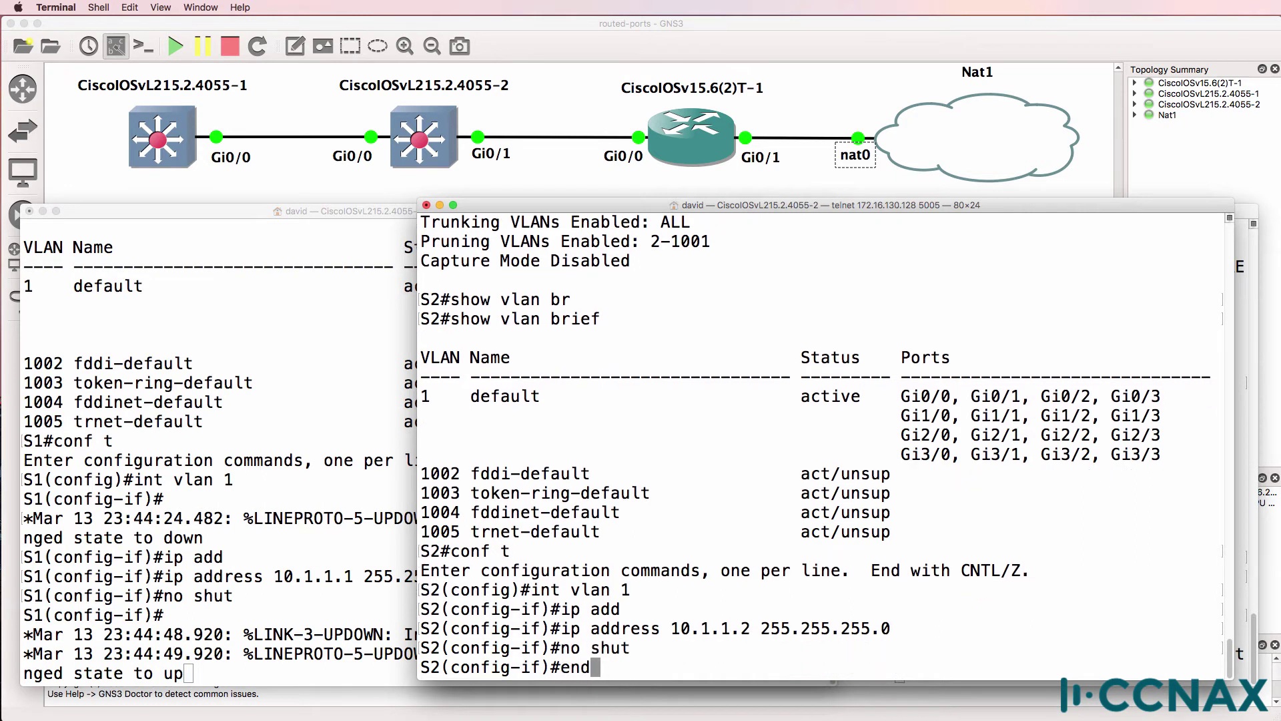
key("Return")
key("Return")
key("Return")
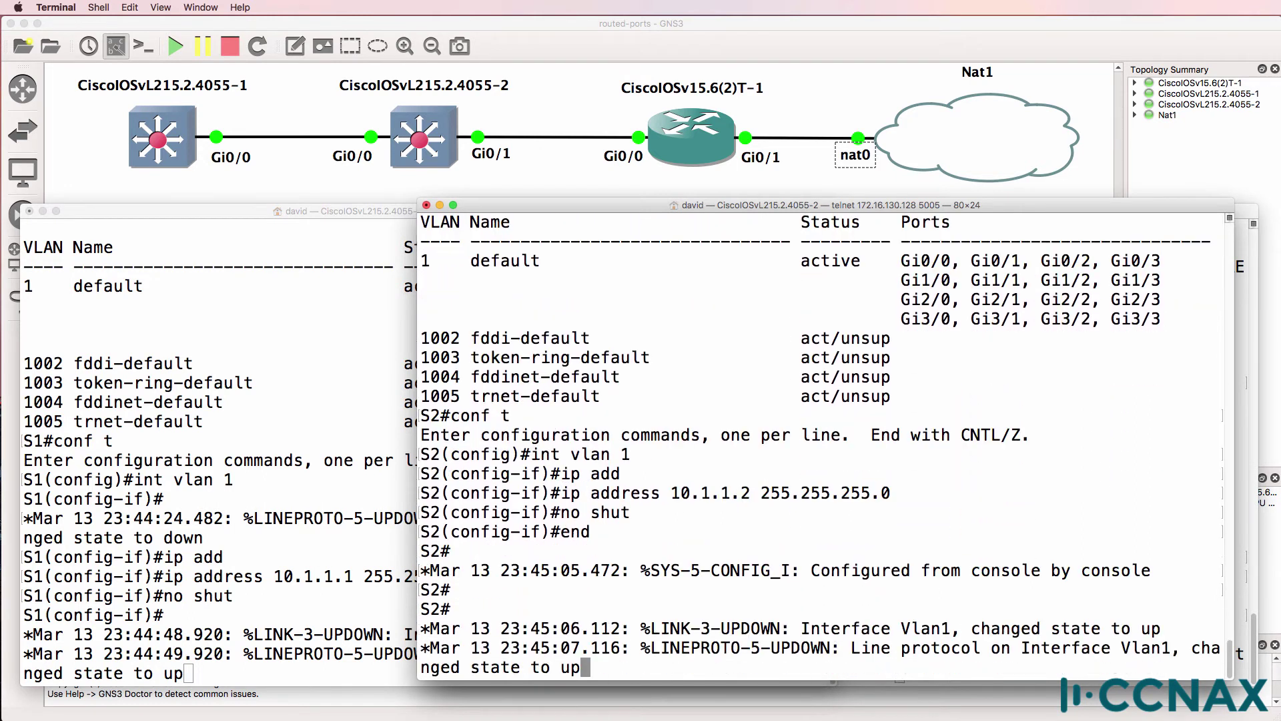
Leave configuration mode on S1 and ping S2 at 10.1.1.2 twice
key("Return")
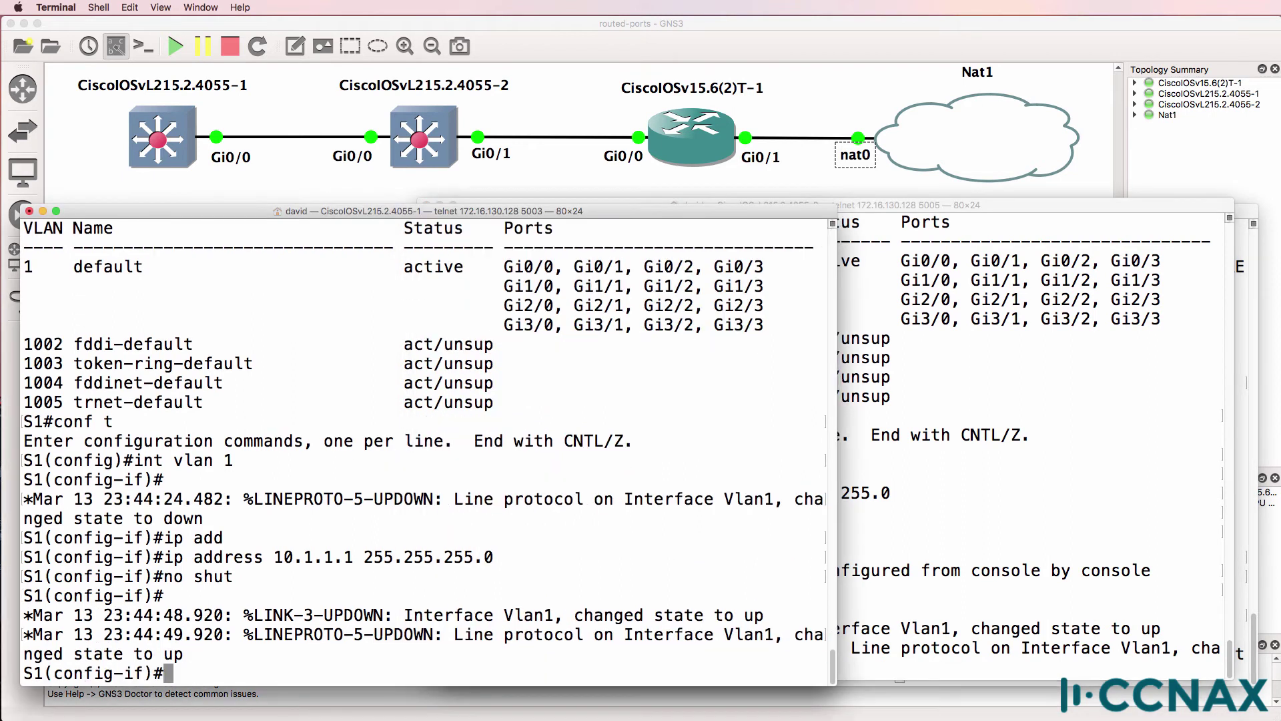
type("end")
key("Return")
type("ping 10.1.1.2")
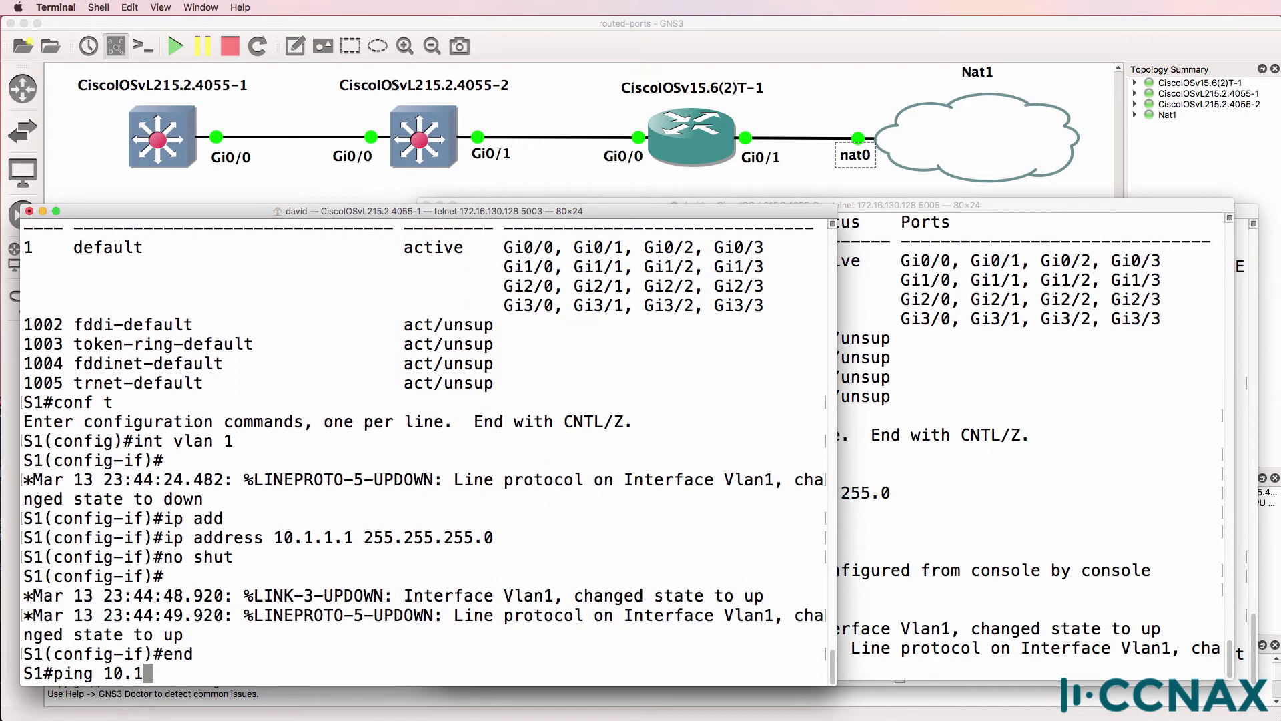
key("Return")
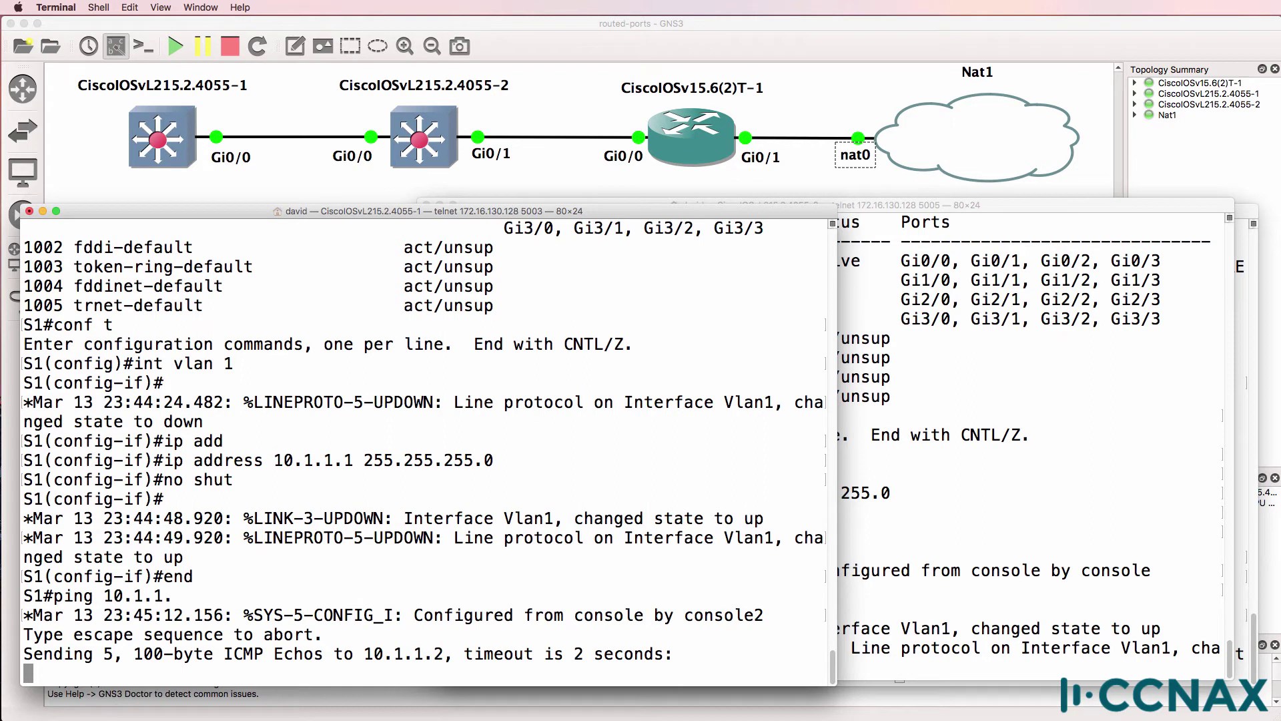
key("Up")
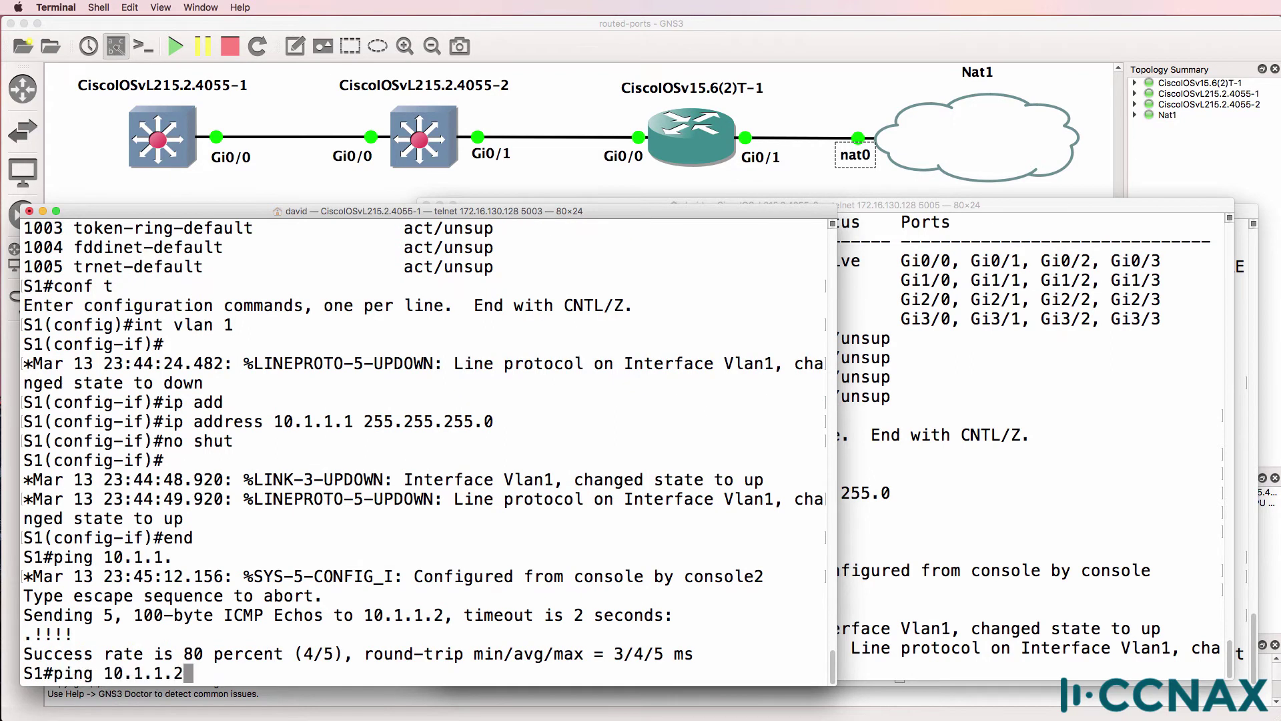
key("Return")
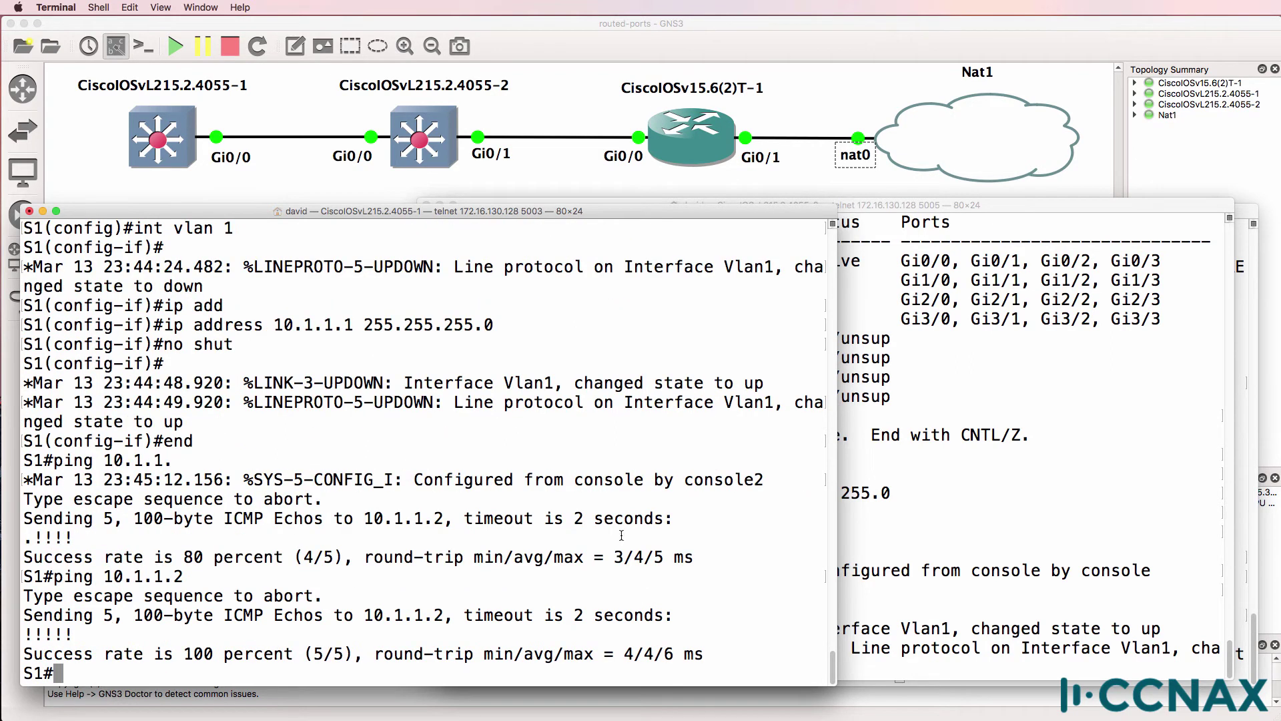
Ping S1 at 10.1.1.1 from S2 to test connectivity in the other direction
left_click(923, 502)
key("Return")
key("Return")
type("ping 10.")
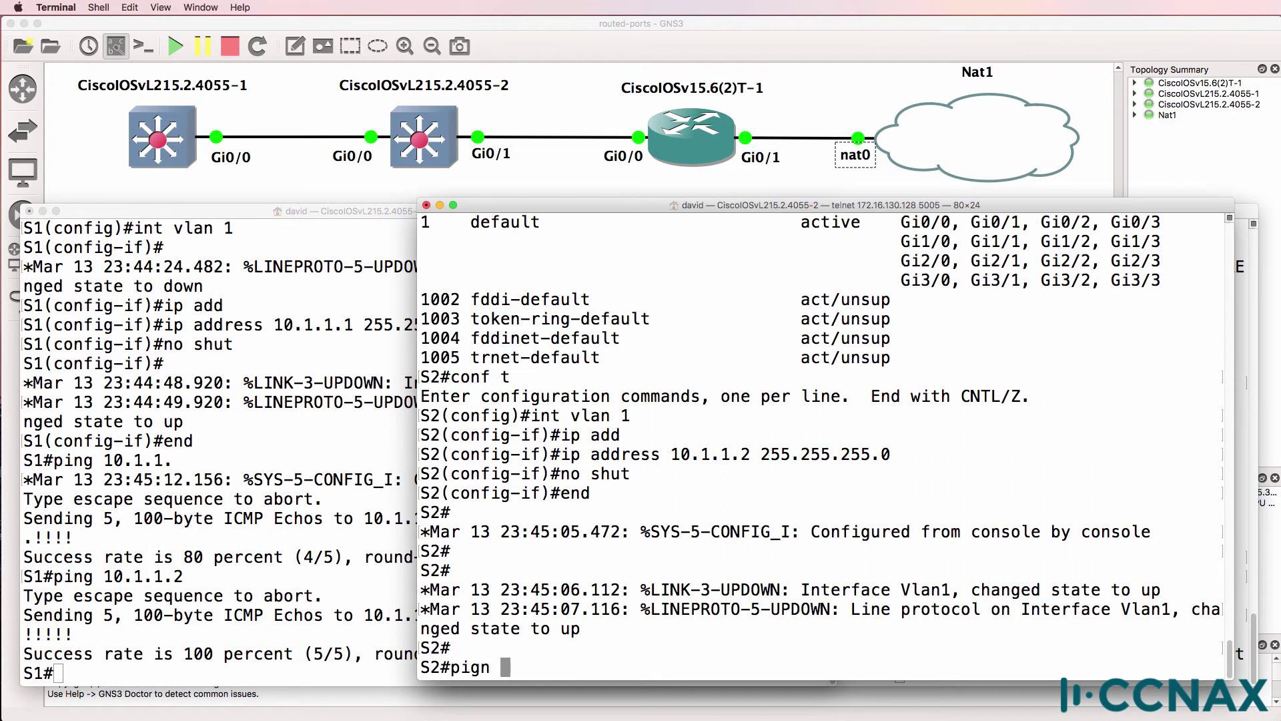
key("BackSpace")
key("BackSpace")
key("BackSpace")
key("BackSpace")
key("BackSpace")
type("g 10.1.1.1")
key("Return")
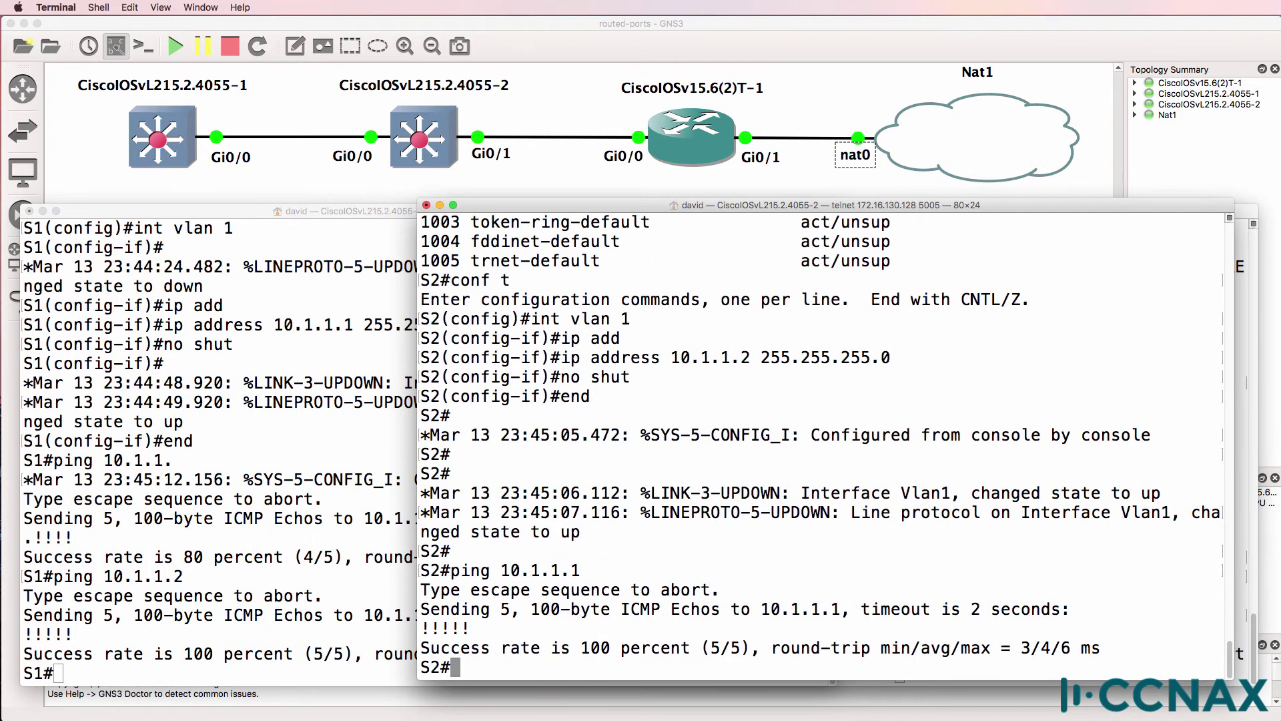
Run show int g0/0 switchport on S2 and check the interface name and switchport state
type("show int g0/0 switchport")
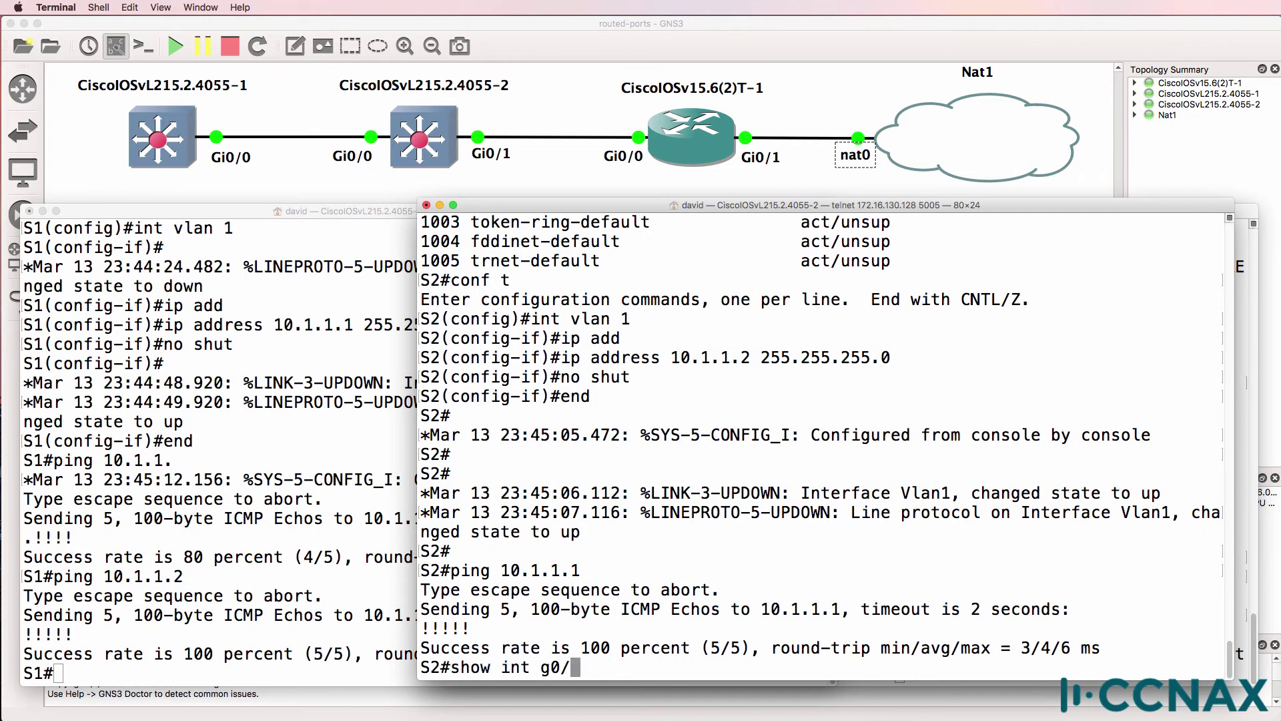
key("Return")
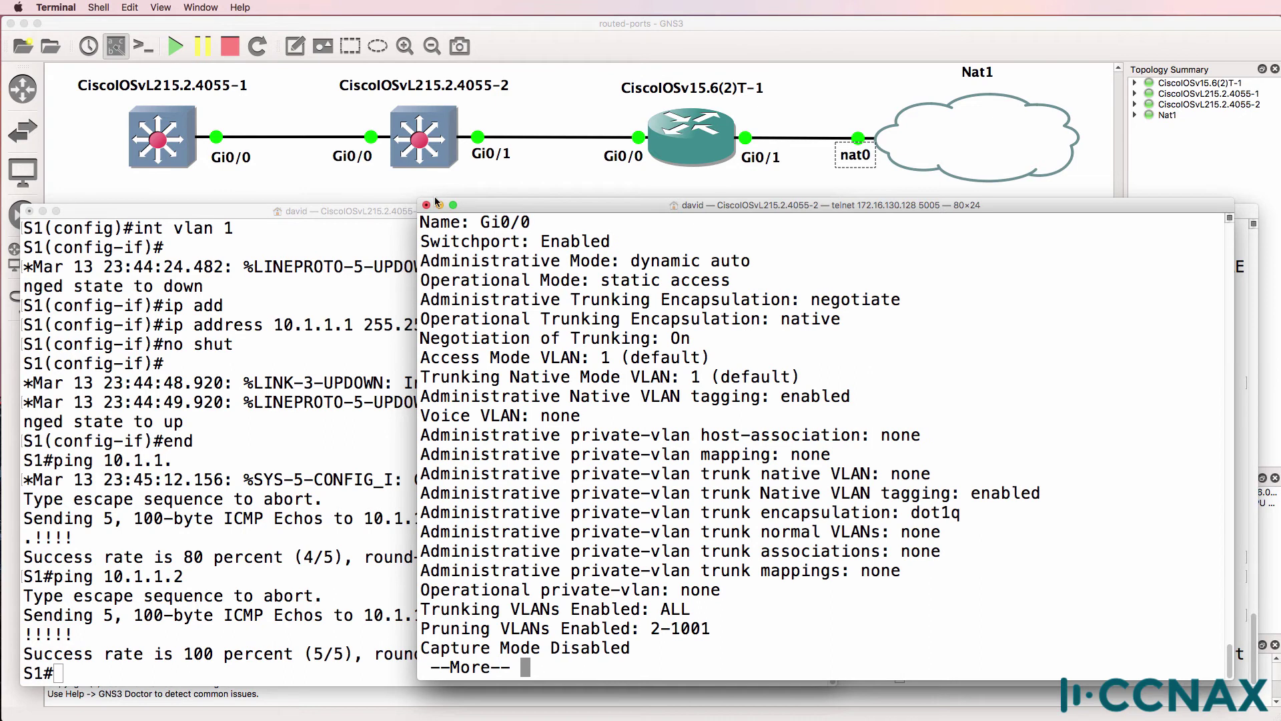
left_click_drag(532, 222, 409, 220)
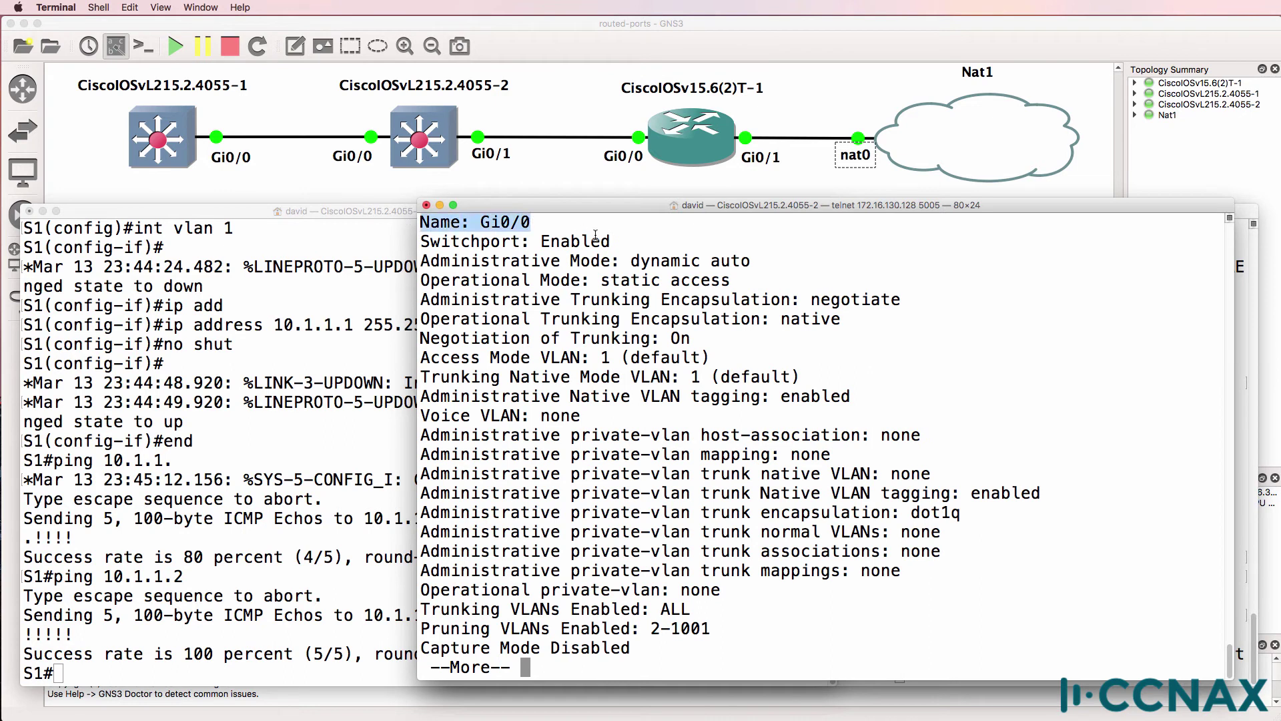
left_click_drag(611, 241, 424, 243)
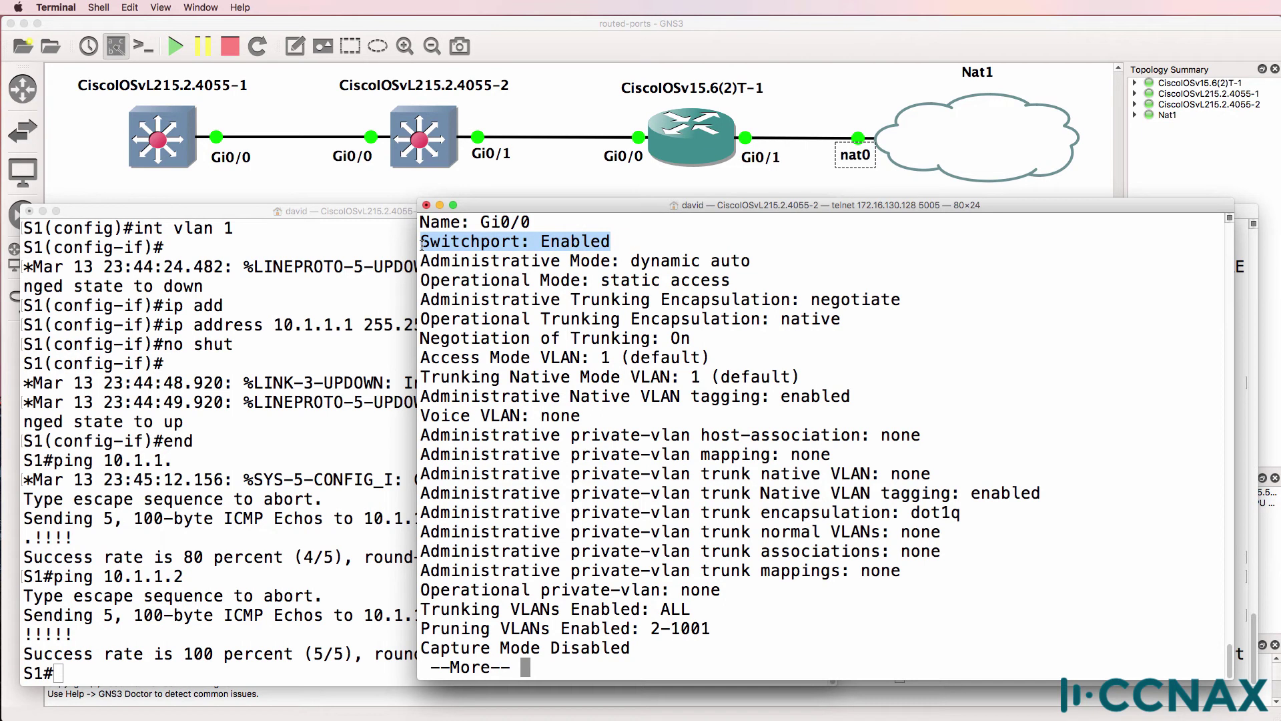
Leave the paged output, run show spanning-tree on S2, and examine the Gi0/0 role and status
key("space")
type("show sp")
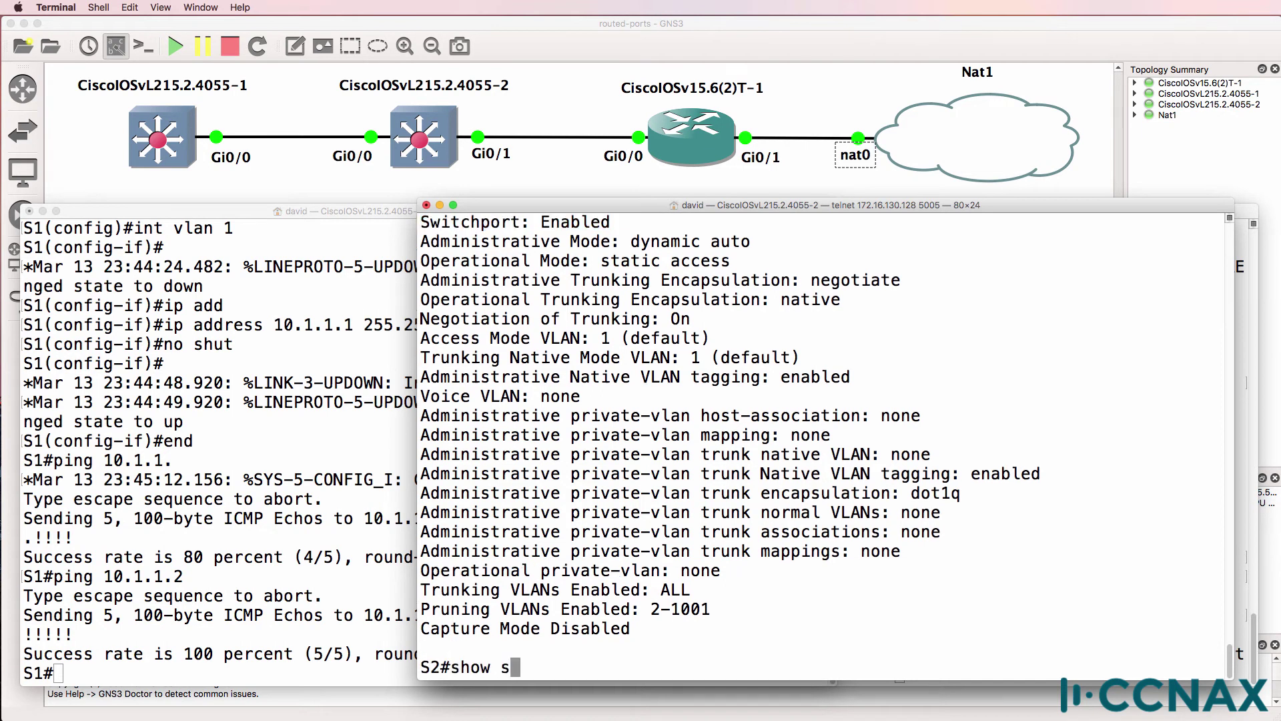
key("Tab")
key("Return")
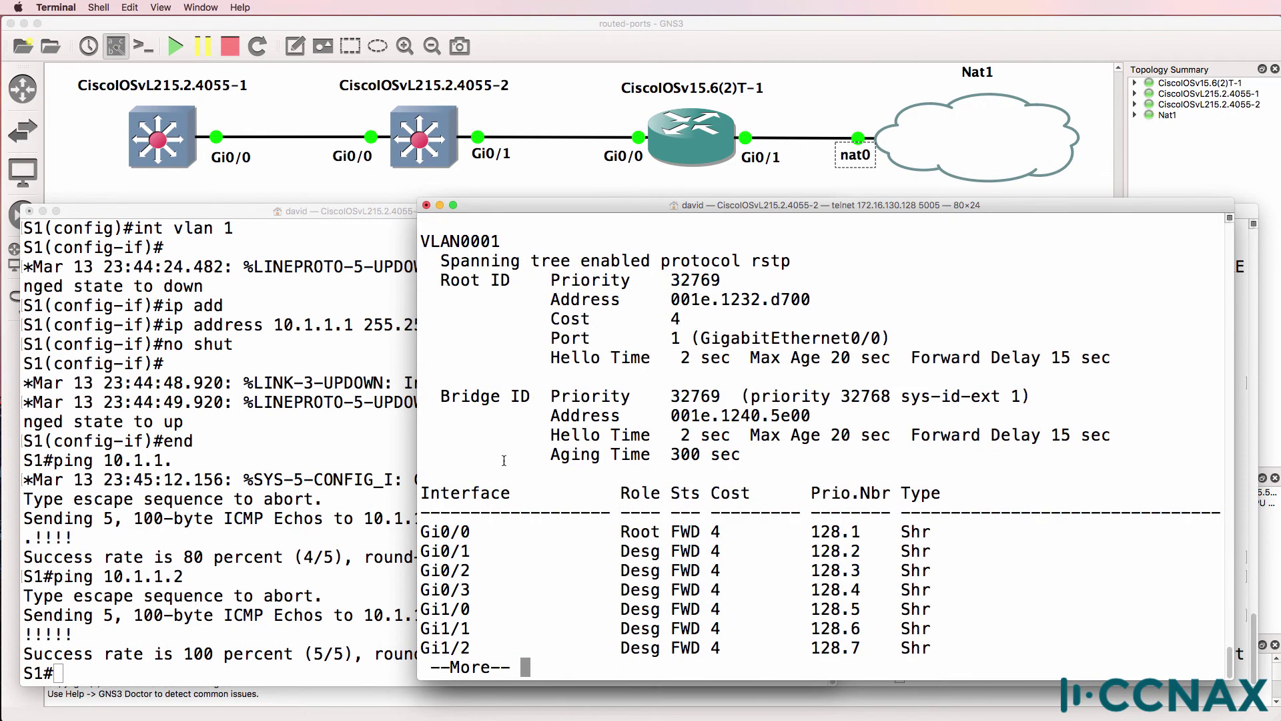
left_click_drag(476, 529, 404, 528)
left_click_drag(590, 532, 1022, 529)
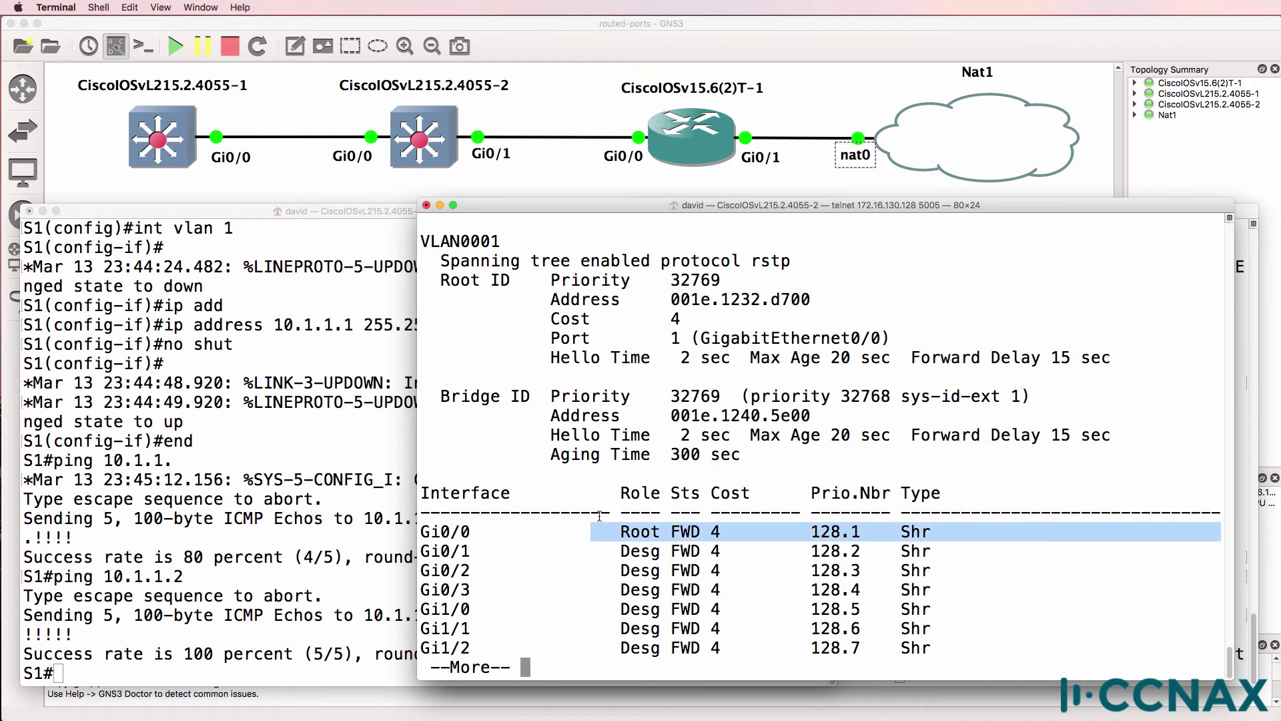
Run show spanning-tree on S1, examine the Gi0/0 role and status, and finish the paged output
left_click(250, 534)
type("show ")
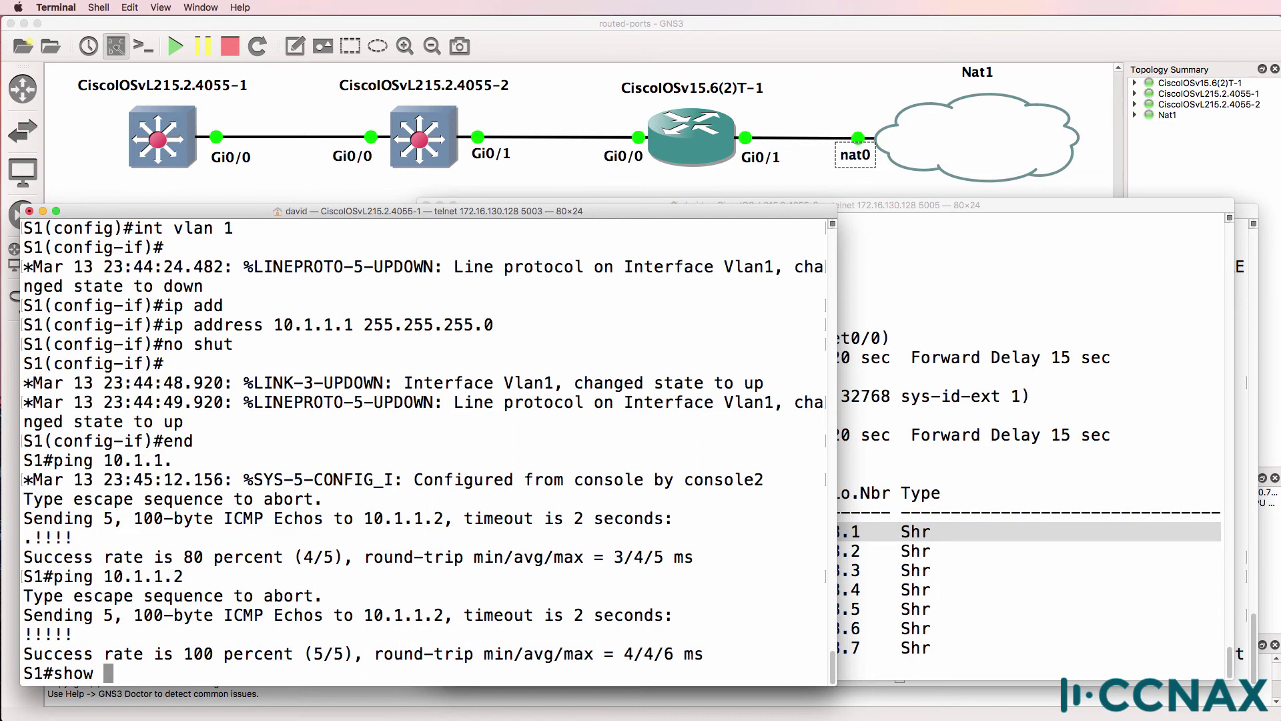
type("sp")
key("Tab")
key("Return")
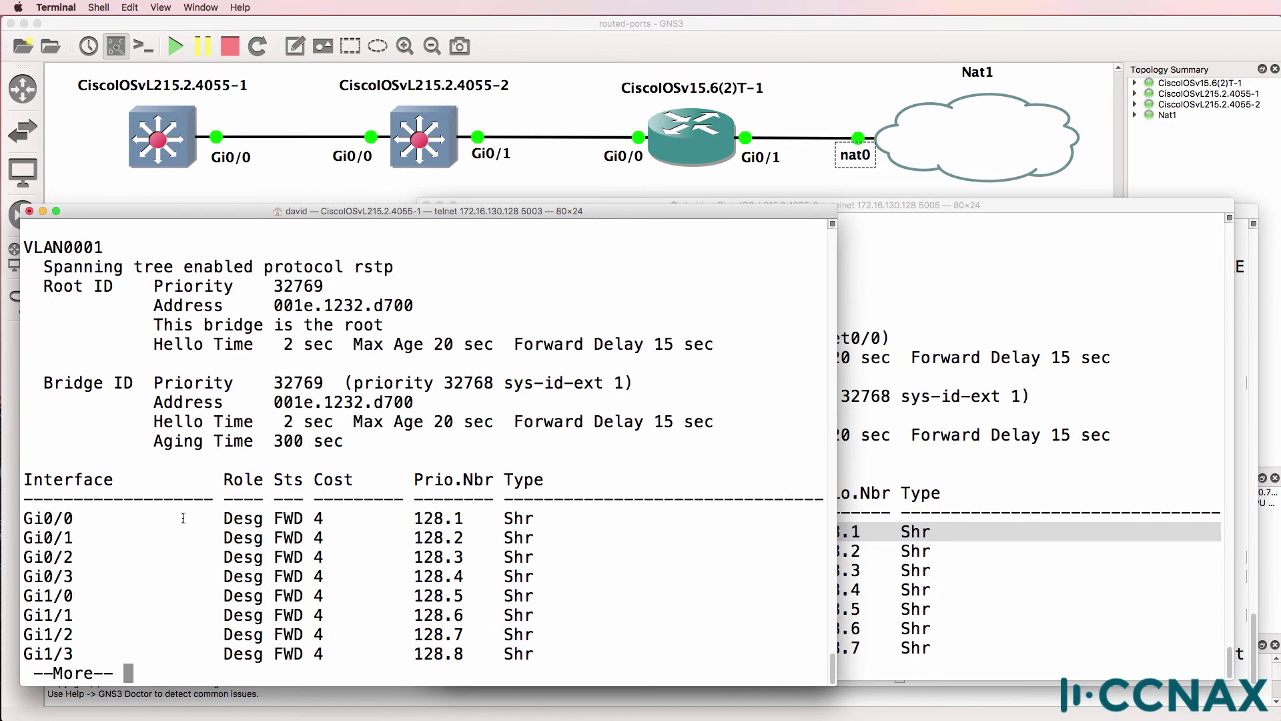
left_click_drag(101, 519, 18, 520)
left_click_drag(216, 518, 629, 518)
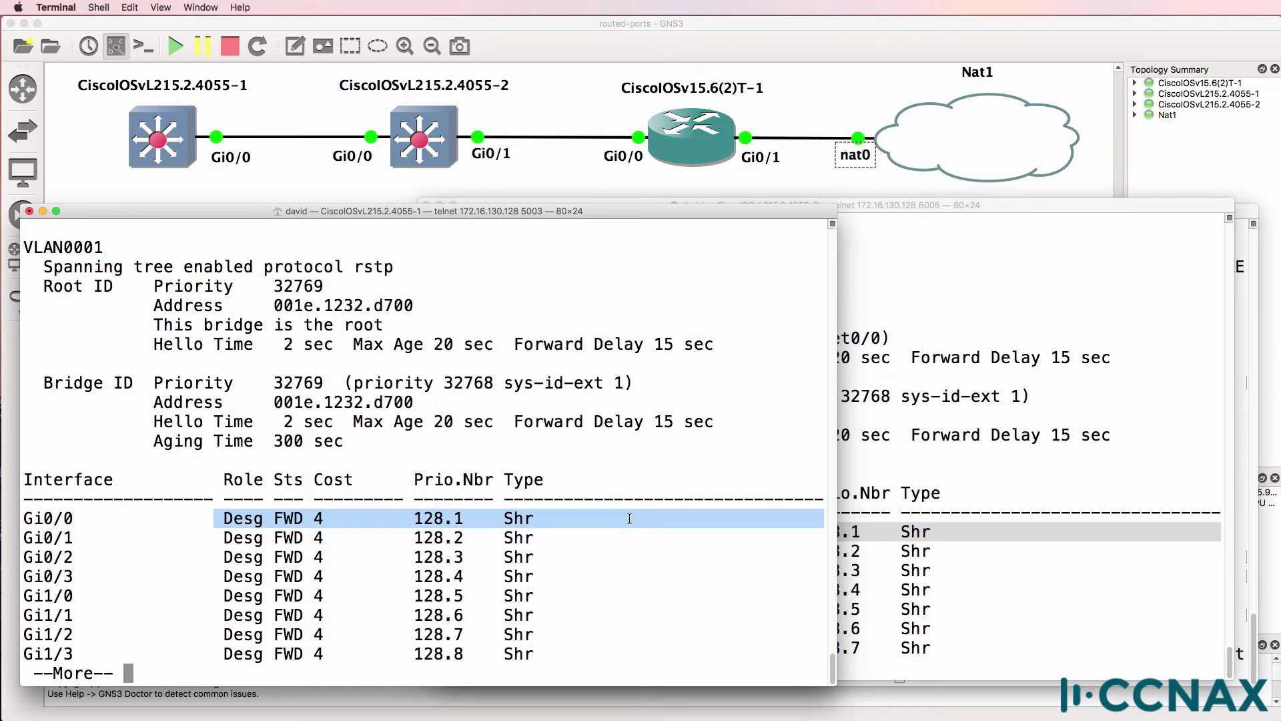
key("space")
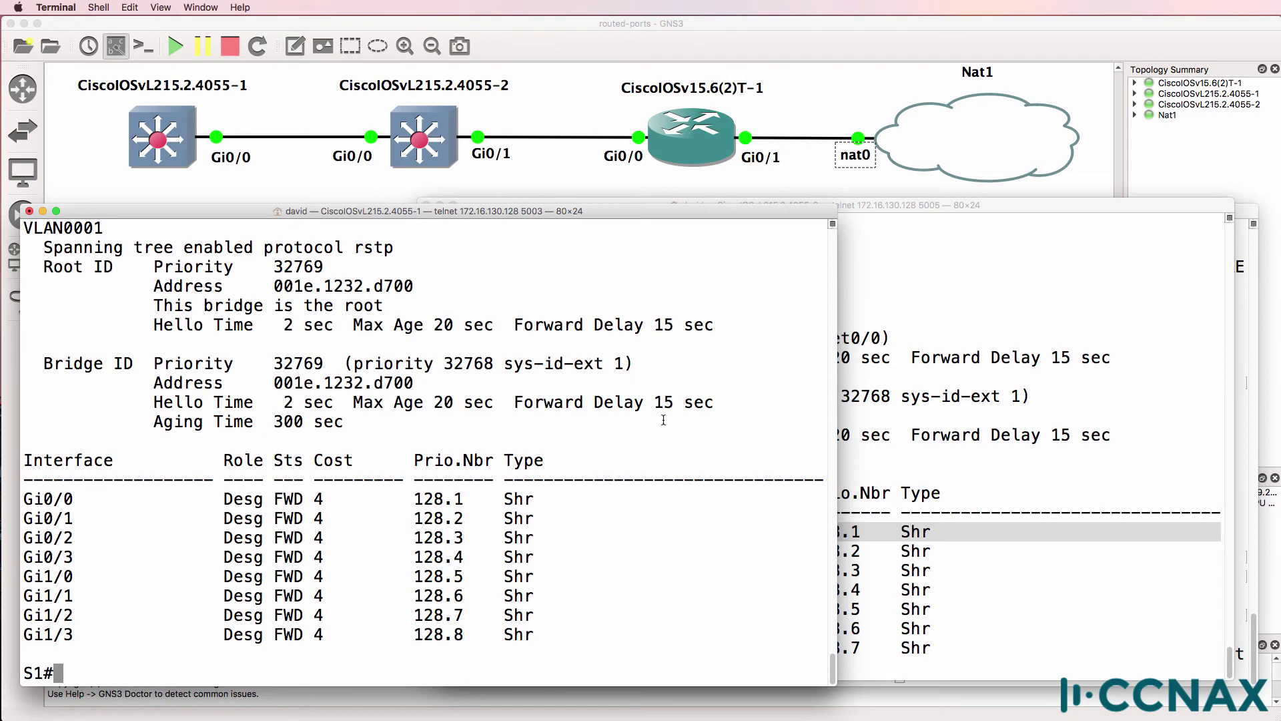
Quit the paged output on S2, enter configuration for interface g0/0, and make it a routed port with no switchport
left_click(1008, 331)
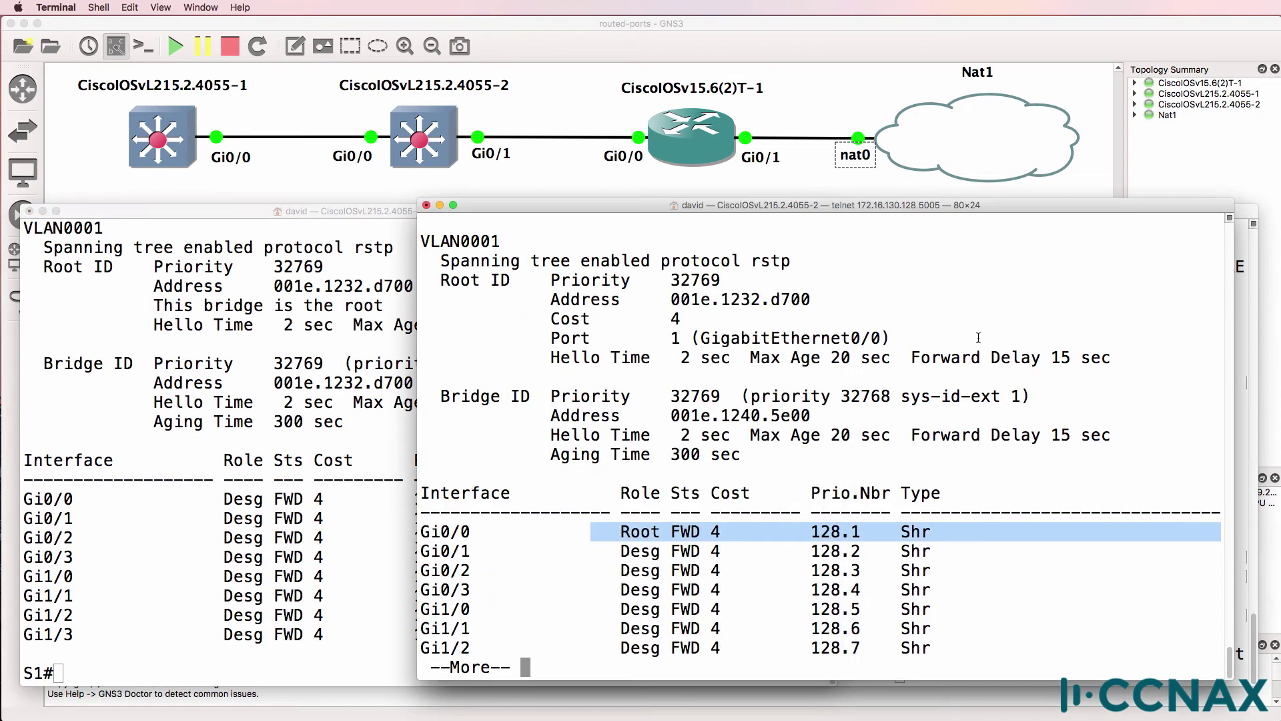
type("qconf t")
key("Return")
type("int g0/0")
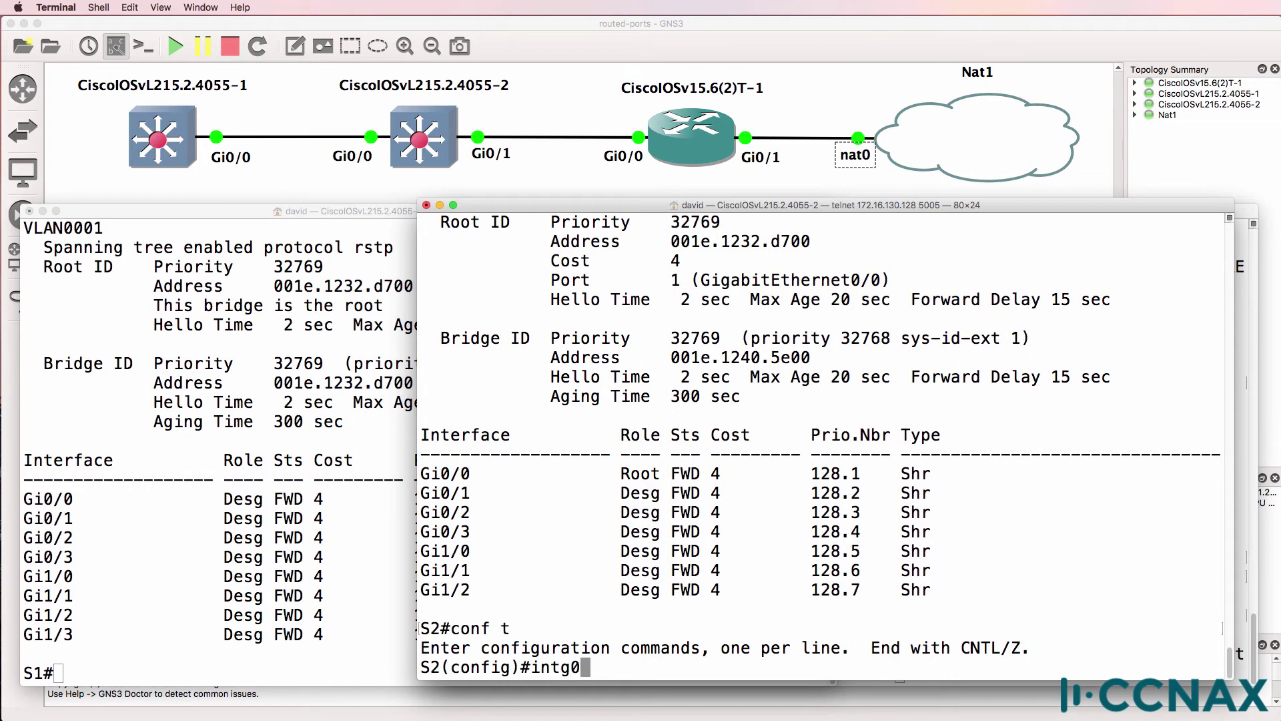
key("Return")
type("no sw")
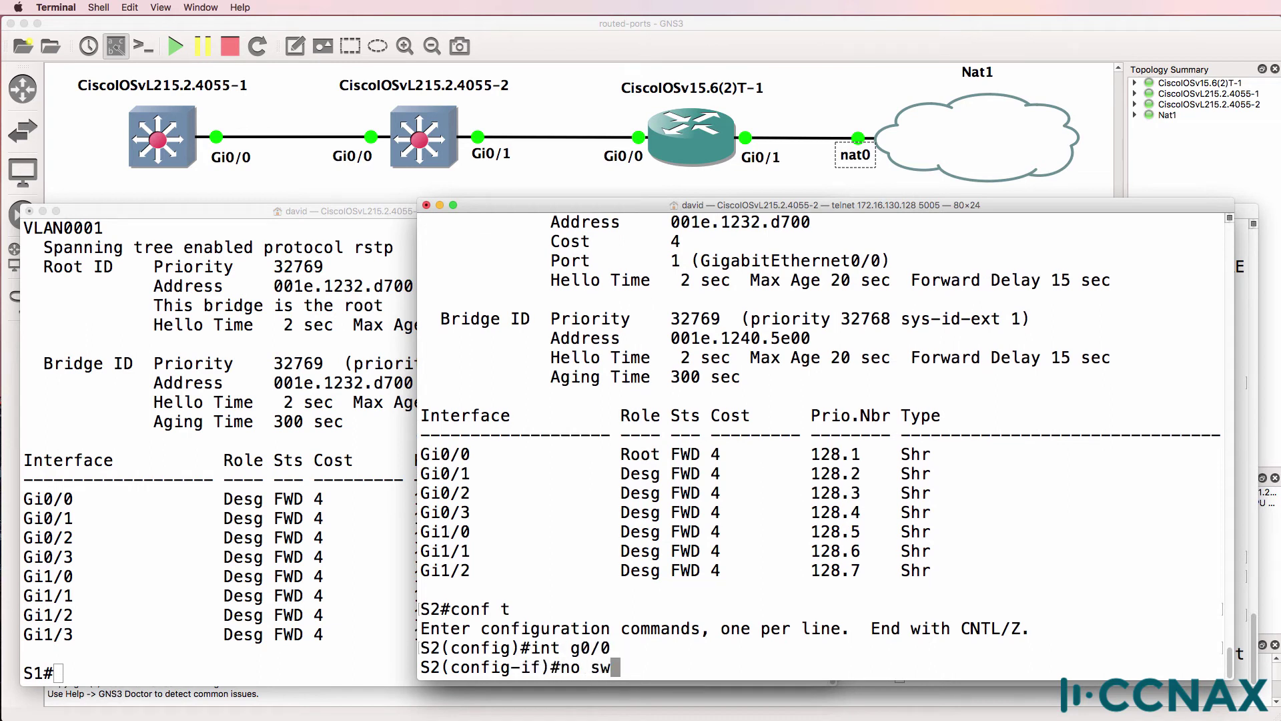
key("Tab")
key("Return")
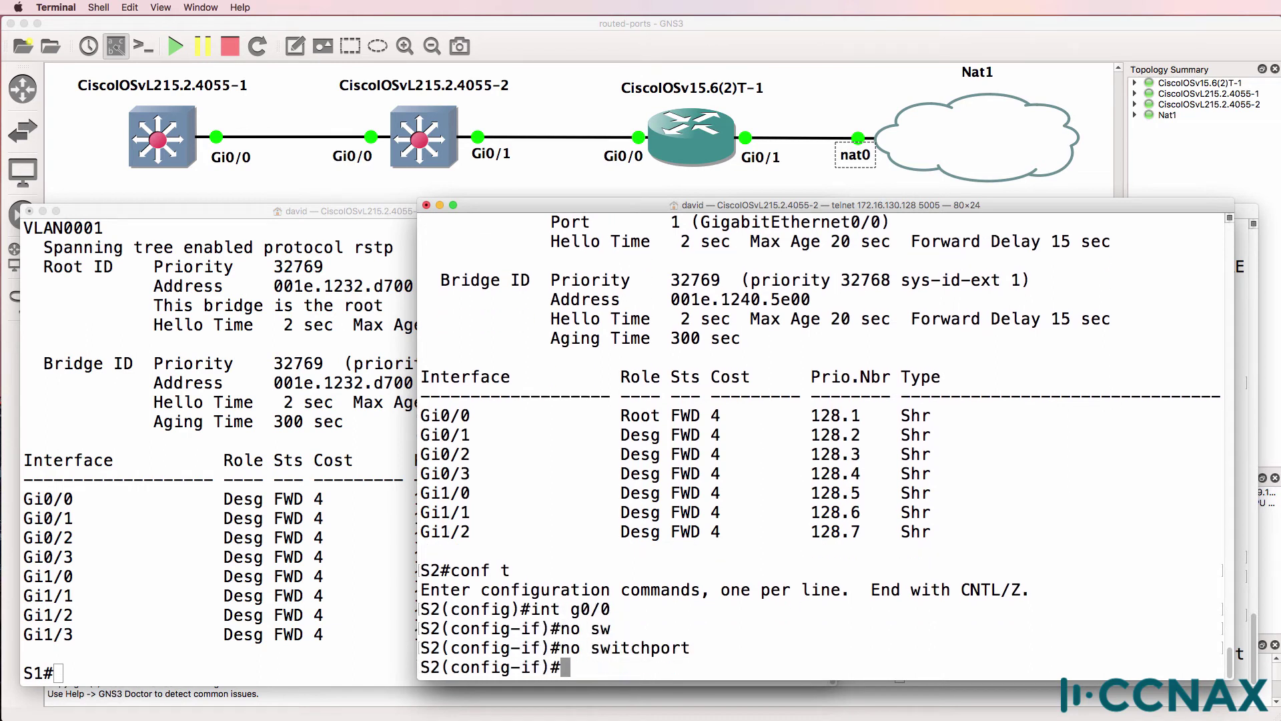
End configuration mode on S2, run show int g0/0 switchport, and check the interface name and switchport state
type("end")
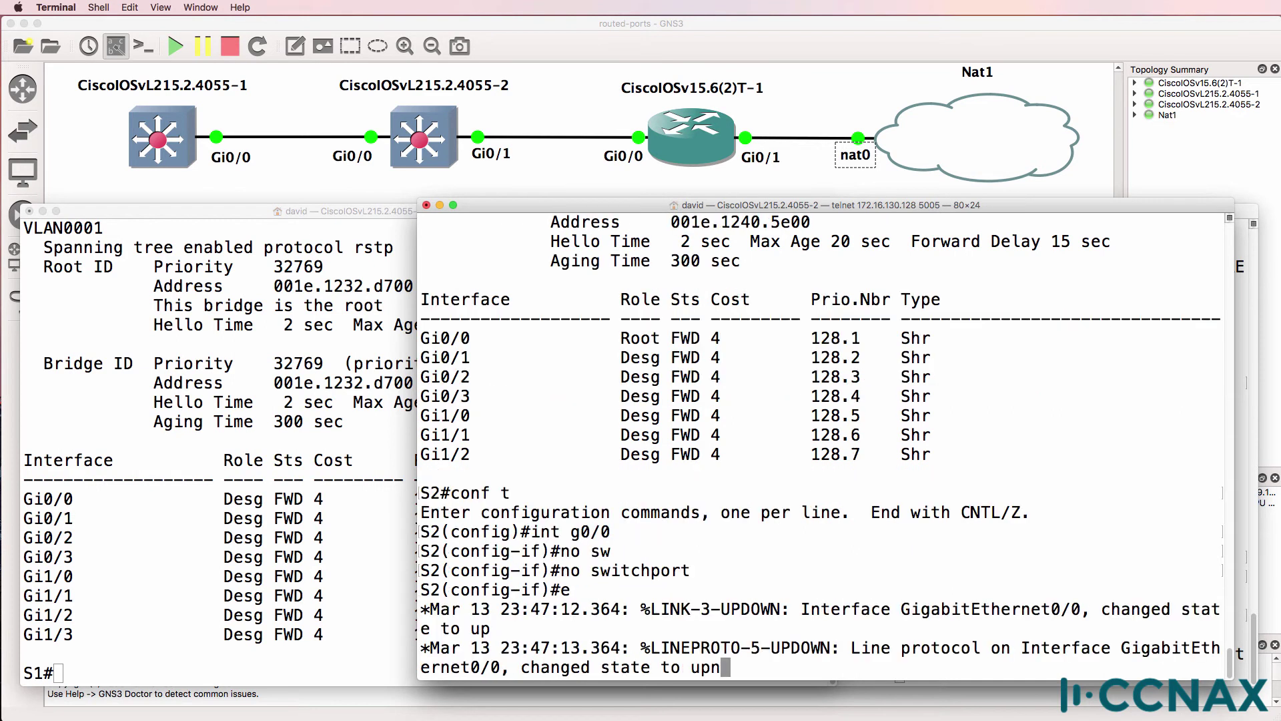
key("Return")
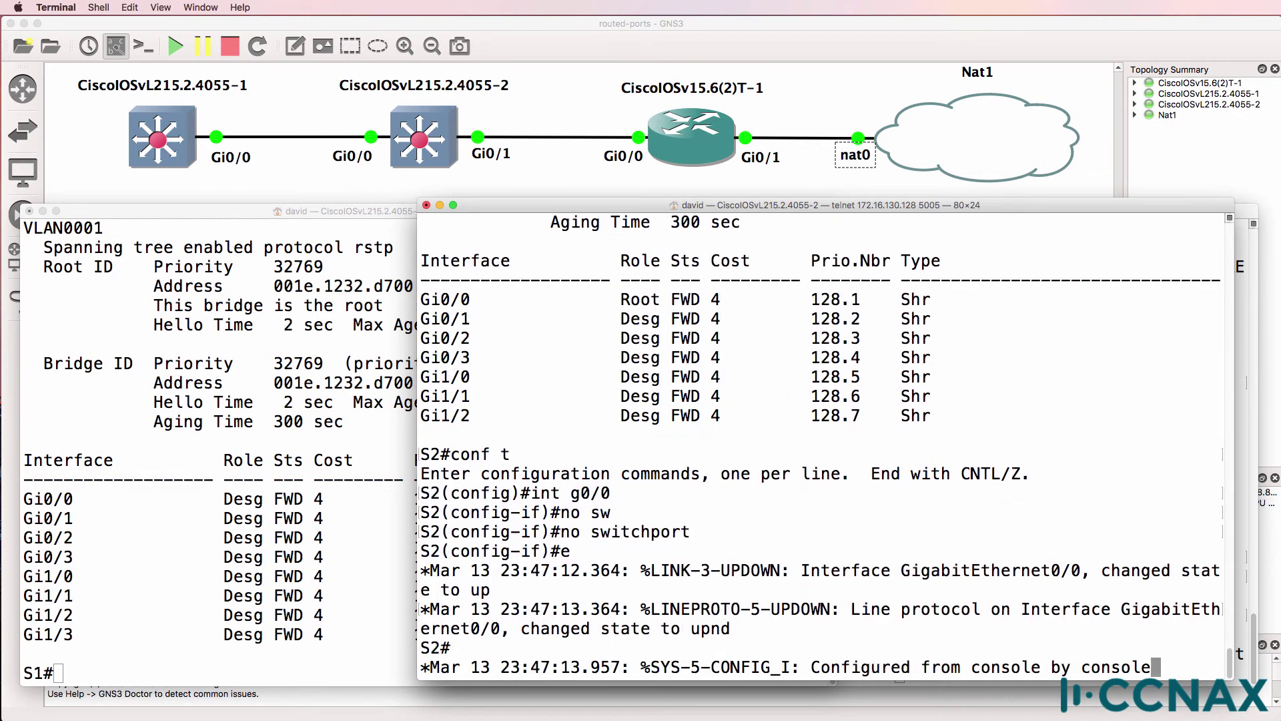
key("Return")
type("show i")
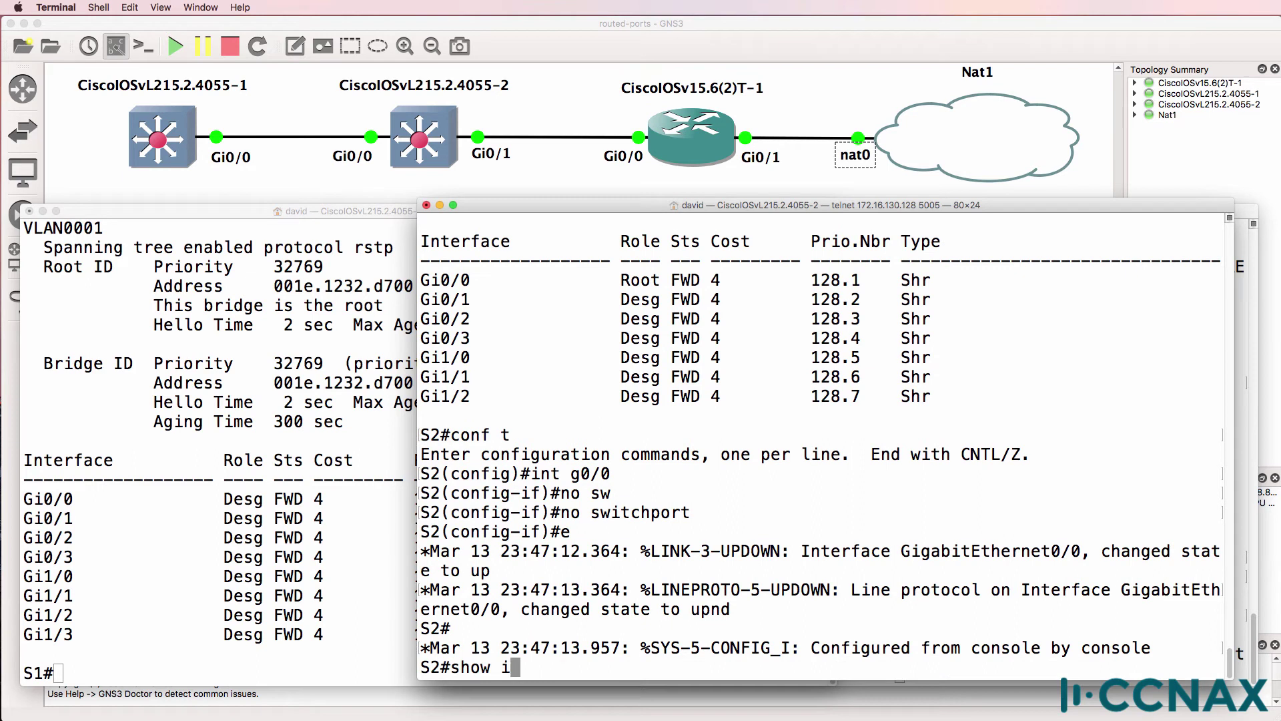
type("nt g0/0 sw")
key("Tab")
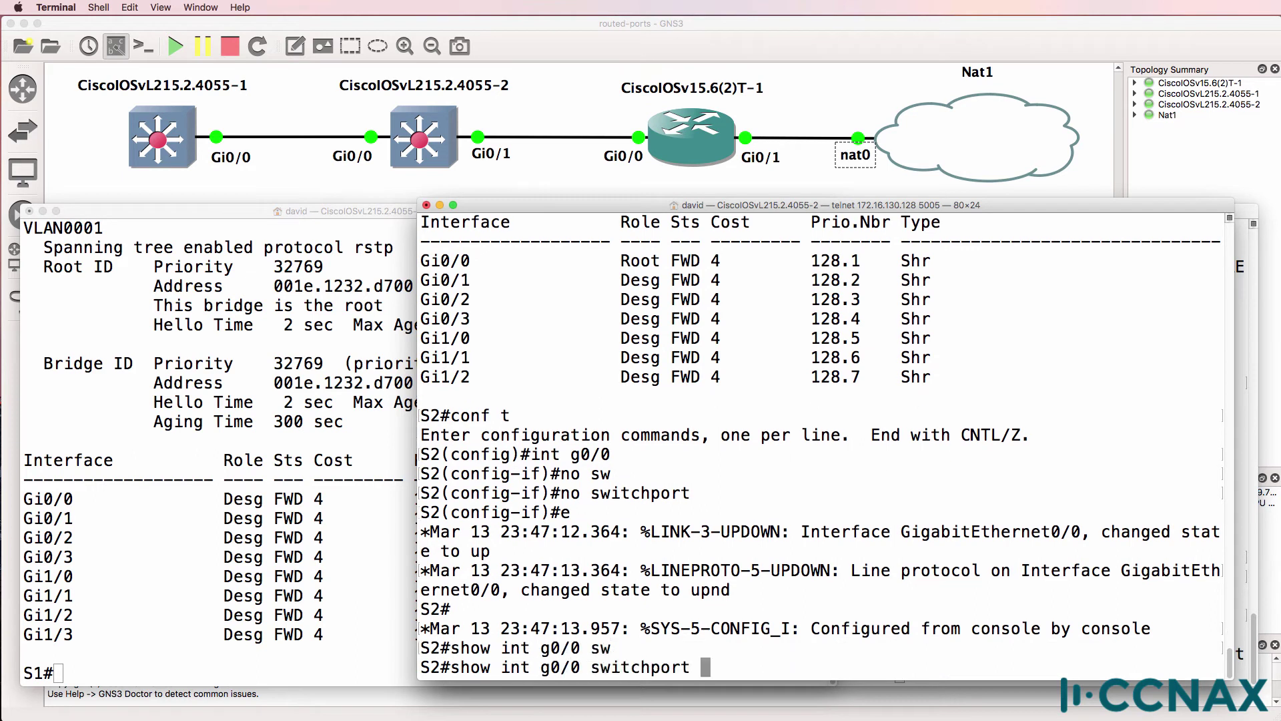
key("Return")
left_click_drag(677, 622, 371, 608)
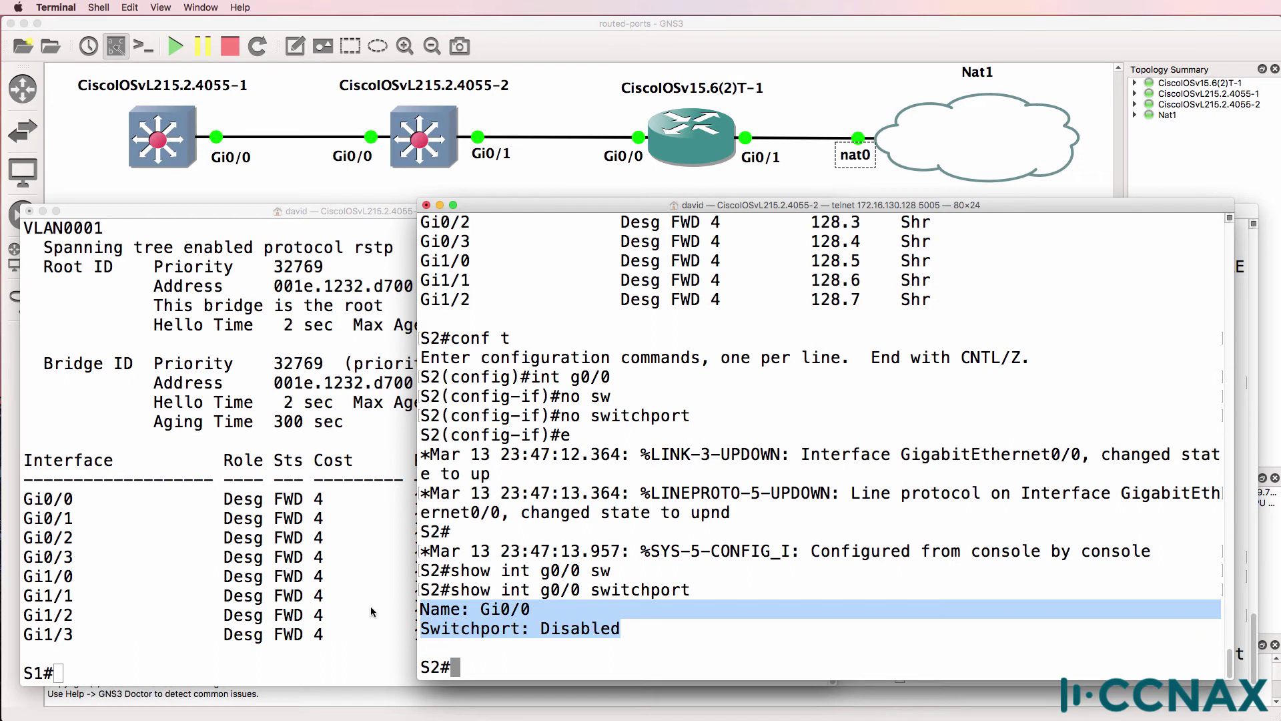
Run show int g0/0 switchport on S1 and examine the switchport state, trunking negotiation, access VLAN and trunk native VLAN
left_click(370, 606)
type("show int g0/0 sw")
key("Return")
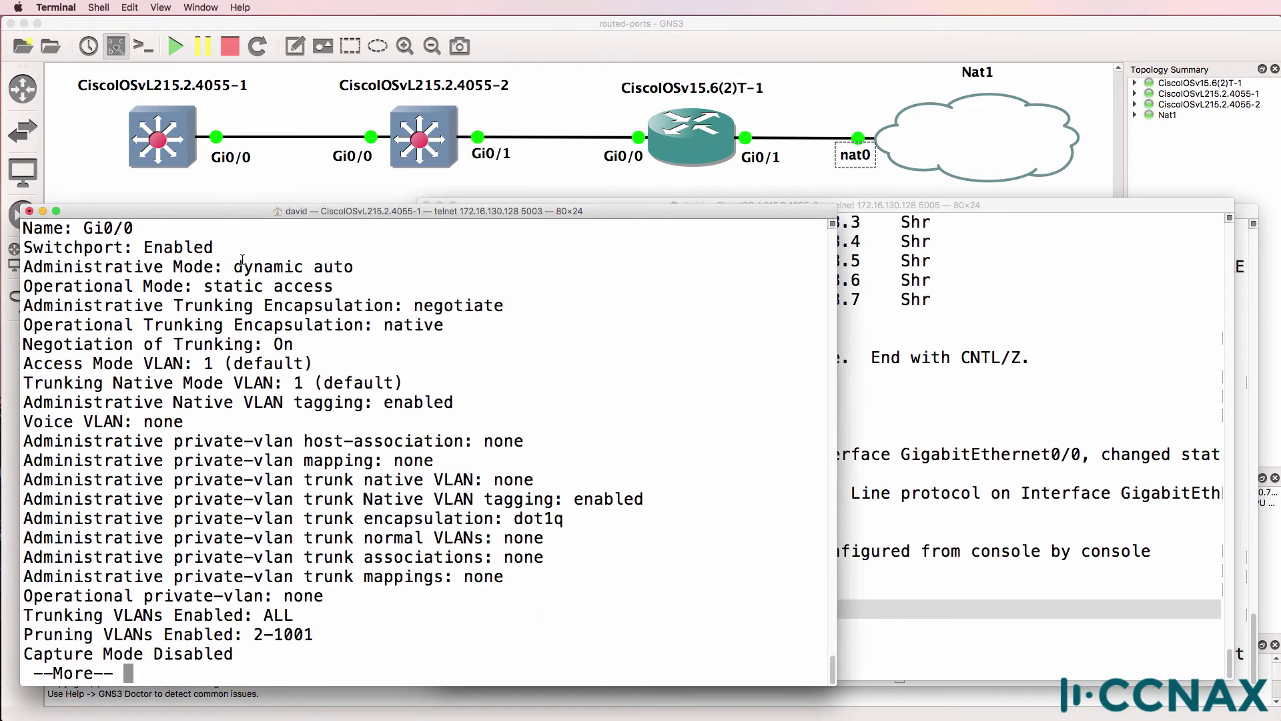
left_click_drag(237, 252, 14, 232)
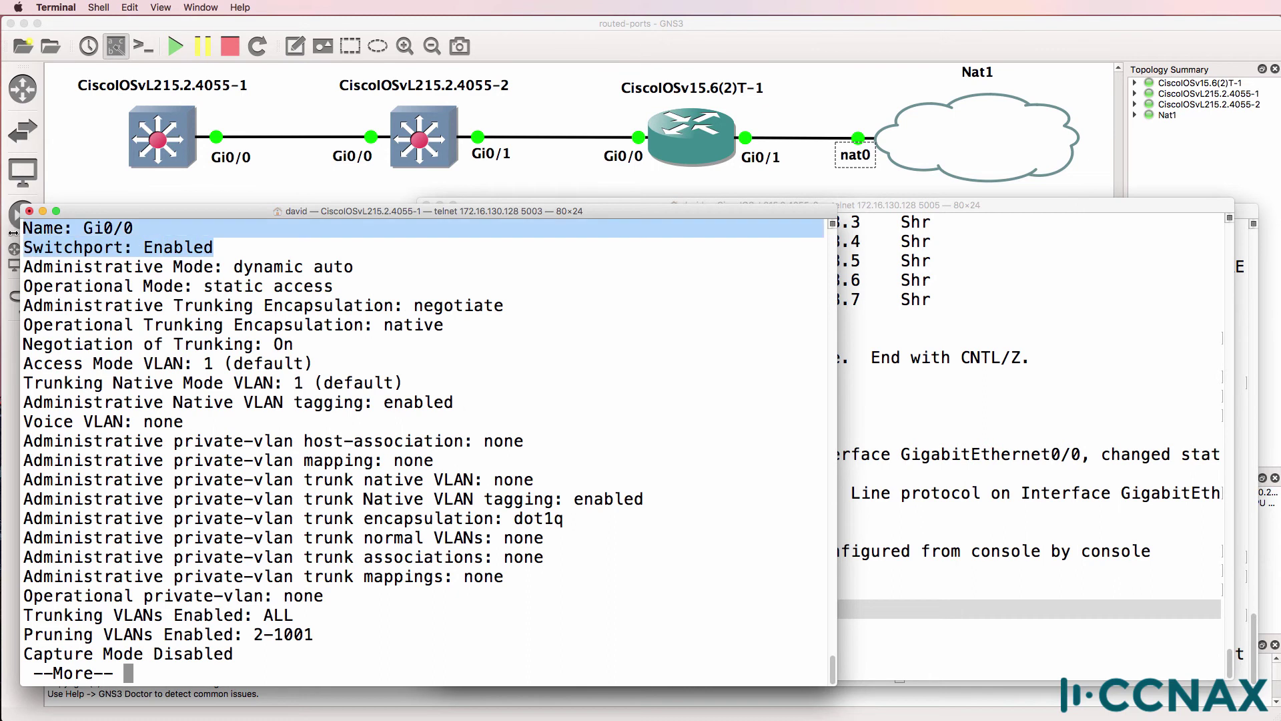
left_click_drag(314, 364, 3, 362)
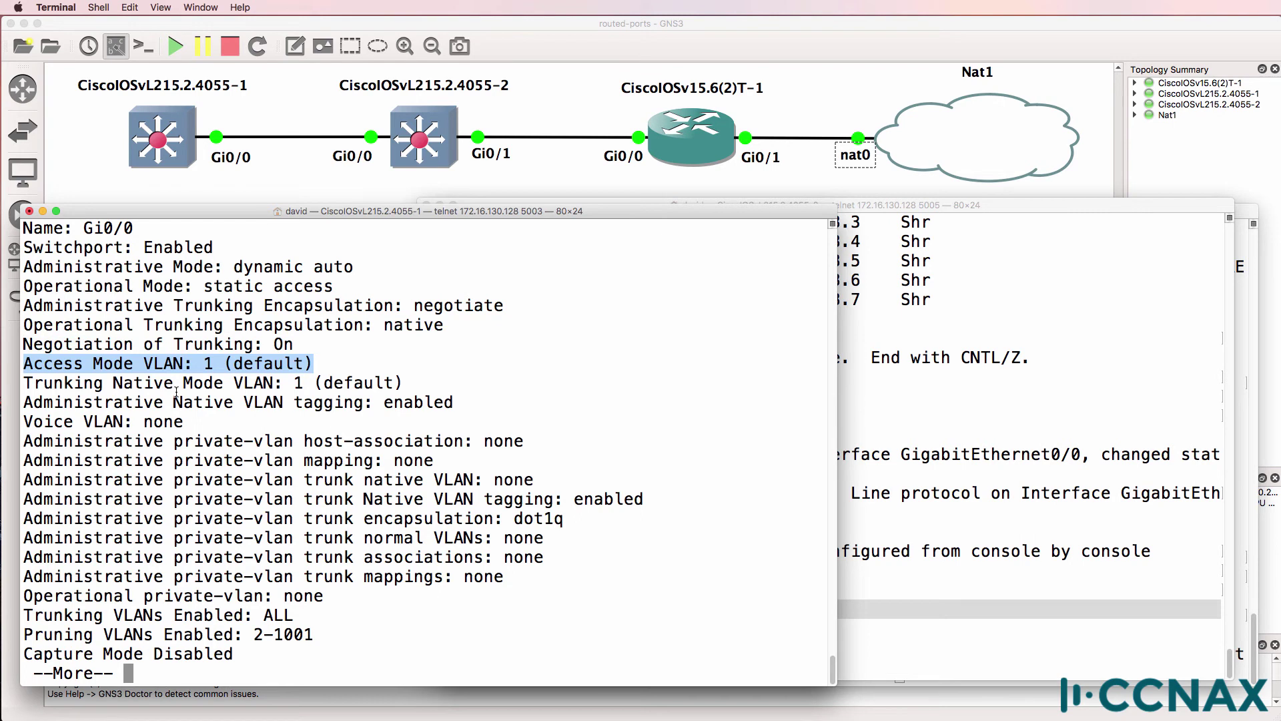
left_click_drag(430, 380, 24, 346)
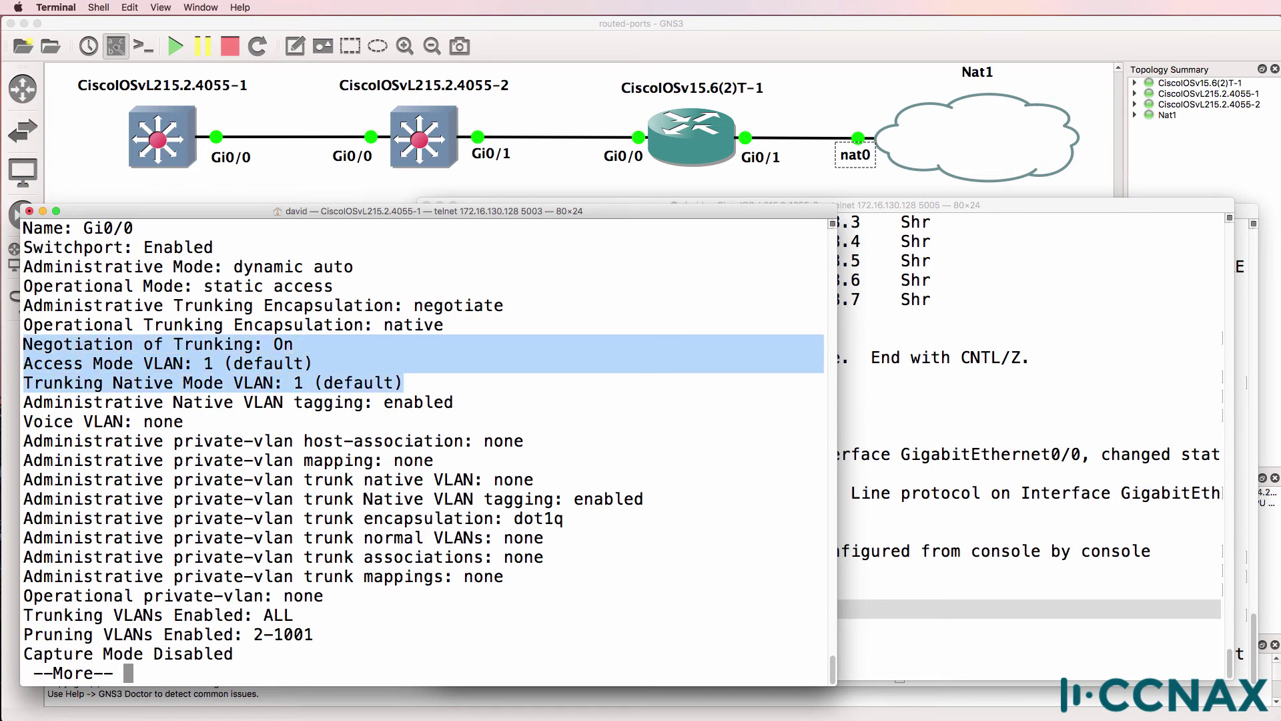
Repeat show int g0/0 switchport on S2 to compare its output with S1's
key("super+grave")
key("Up")
key("Return")
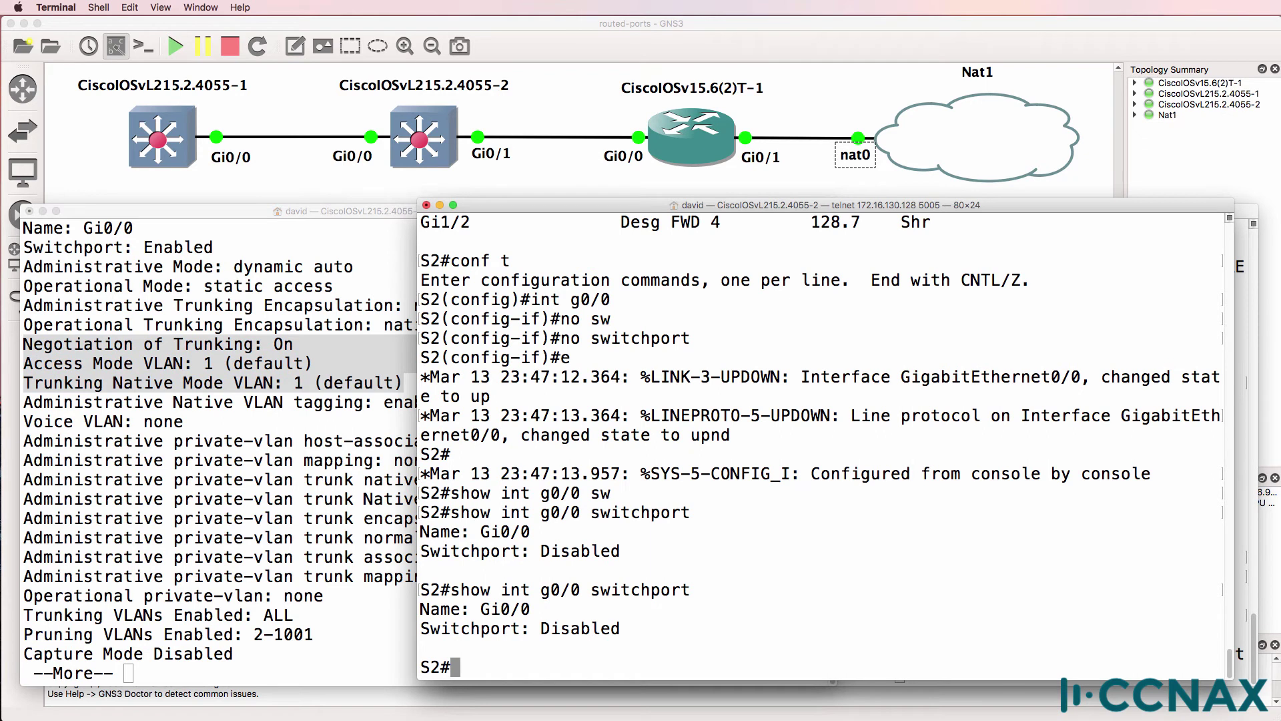
Enter configuration for interface g0/0 on S2 and assign it the IP address 10.1.2.1 255.255.255.0
type("conf t")
key("Return")
type("i")
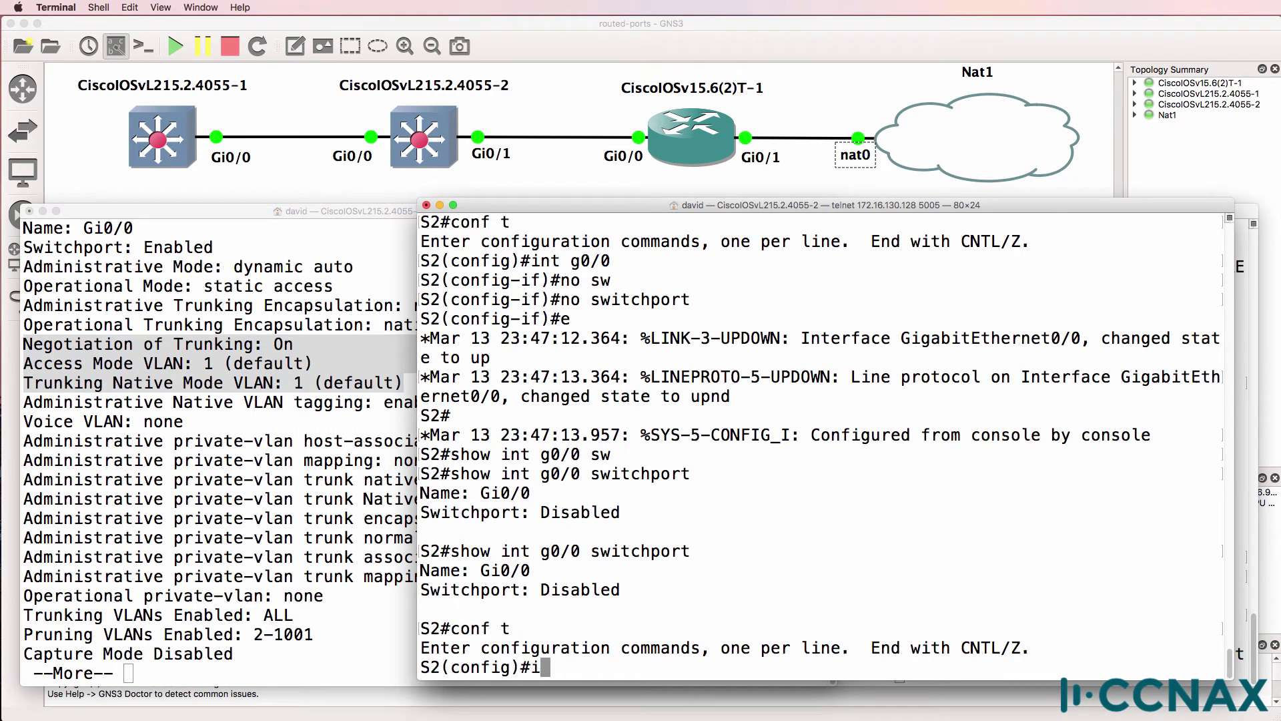
type("nt g0/0")
key("Return")
type("ip add")
key("Tab")
type("10.1.")
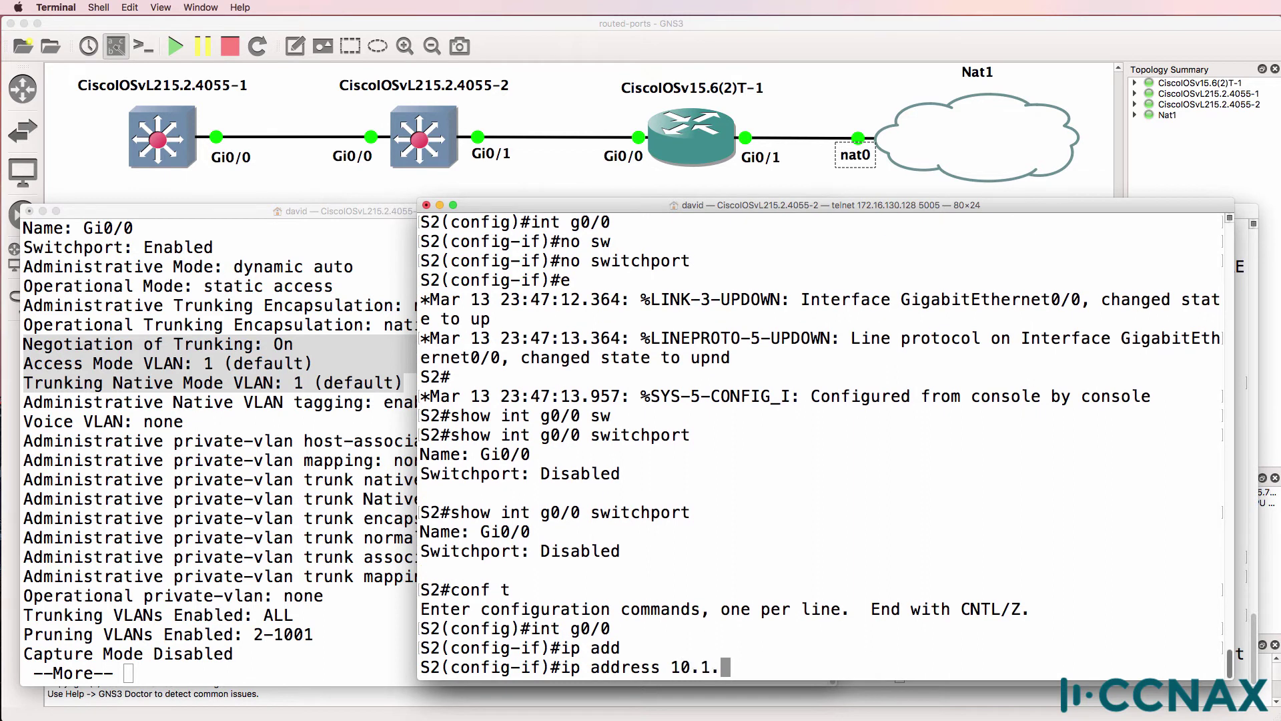
type("2.1 255.255.255.0")
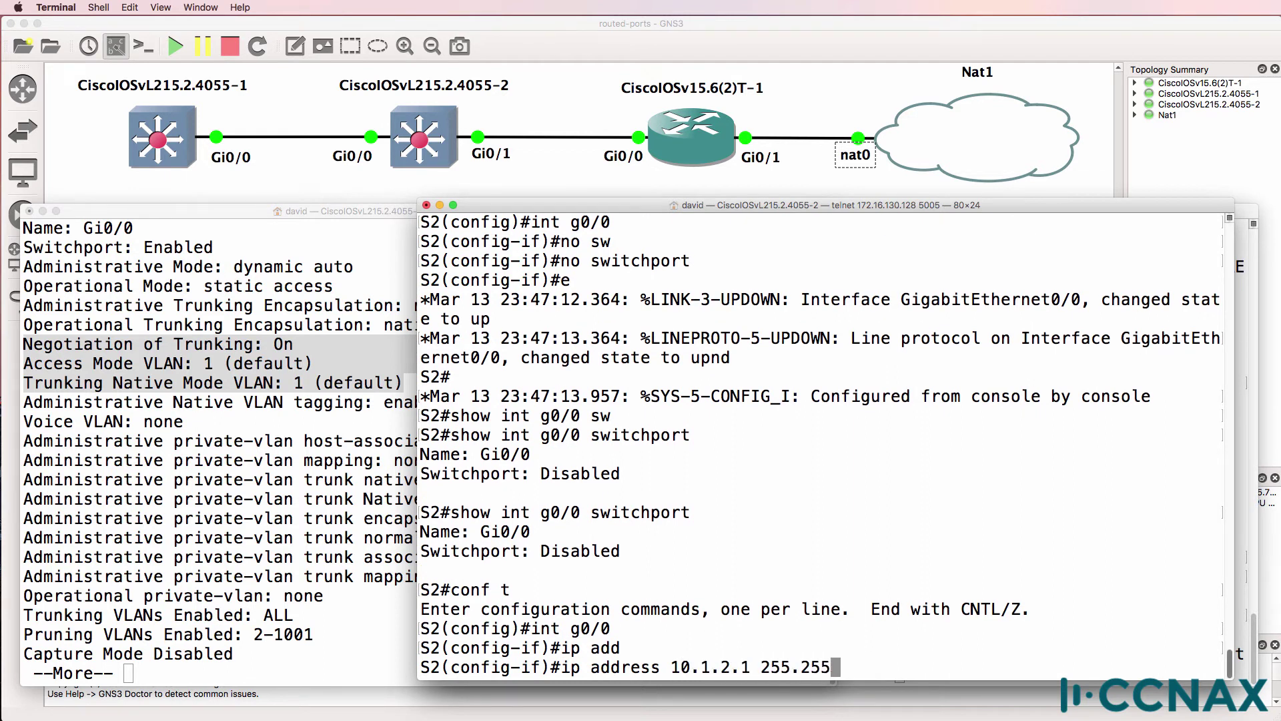
key("Return")
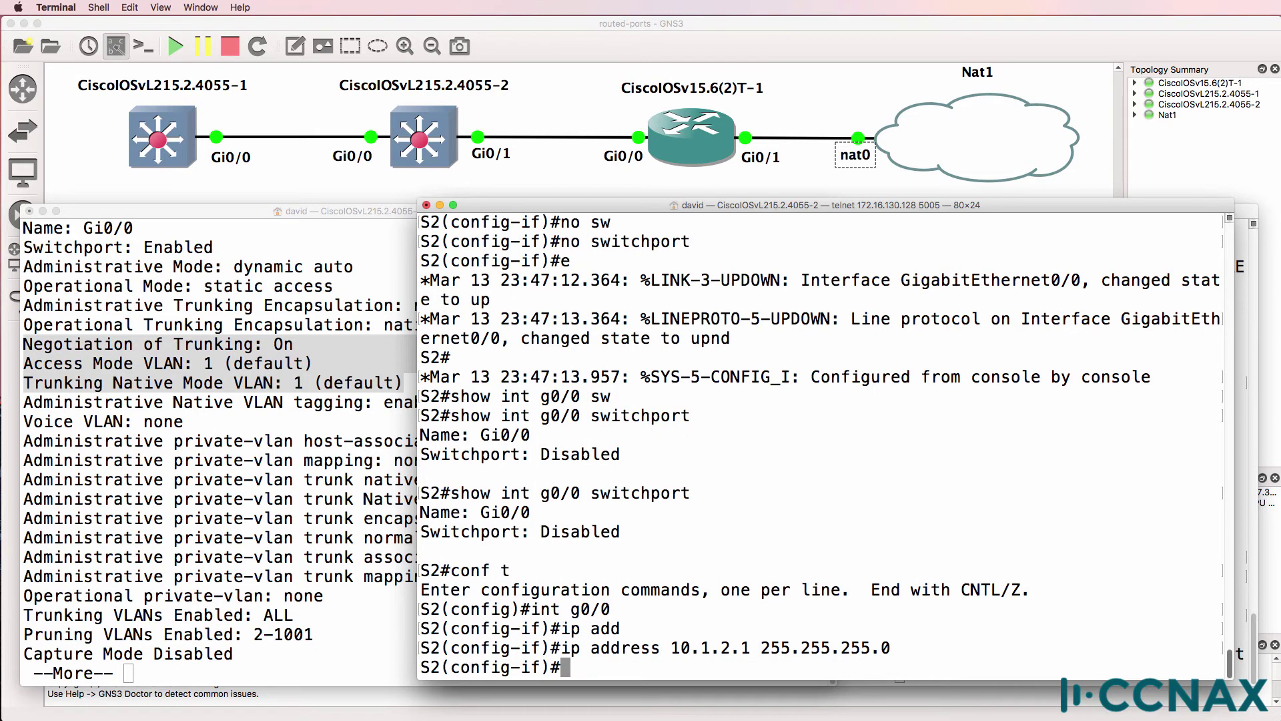
Run do sh run int g0/0 on S2 and examine the no switchport and ip address lines
type("do sh run int g0/0")
key("Return")
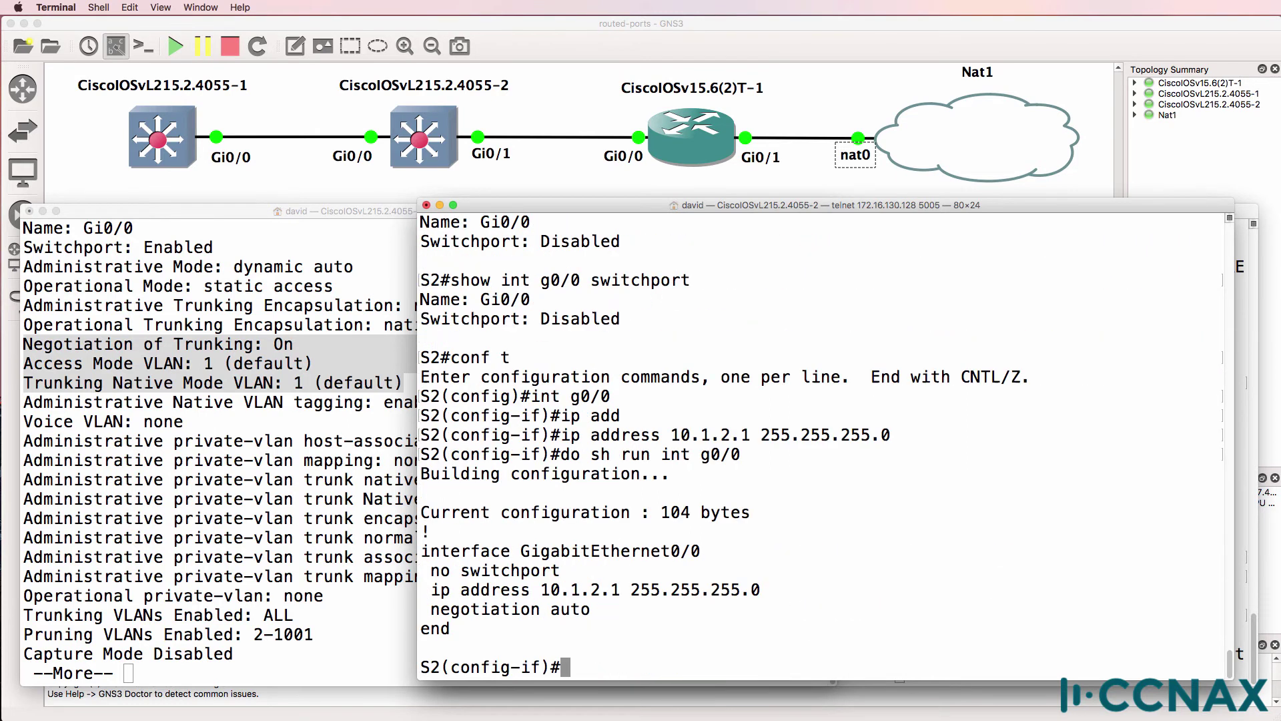
left_click_drag(423, 570, 591, 567)
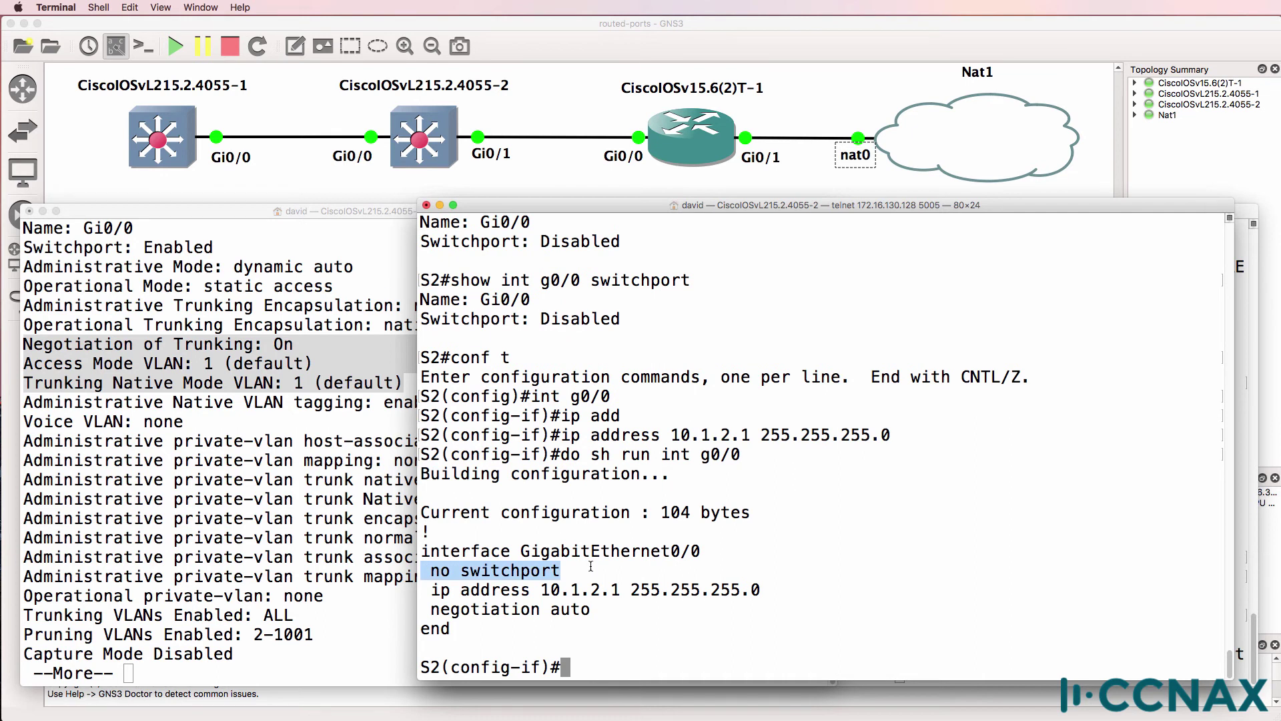
left_click_drag(428, 591, 785, 596)
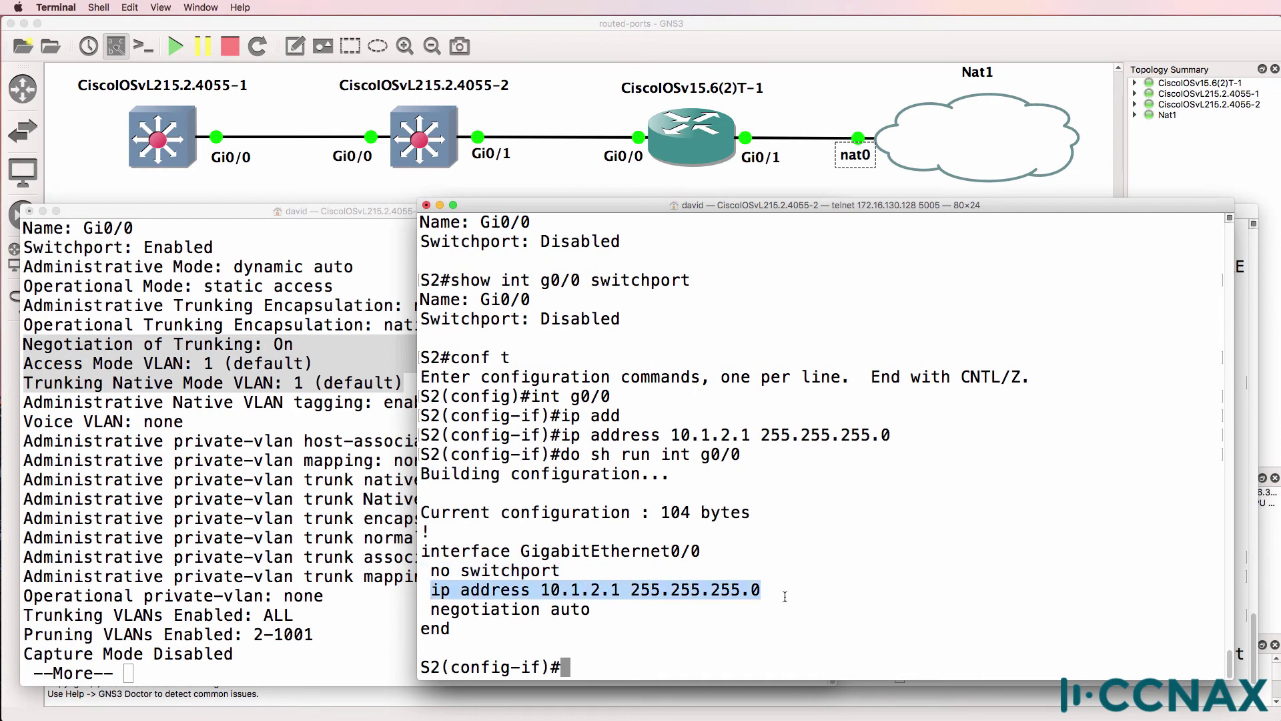
Finish the paged output on S1 and enter configuration for interface g0/0
key("super+grave")
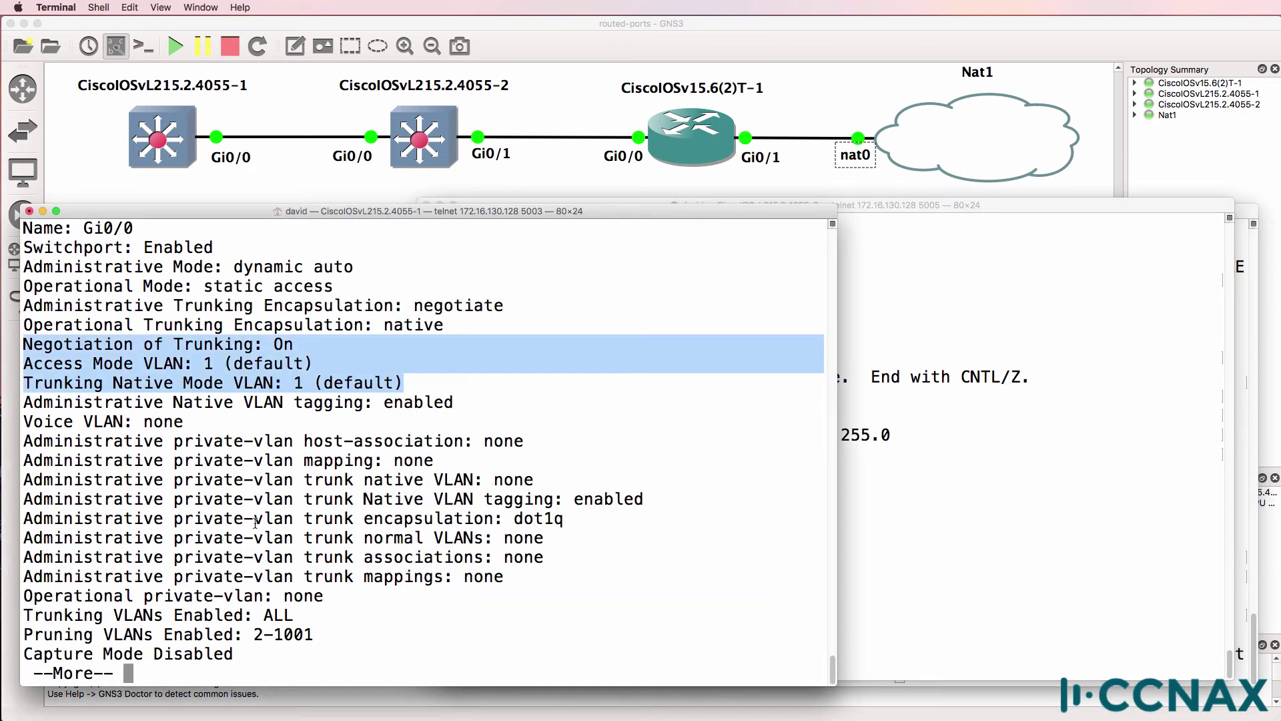
key("space")
type("h")
key("BackSpace")
type("conf t")
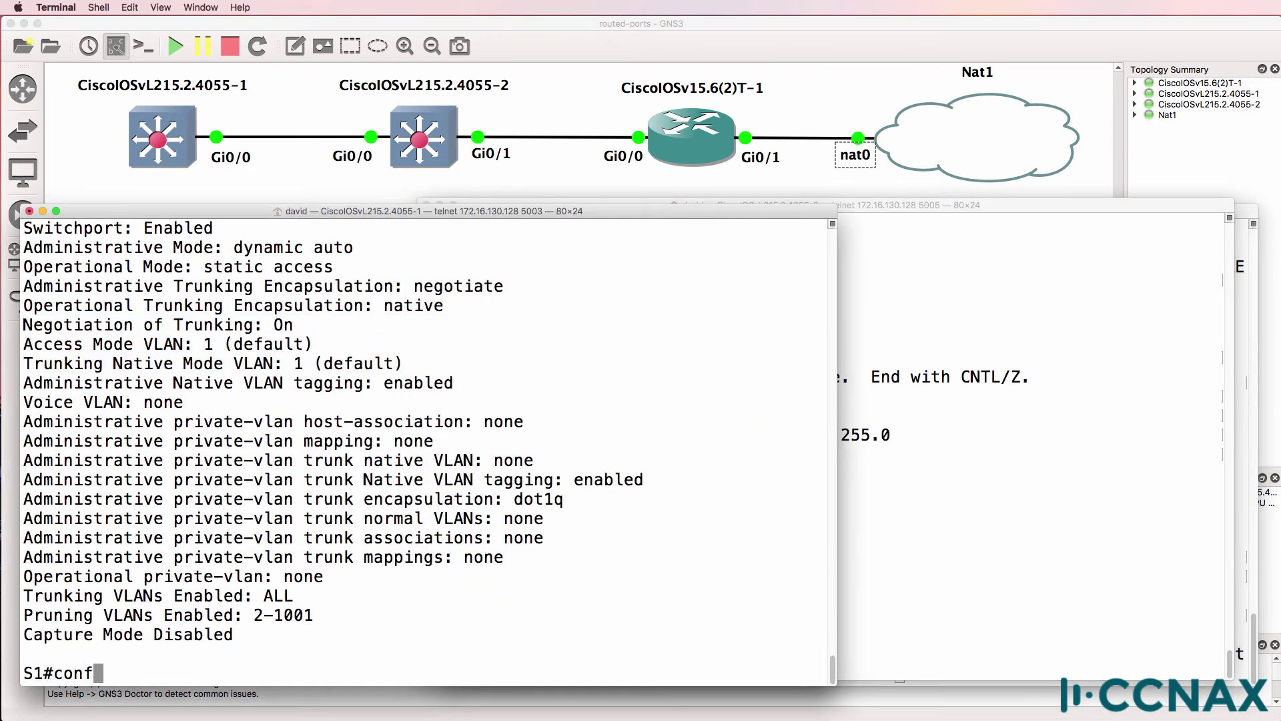
key("Return")
type("int g0/0")
key("Return")
Start an ip address command on S1's g0/0, remove the partial address, and query the command's available options
type("ip add")
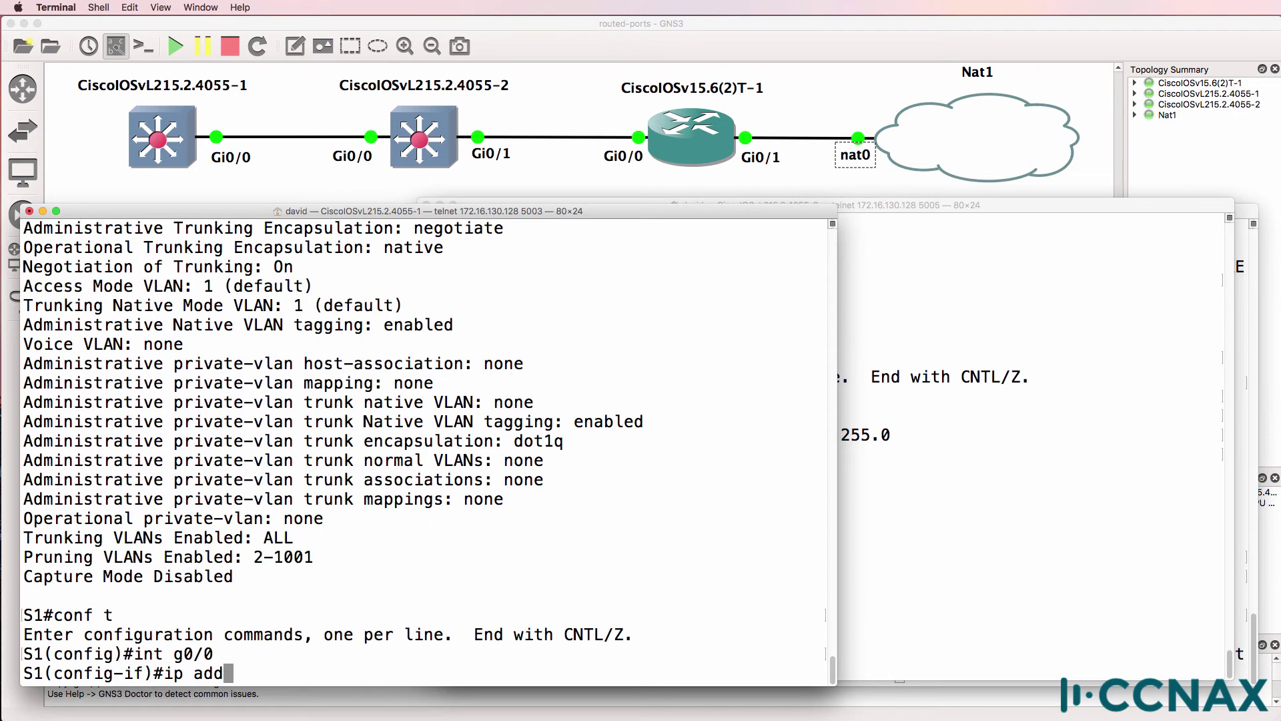
key("Tab")
type("ress 10.")
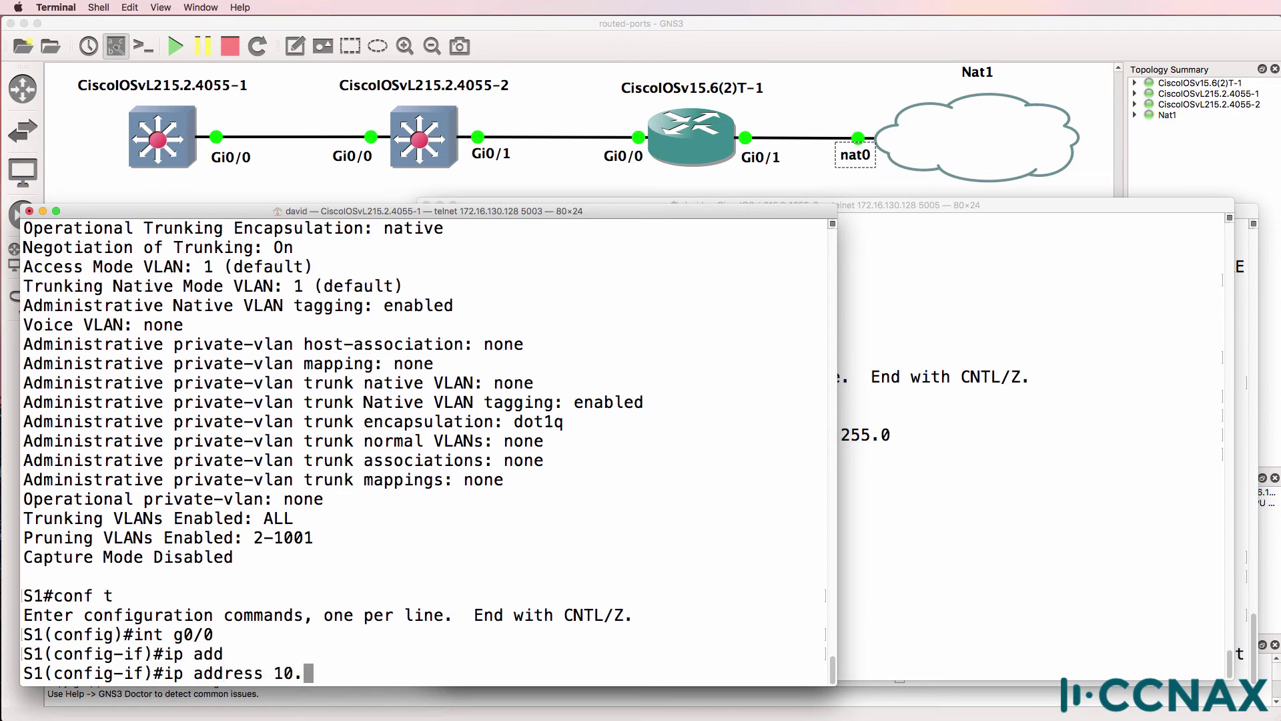
key("BackSpace")
key("BackSpace")
key("BackSpace")
type("?")
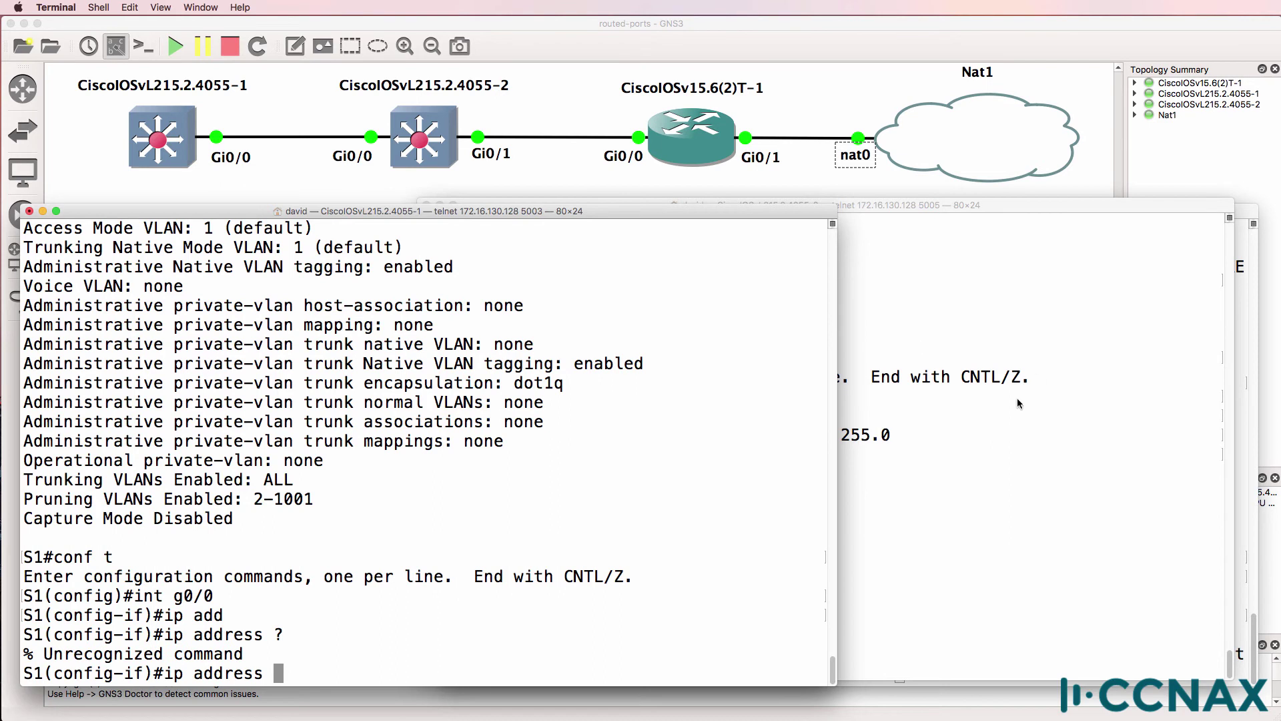
Change the IP address of interface g0/0 on S2 to 10.1.2.2 255.255.255.0
left_click(935, 567)
type("int g0/0")
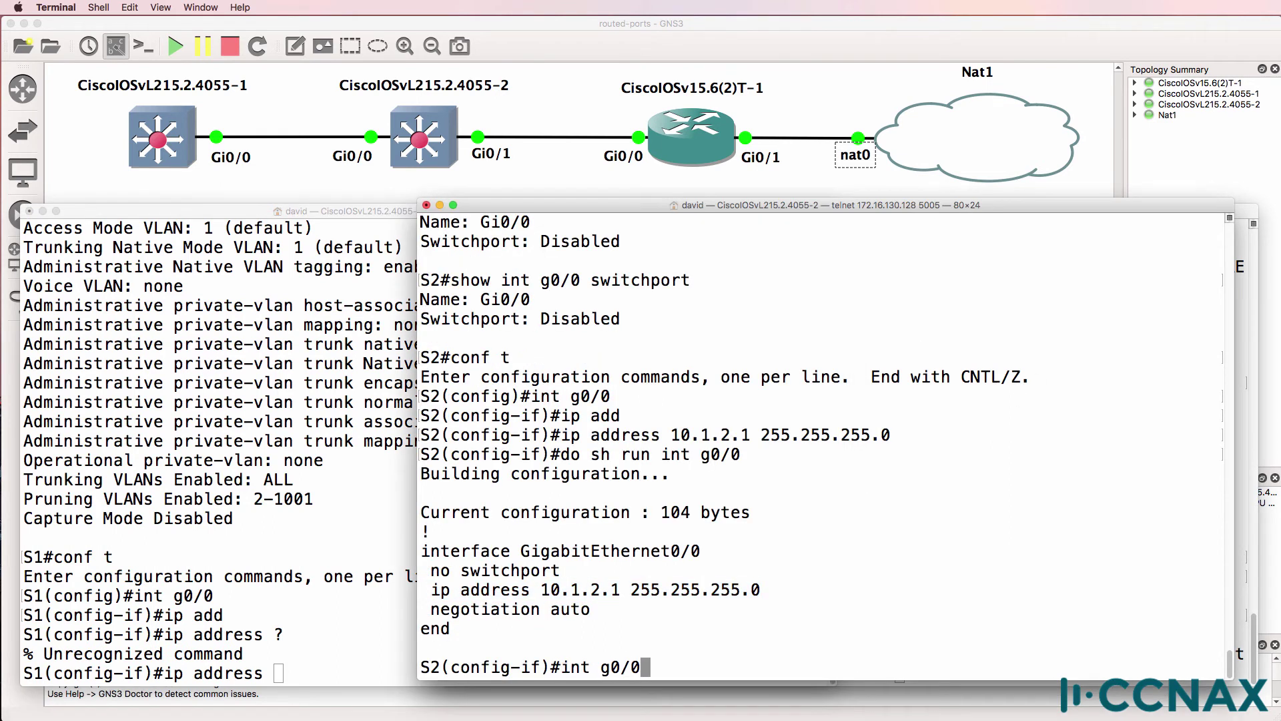
key("Return")
type("ip add")
key("Tab")
type("10.1.2.2")
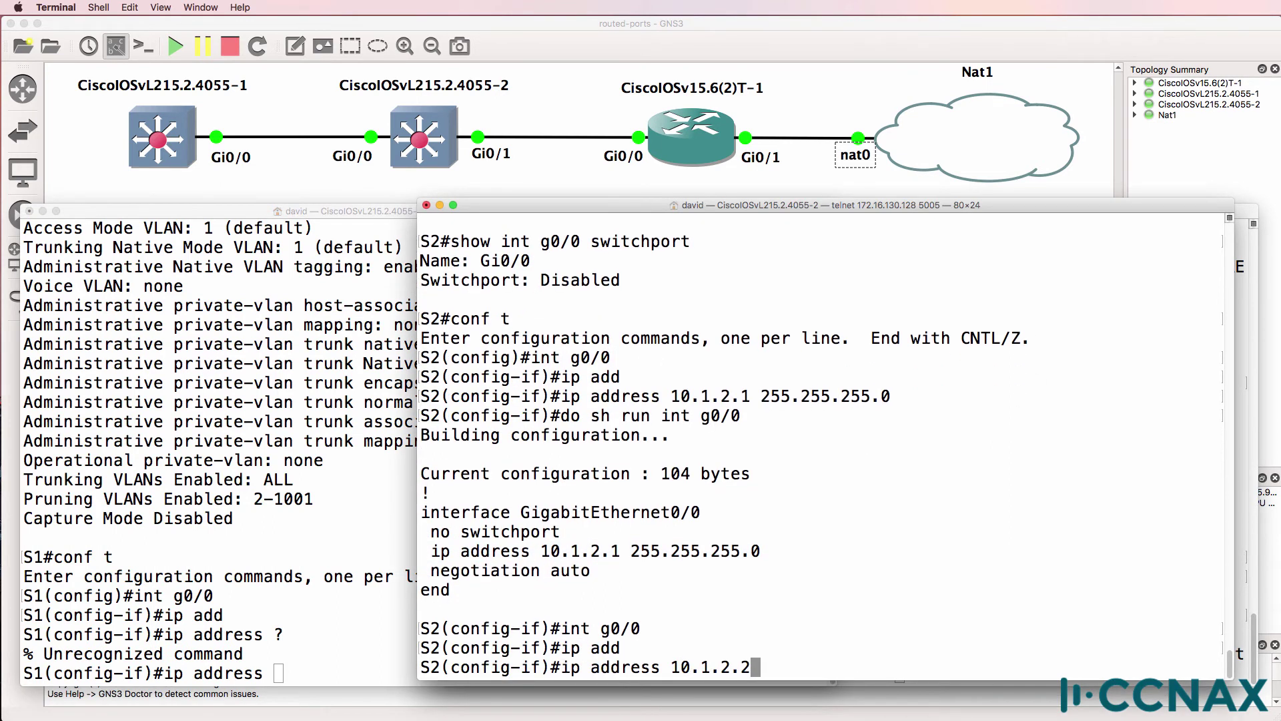
type(" 255.255.255.0")
key("Return")
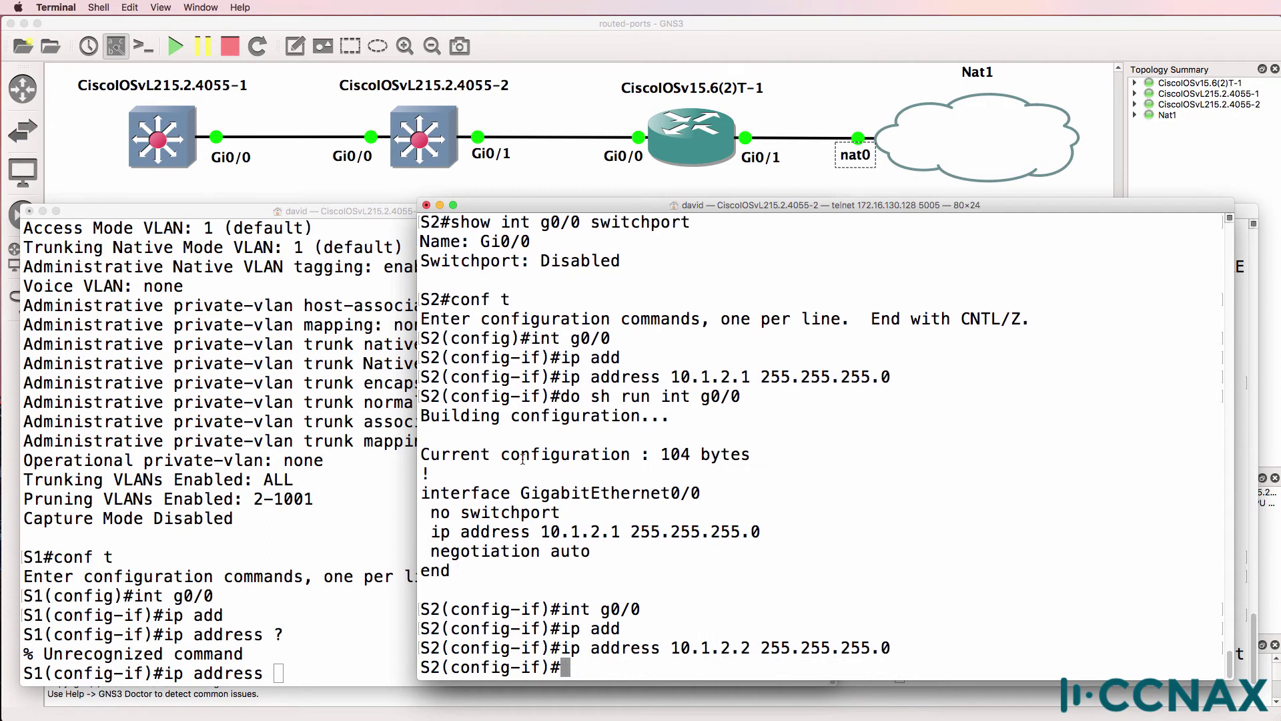
List the interface-level ip subcommands on S1, query the ip address options again, and erase the address keyword from the command line
left_click(250, 555)
key("BackSpace")
key("BackSpace")
key("BackSpace")
key("BackSpace")
key("BackSpace")
key("BackSpace")
key("BackSpace")
key("BackSpace")
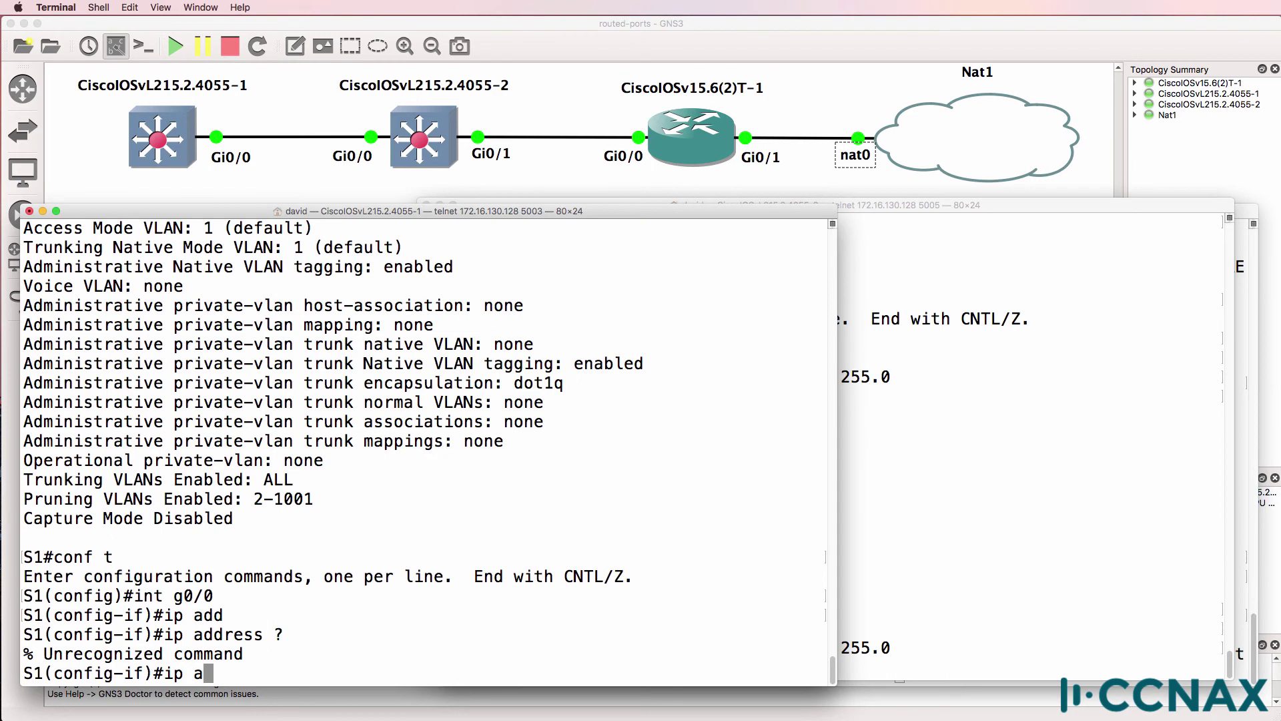
type("?address ?")
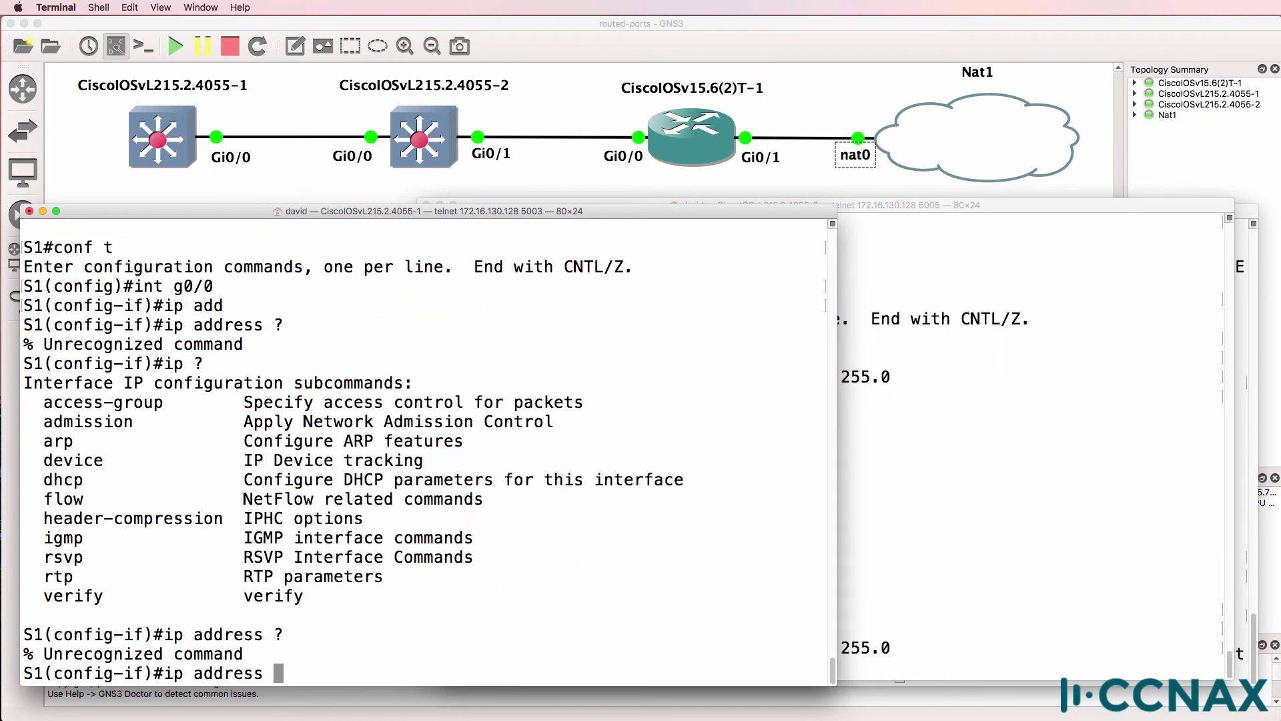
key("BackSpace")
key("BackSpace")
key("BackSpace")
key("BackSpace")
key("BackSpace")
key("BackSpace")
key("BackSpace")
key("BackSpace")
key("BackSpace")
key("BackSpace")
key("BackSpace")
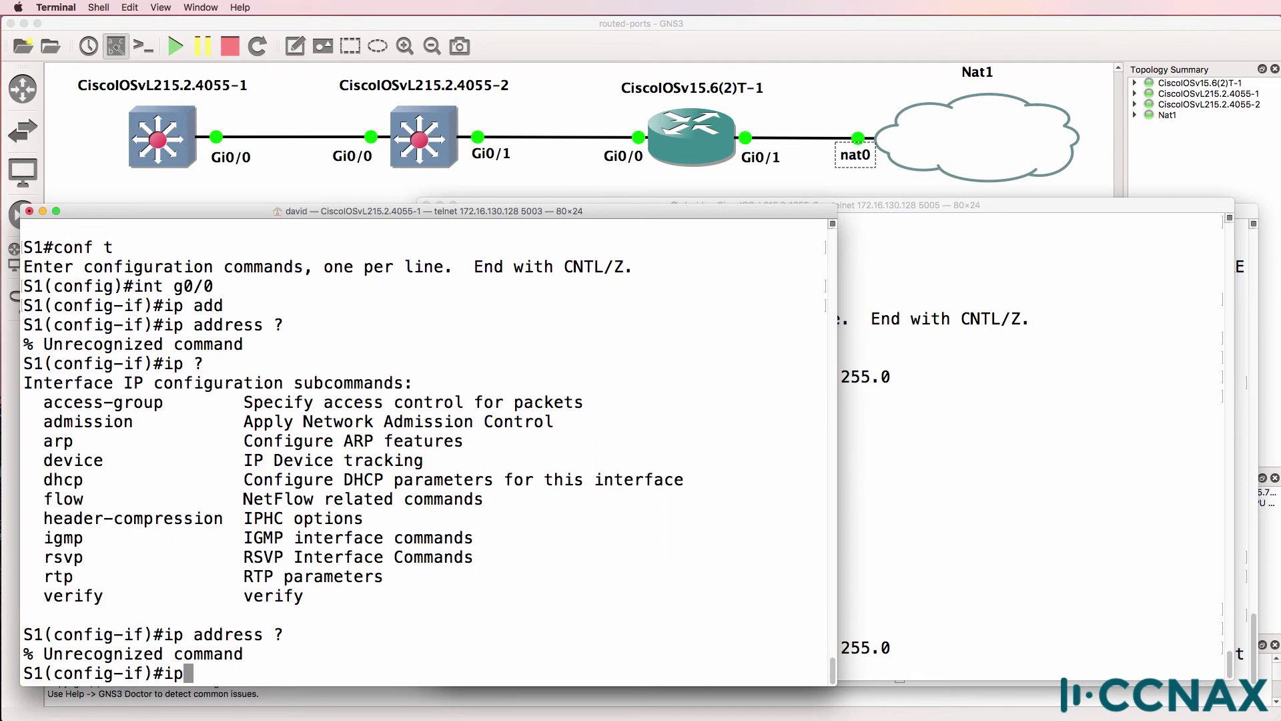
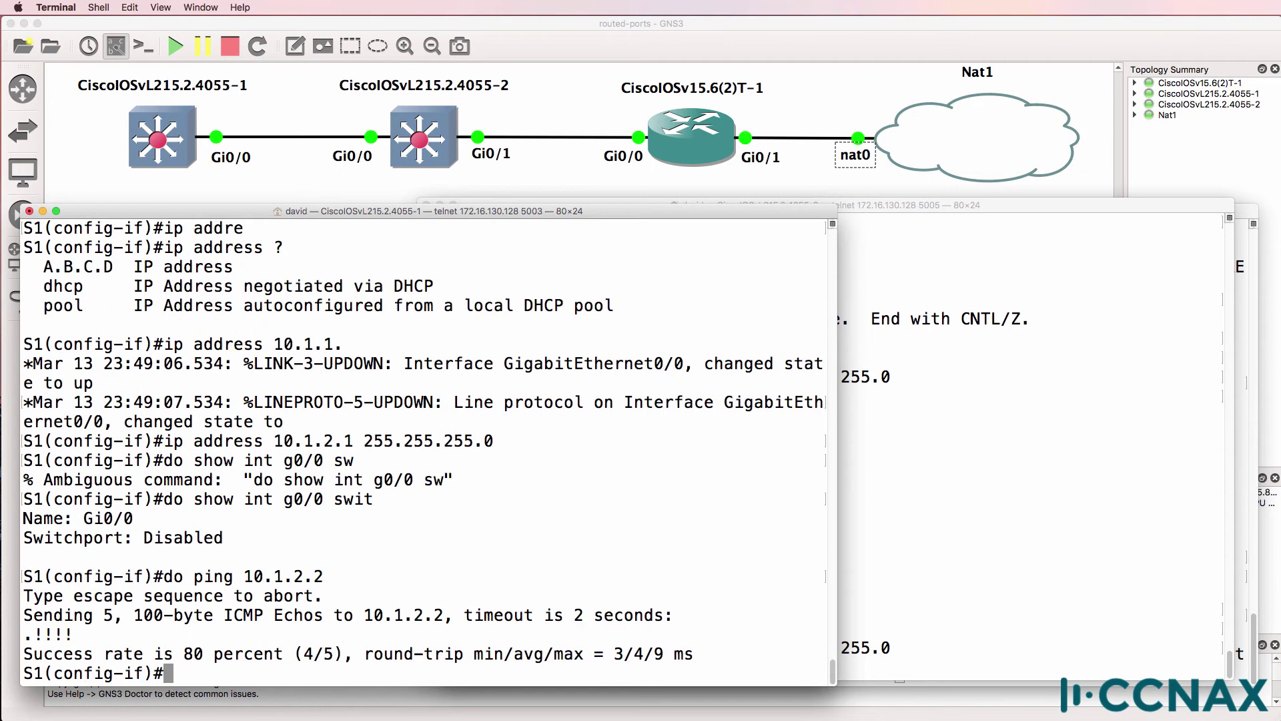
End configuration mode on S1, run show spanning-tree, and compare its interface list with the earlier spanning-tree output for Gi0/0
type("end")
key("Return")
type("show spanning-tree")
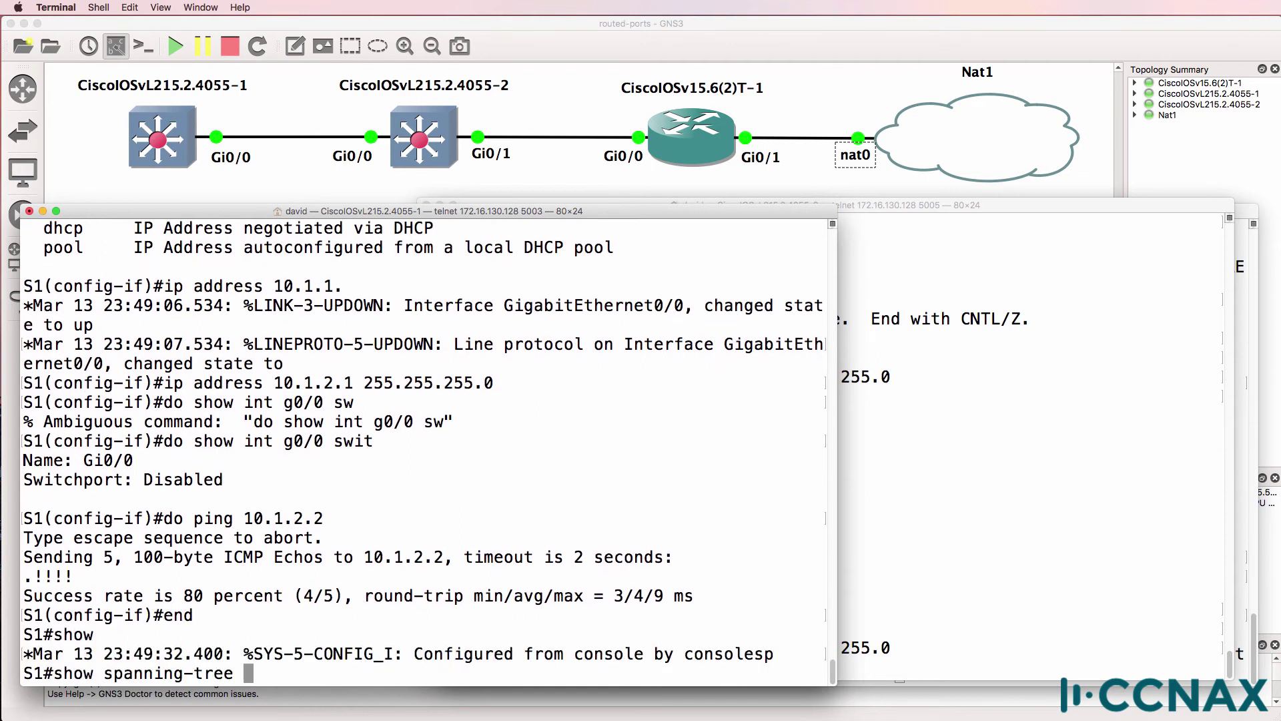
key("Return")
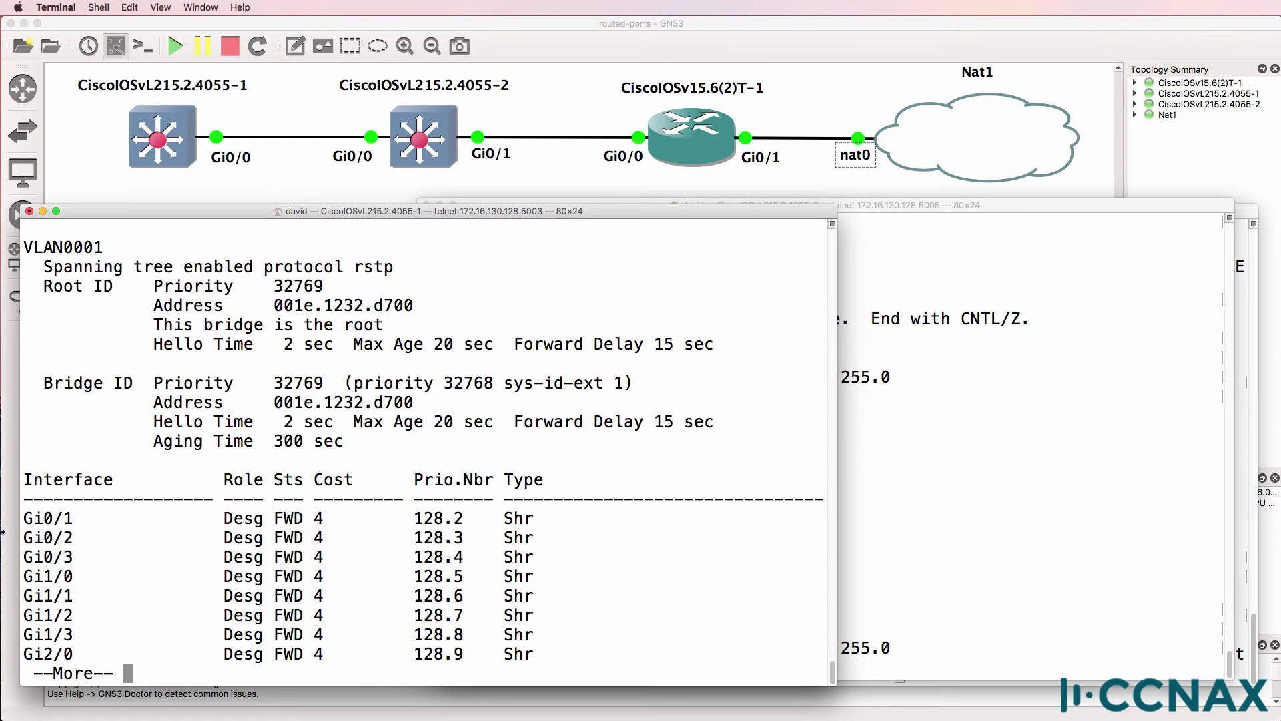
left_click_drag(36, 480, 85, 548)
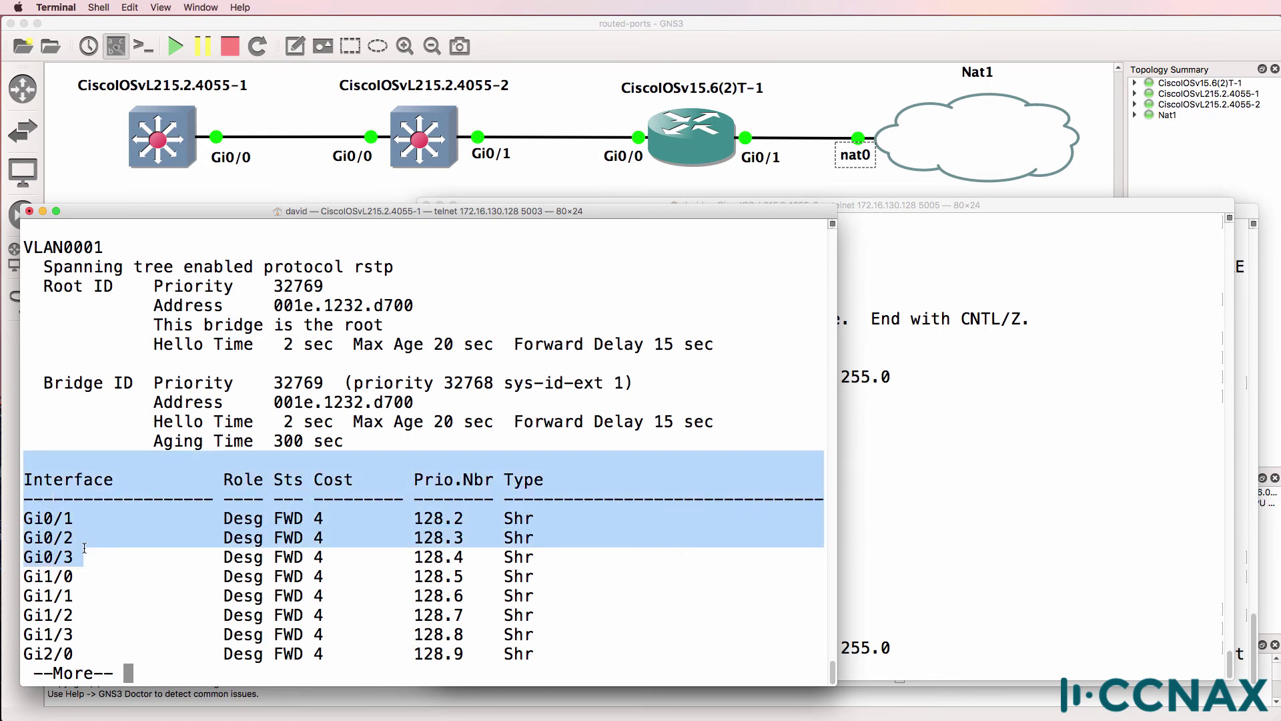
scroll(740, 438, "up", 15)
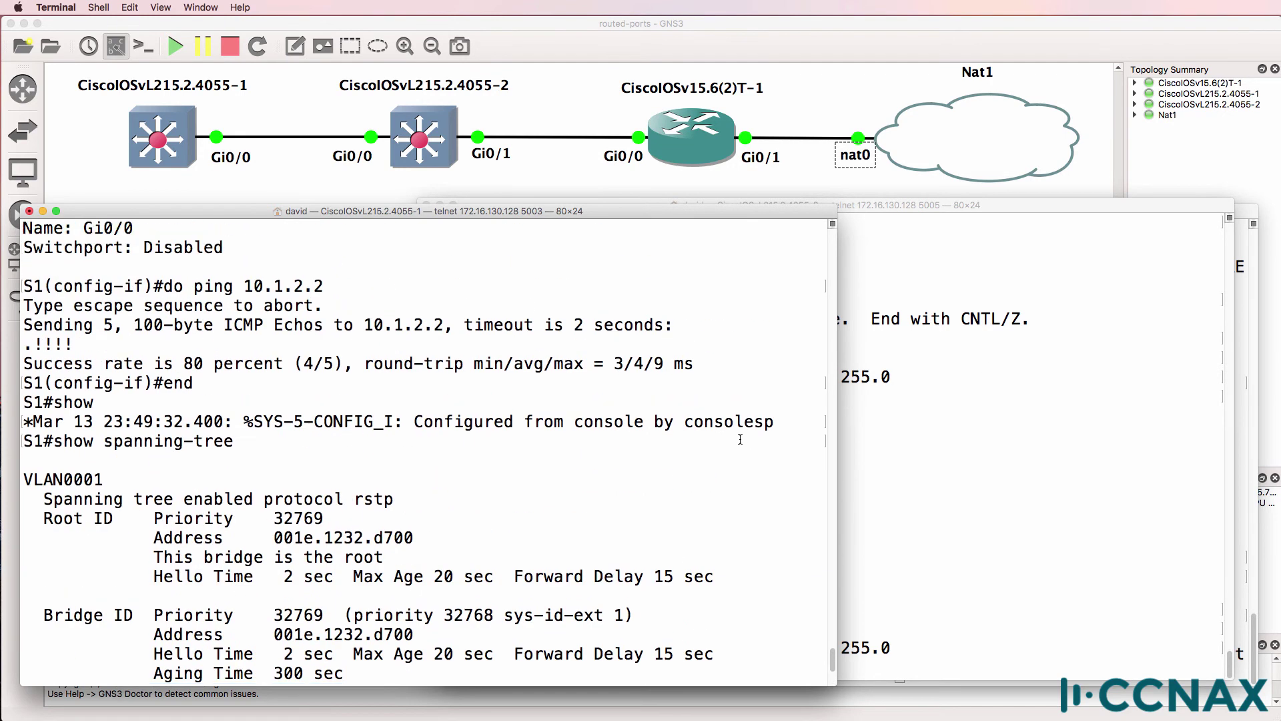
scroll(739, 439, "down", 10)
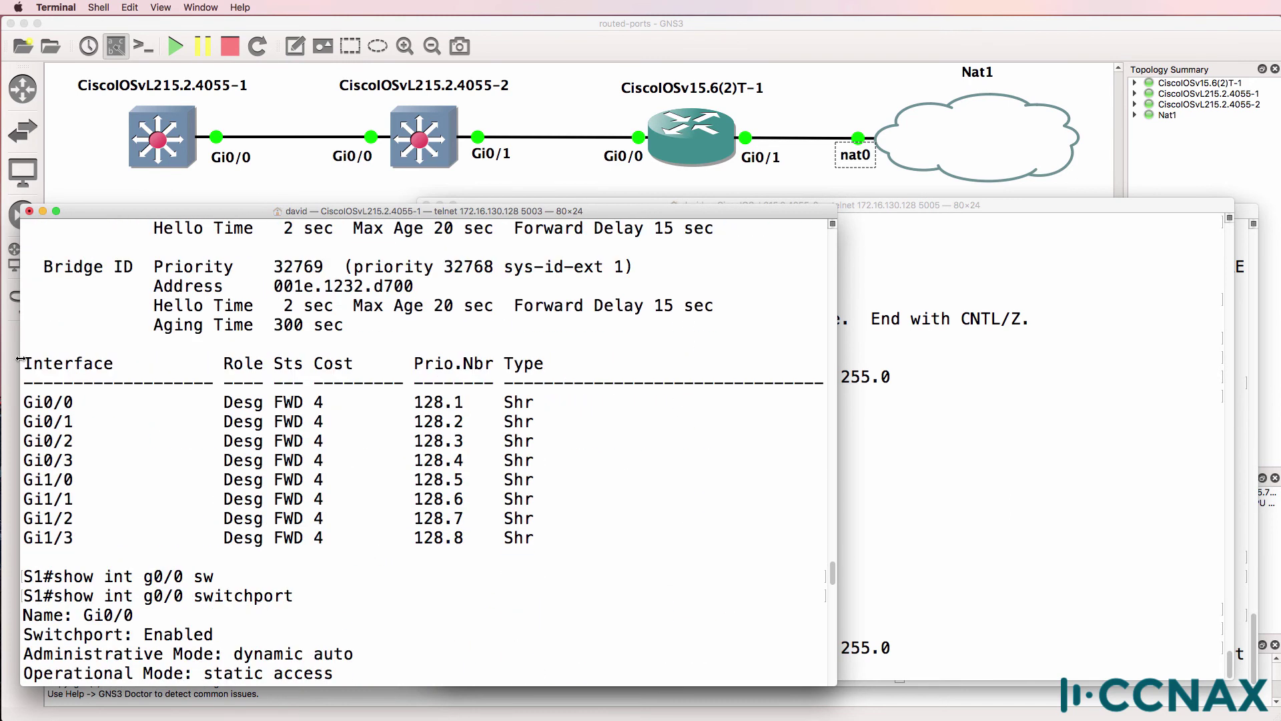
left_click_drag(25, 364, 588, 397)
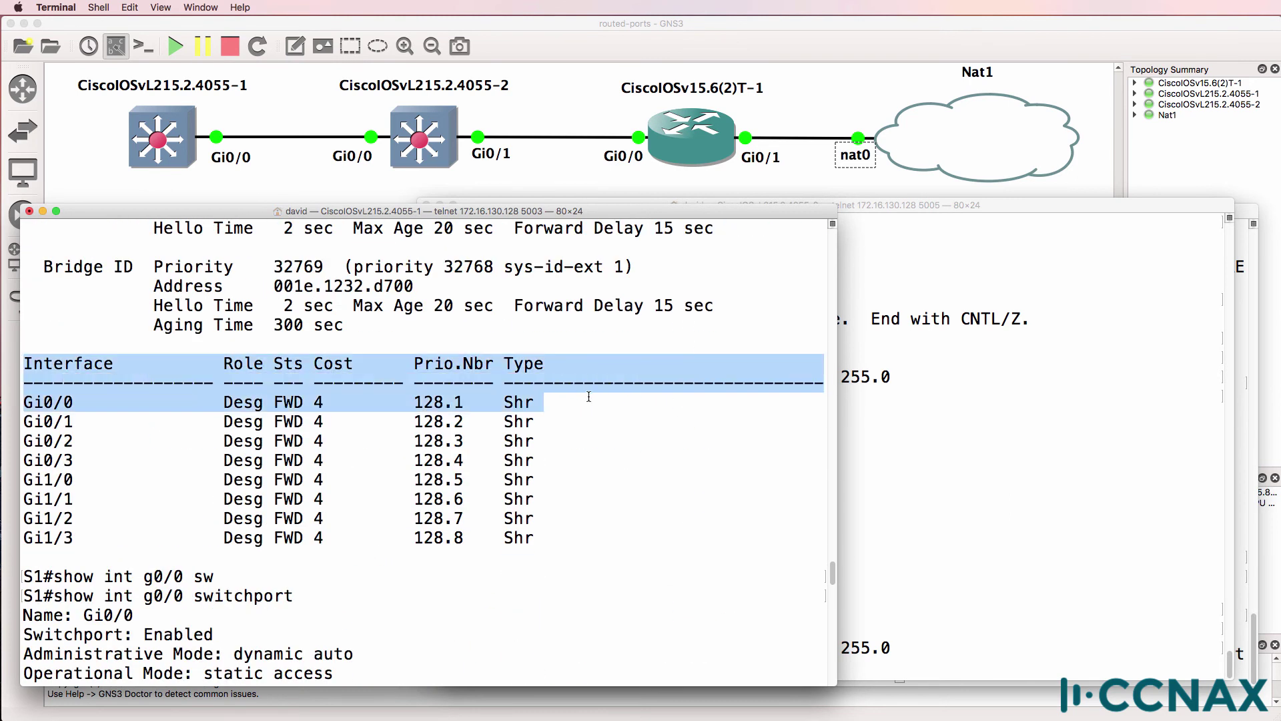
Review the interface list in S1's current spanning-tree output, then end configuration mode on S2 and run show spanning-tree to compare it
scroll(428, 447, "down", 5)
left_click_drag(97, 501, 20, 489)
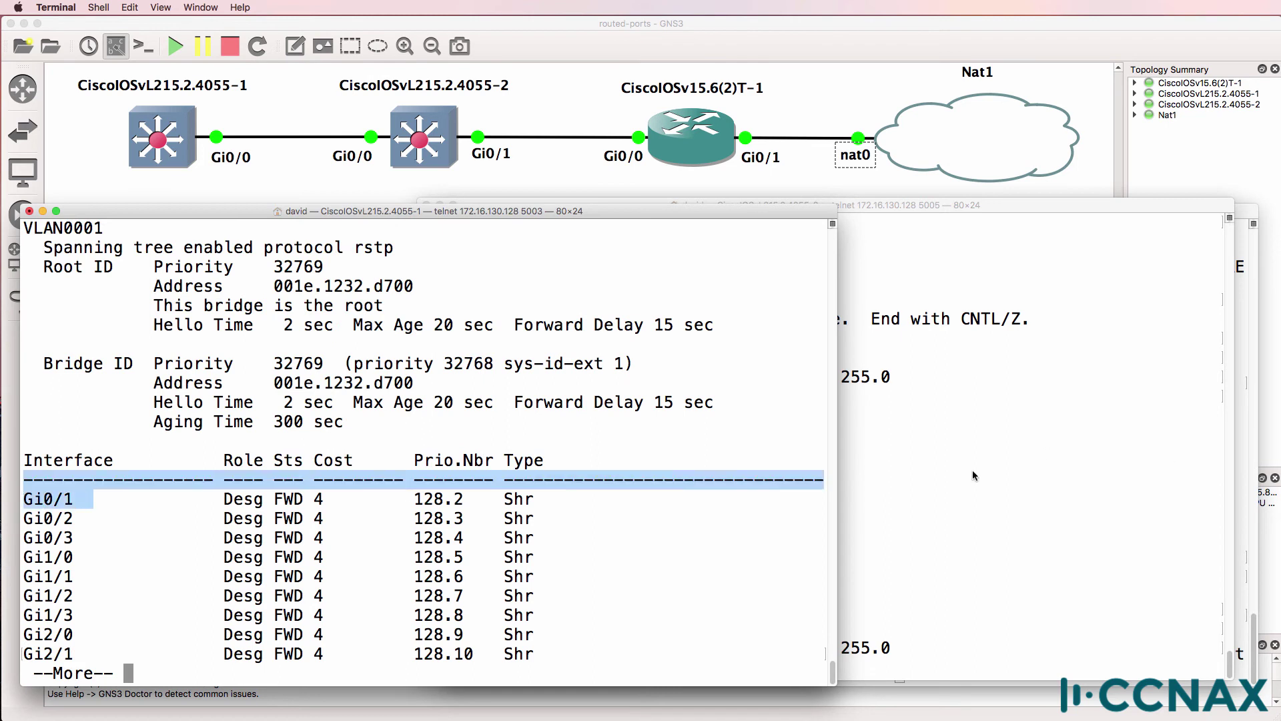
left_click(929, 470)
type("end")
key("Return")
type("show sp")
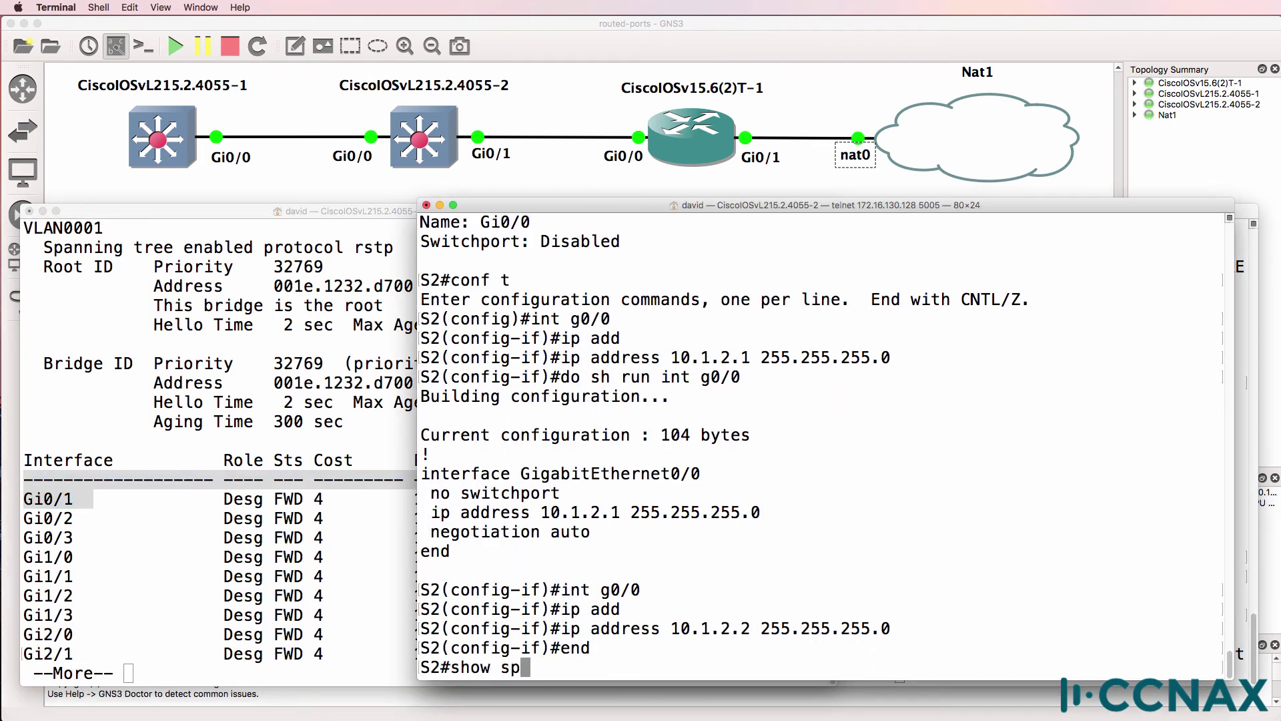
key("Tab")
key("Return")
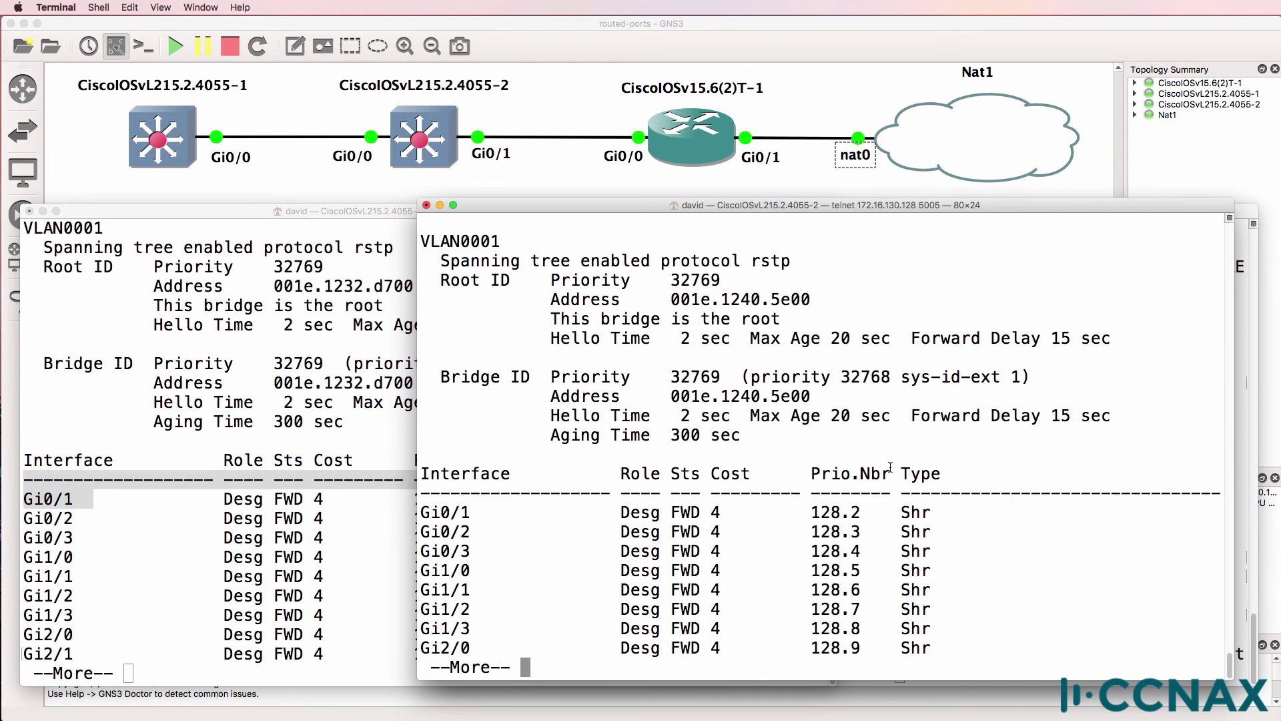
mouse_move(424, 512)
left_mouse_down()
mouse_move(915, 486)
mouse_move(997, 515)
mouse_move(943, 475)
mouse_move(409, 495)
left_mouse_up()
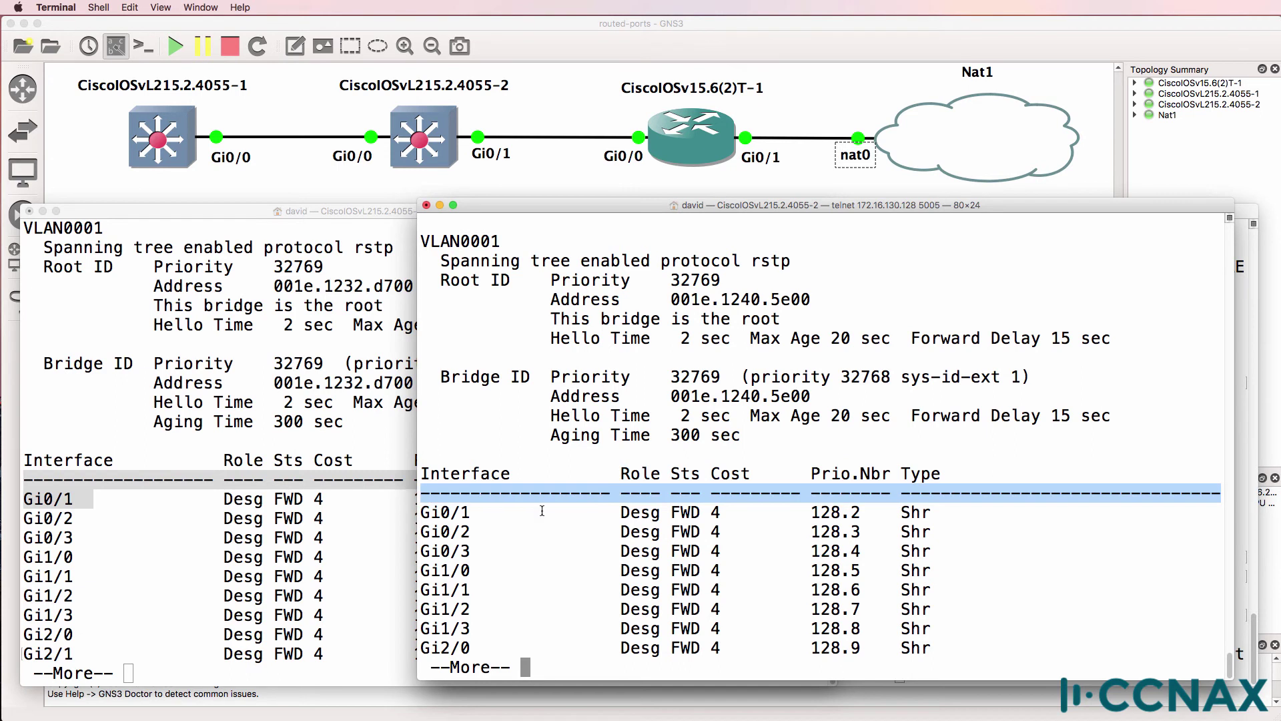
Display the running configuration of g0/0 on S2 and return the interface to Layer 2 with the switchport command, ending configuration mode
type("qsh run int g0/0")
key("Return")
type("conf t")
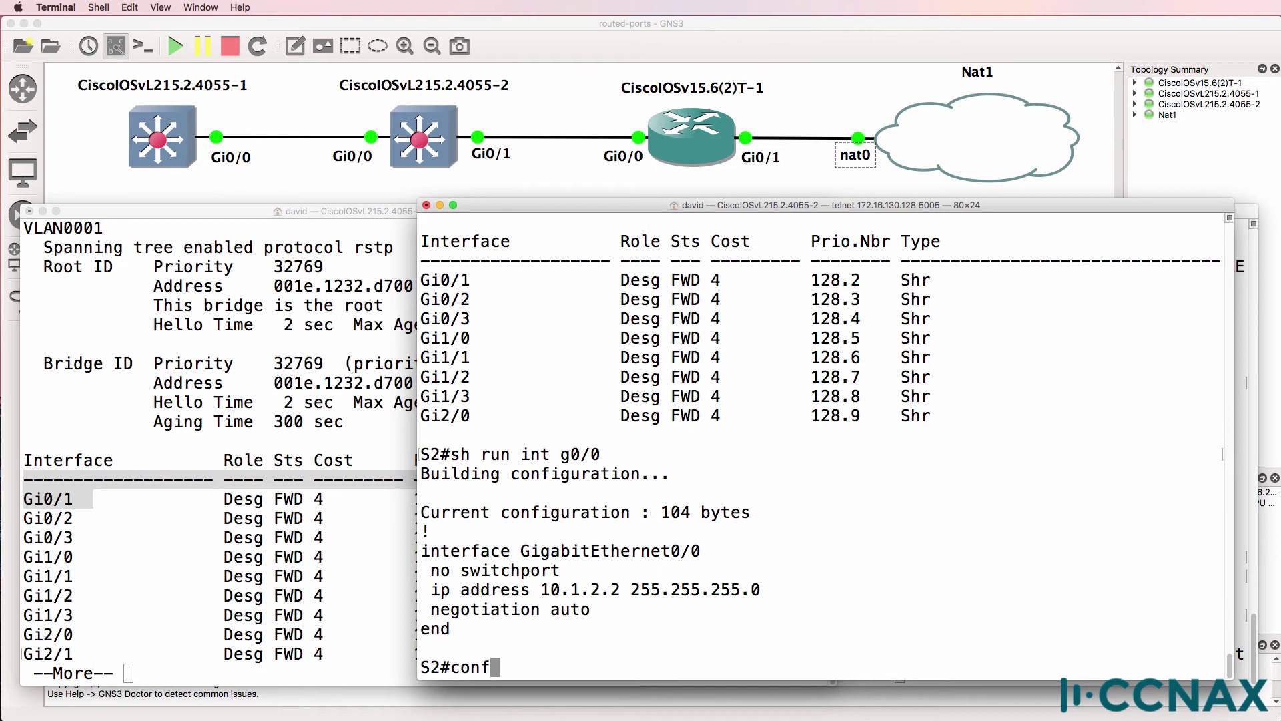
key("Return")
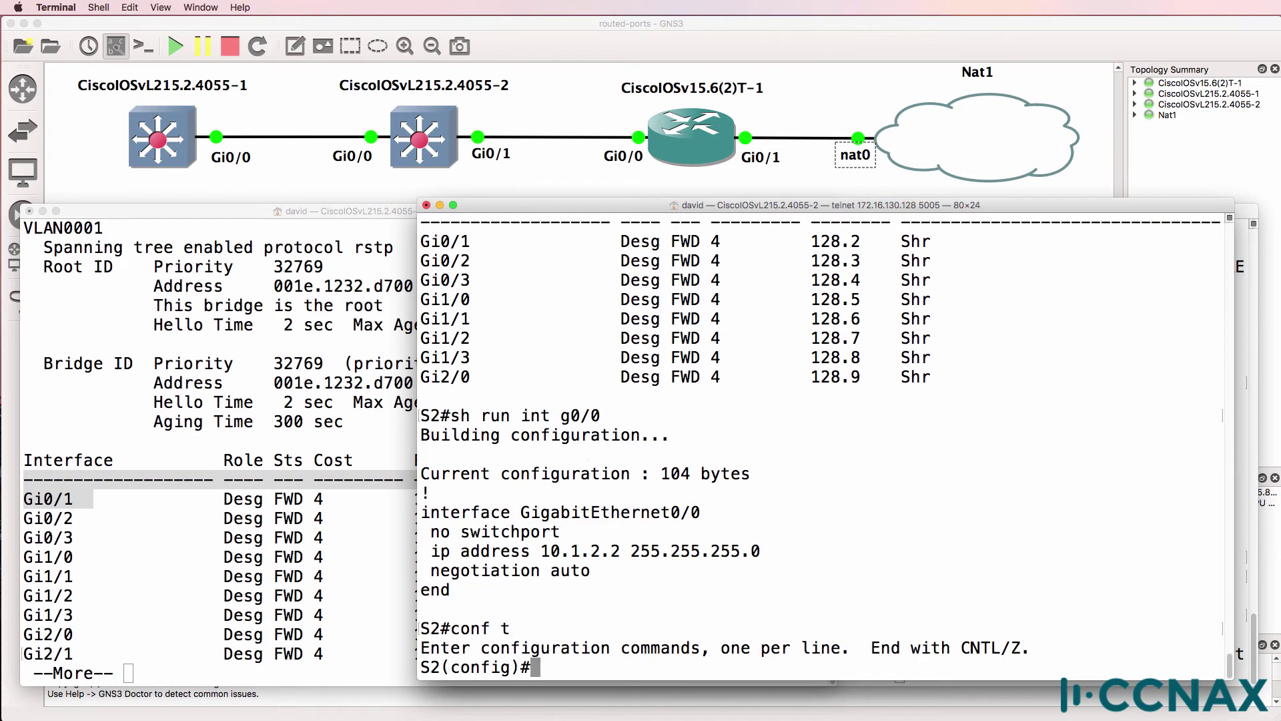
type("int g0/0")
key("Return")
type("no")
key("BackSpace")
key("BackSpace")
type("swi")
key("Tab")
key("Return")
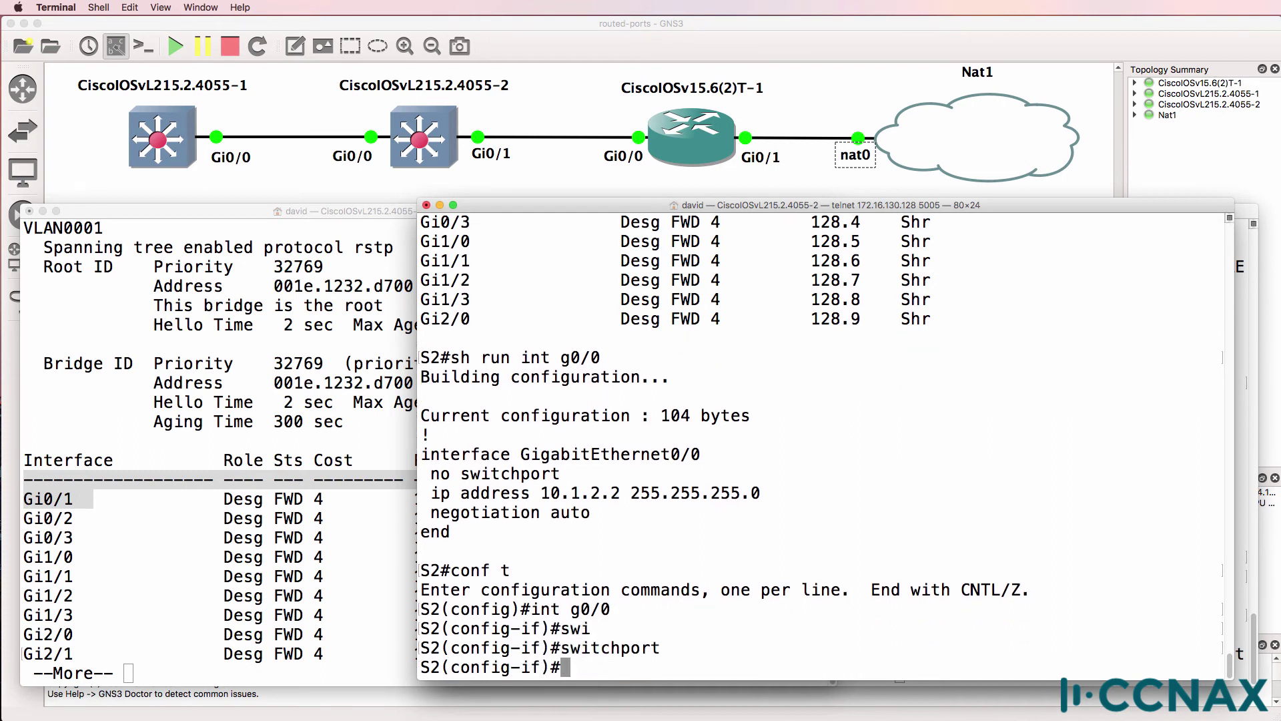
type("end")
key("Return")
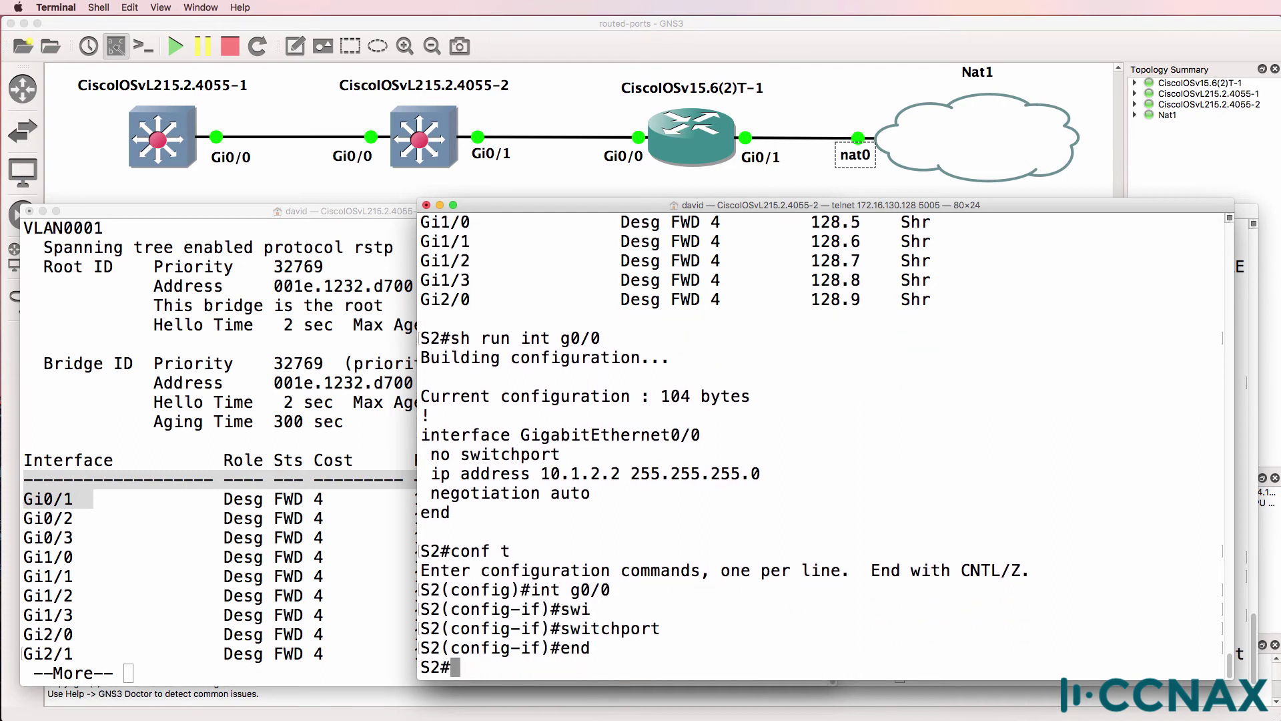
Display S2's running configuration for g0/0 and its spanning-tree output, and check the Gi0/0 entry
type("sh run in")
key("Tab")
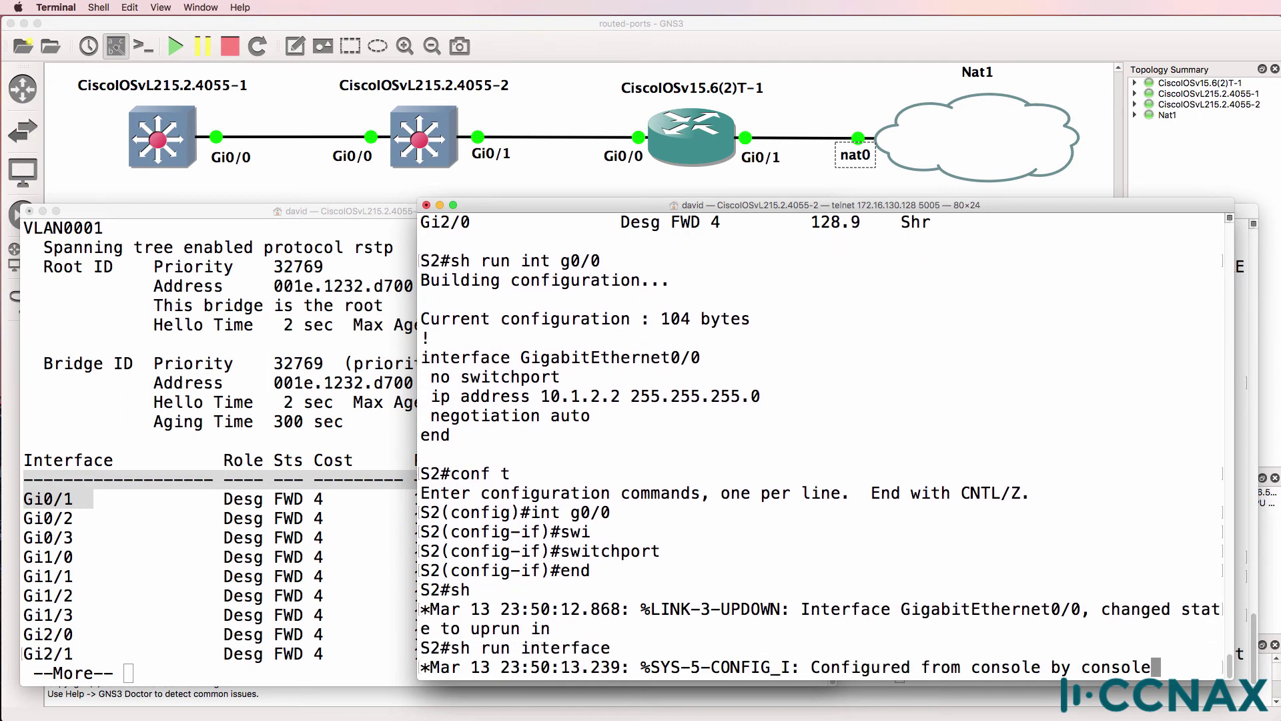
type("g0/0")
key("Return")
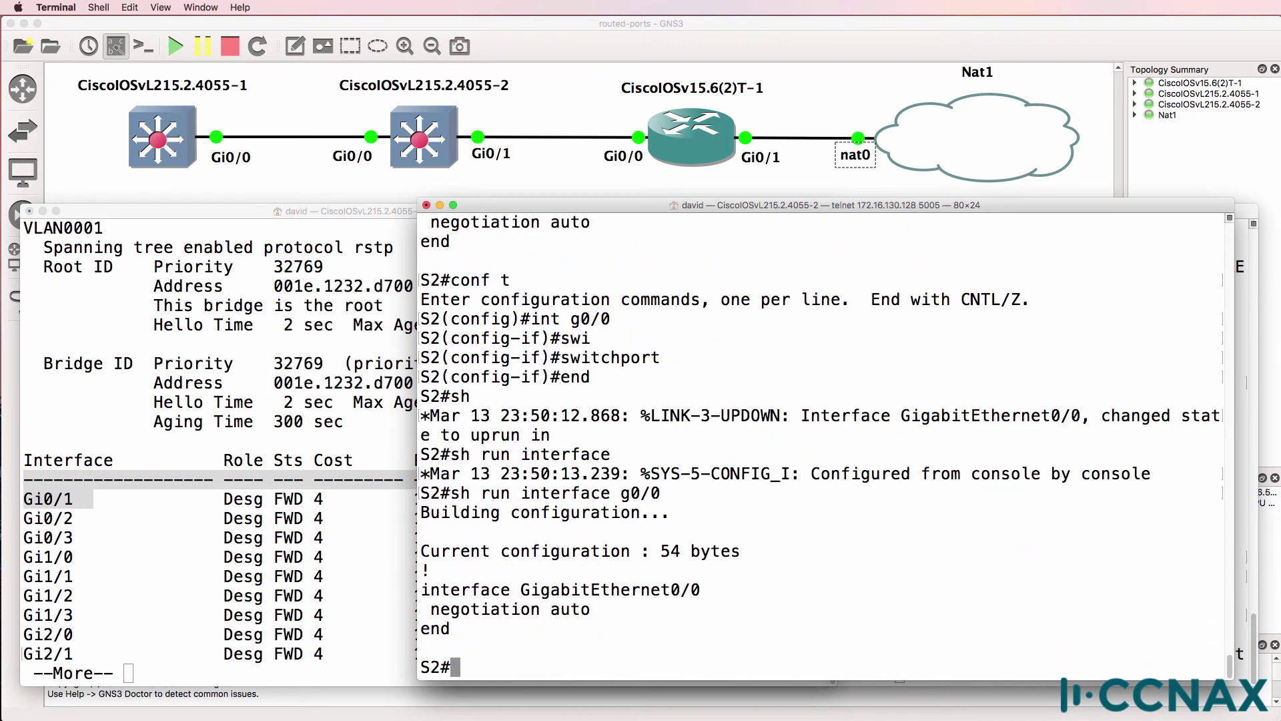
type("show sp")
key("Return")
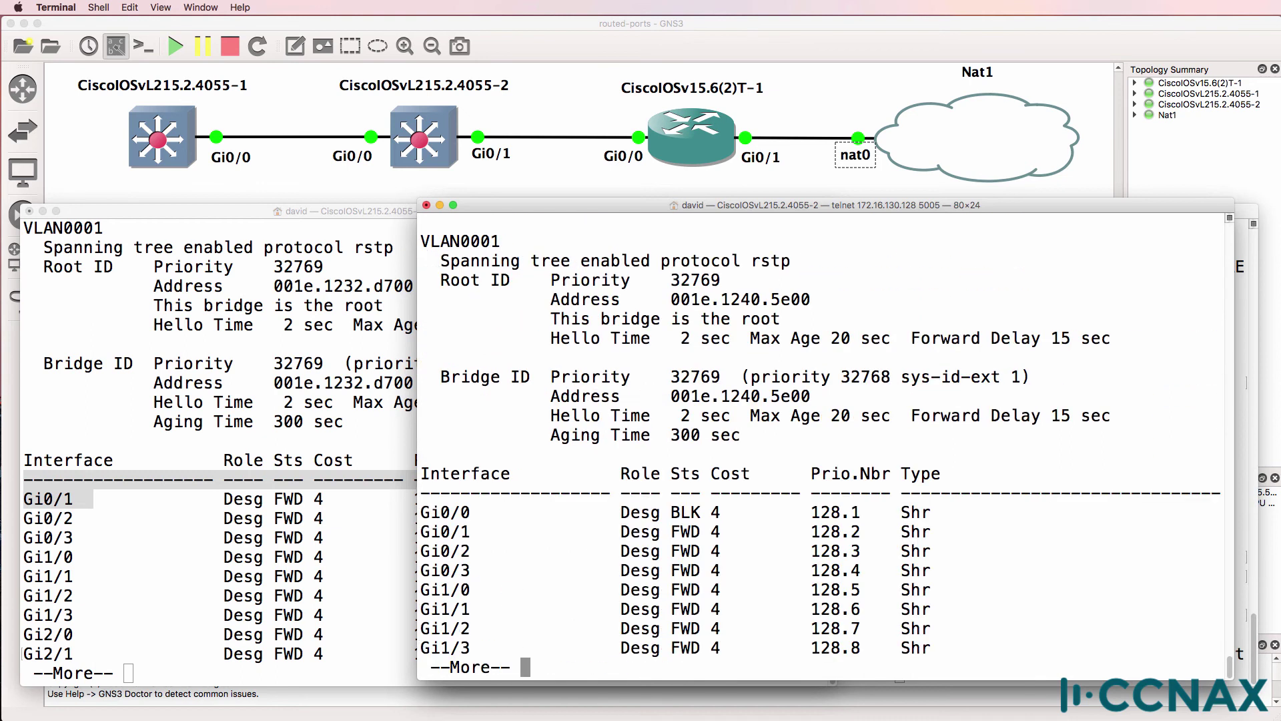
left_click_drag(513, 513, 422, 514)
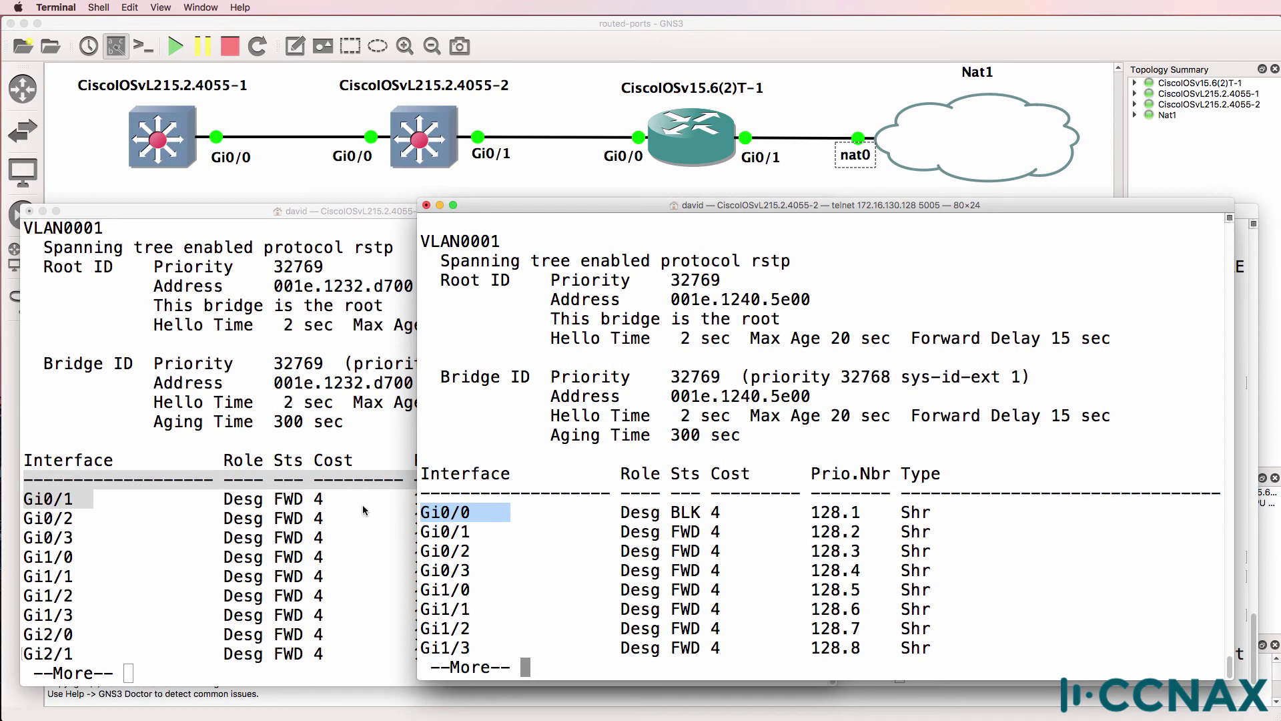
Quit the spanning-tree output on S2 and make interface g0/0 a routed port with no switchport
type("qconf t")
key("Return")
type("int ")
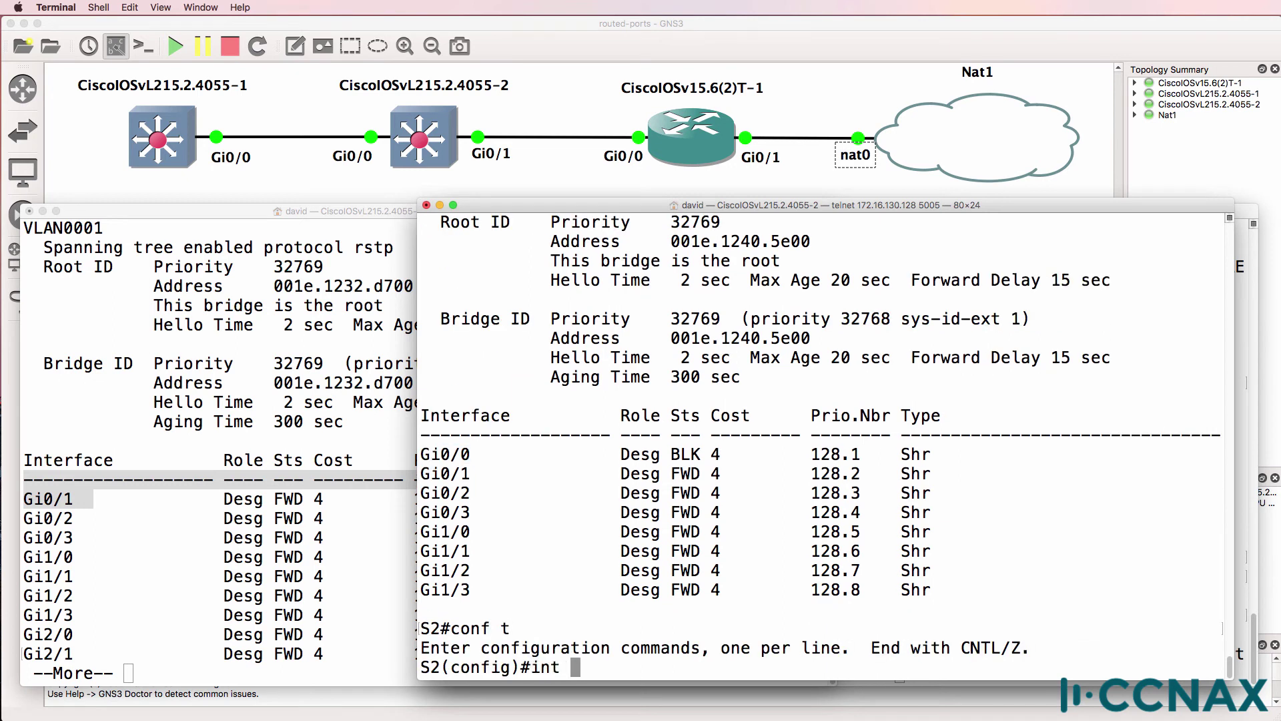
type("g0/0")
key("Return")
type("no sw")
key("Tab")
key("Return")
Assign IP address 10.1.2.2 255.255.255.0 to g0/0 on S2 and end configuration mode
type("ip ad")
key("Tab")
type("d")
key("Tab")
type("10.1.2.2 255.255.255.")
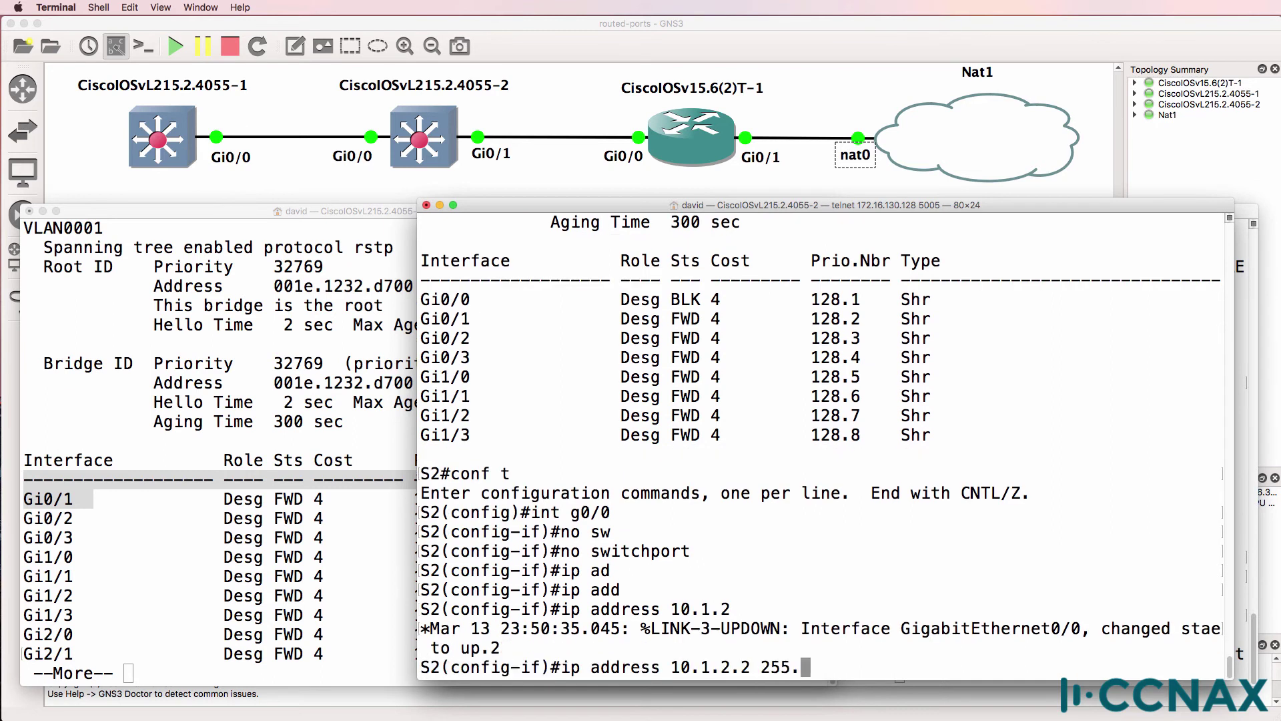
type("0")
key("Return")
type("end")
key("Return")
Show the spanning-tree interface list on S2 and ping S1 at 10.1.2.1
type("show sp")
key("Tab")
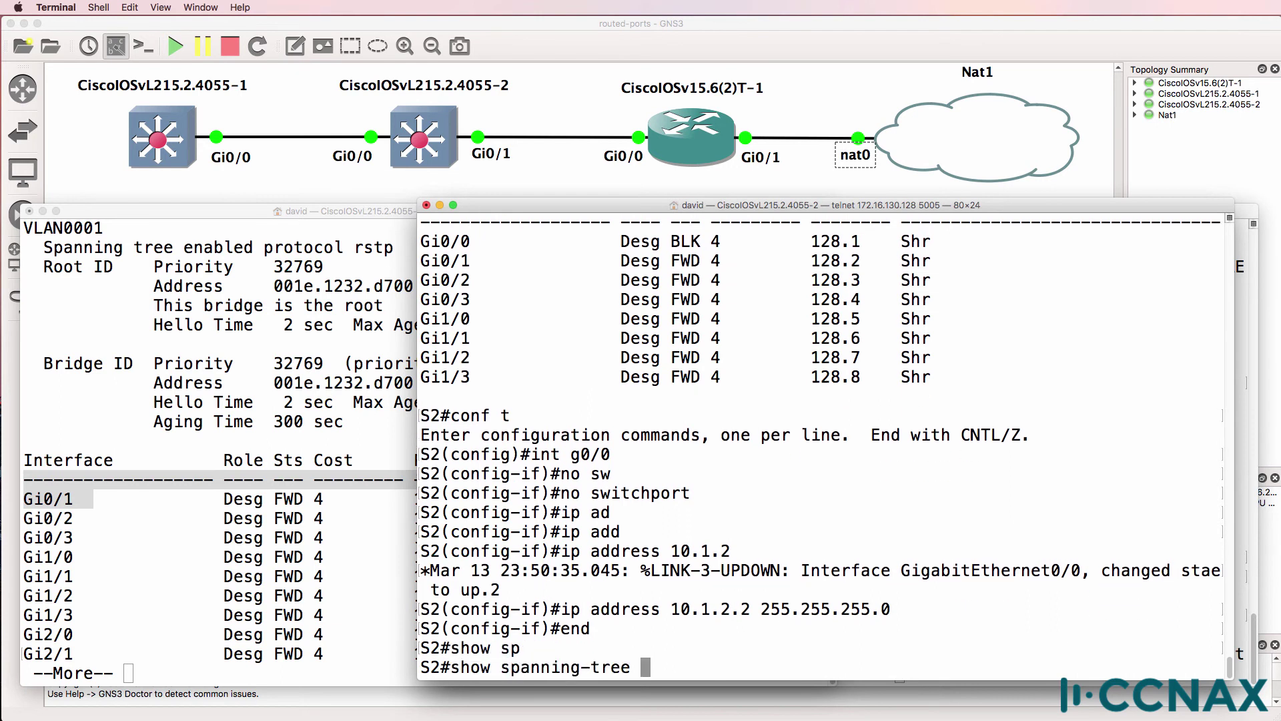
key("Return")
key("q")
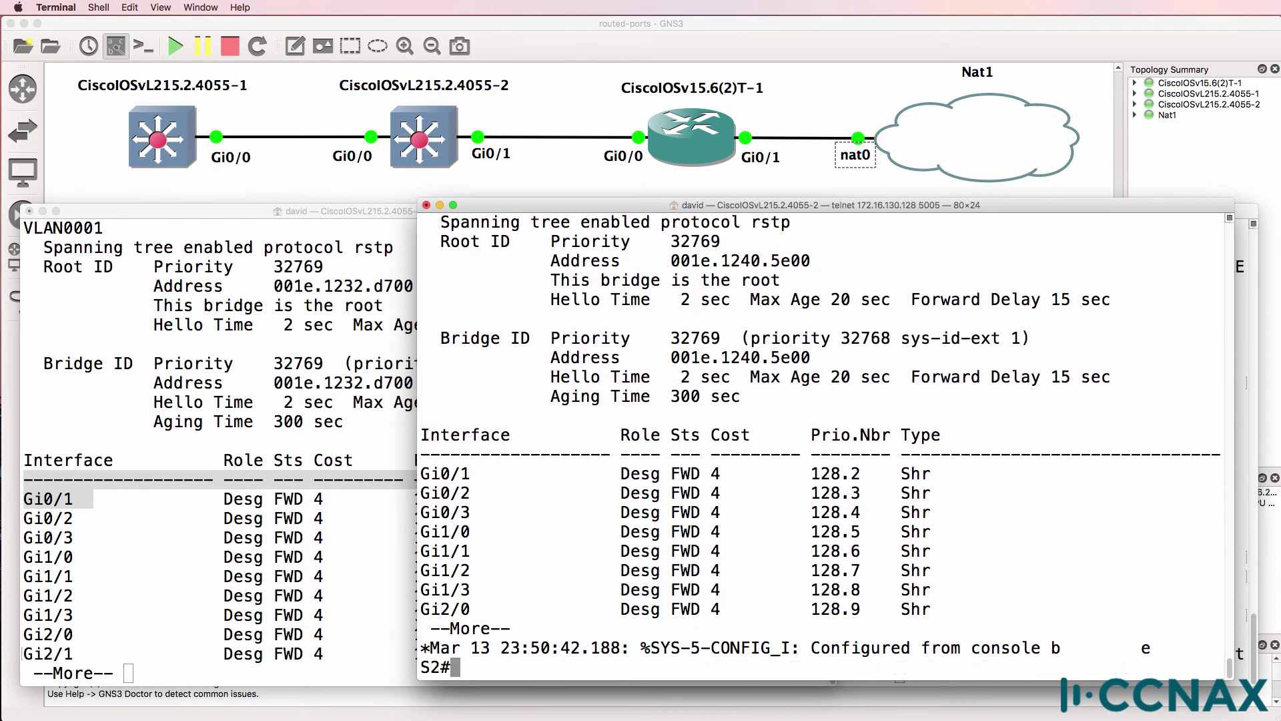
type("ping 10.1.2.1")
key("Return")
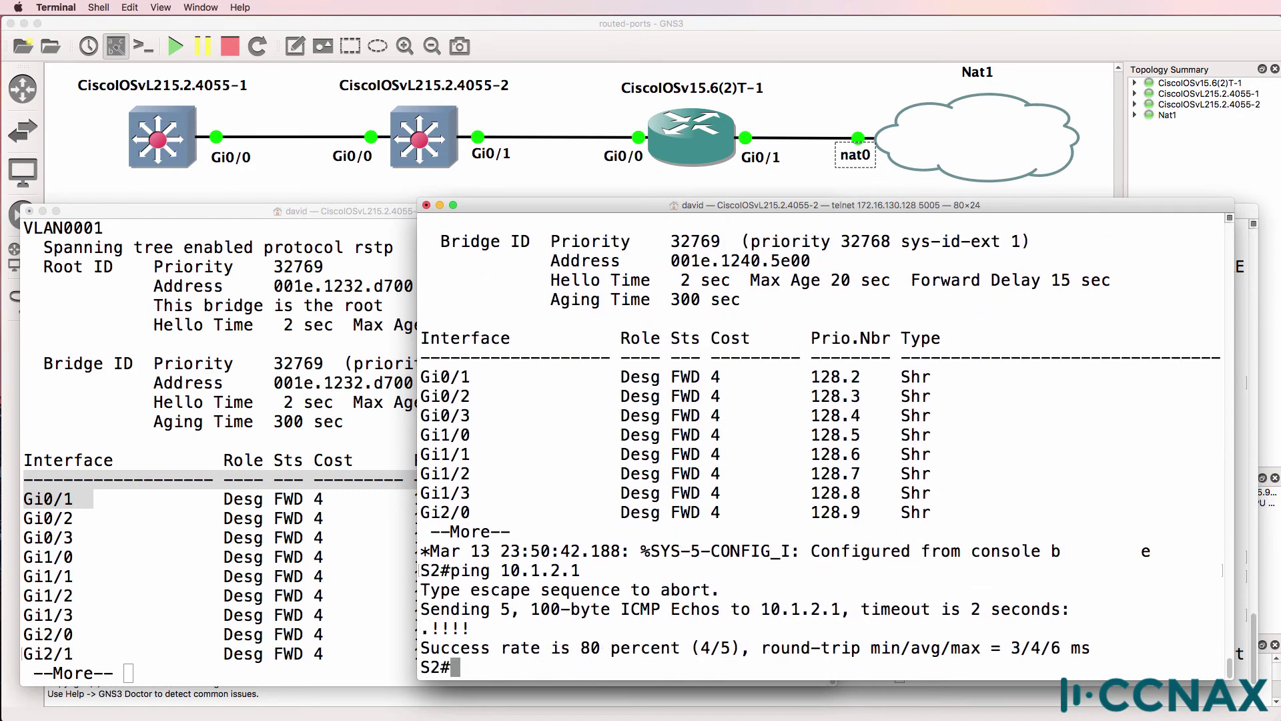
Run sho ip int brief on S2 and examine the GigabitEthernet0/0, GigabitEthernet0/1 and Vlan1 entries
type("sho ip int brief")
key("Return")
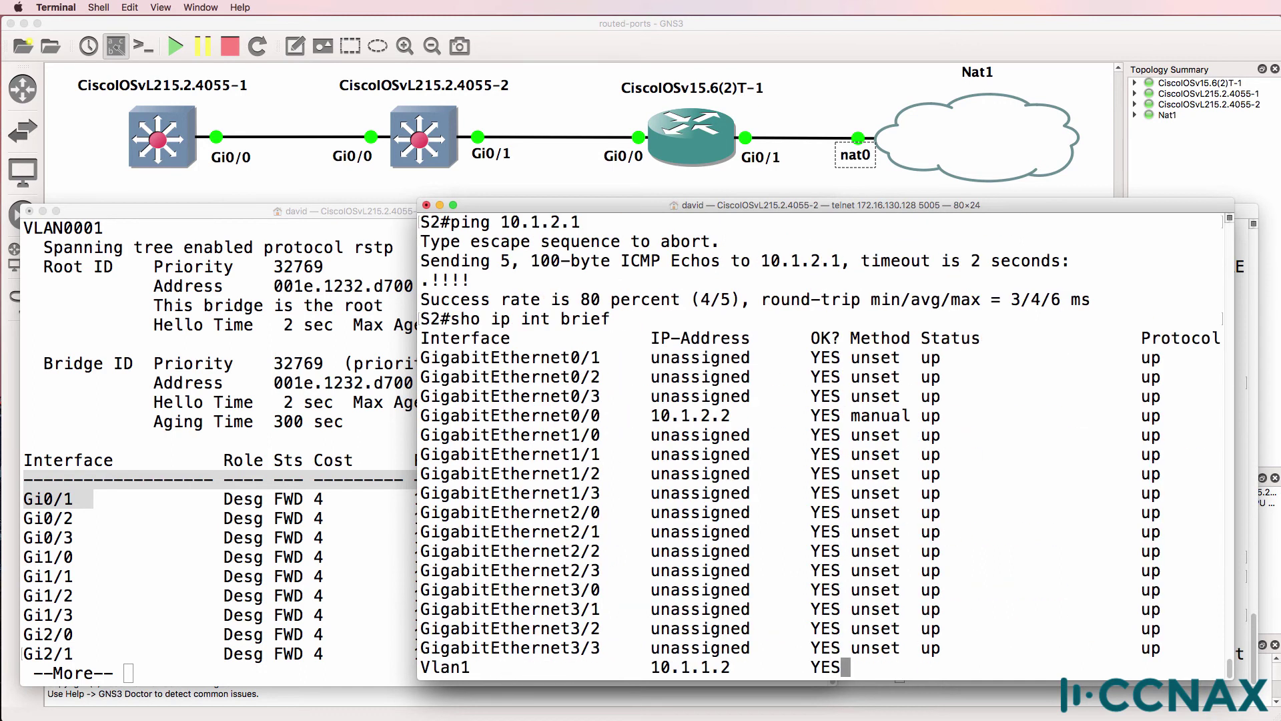
left_click_drag(737, 401, 410, 398)
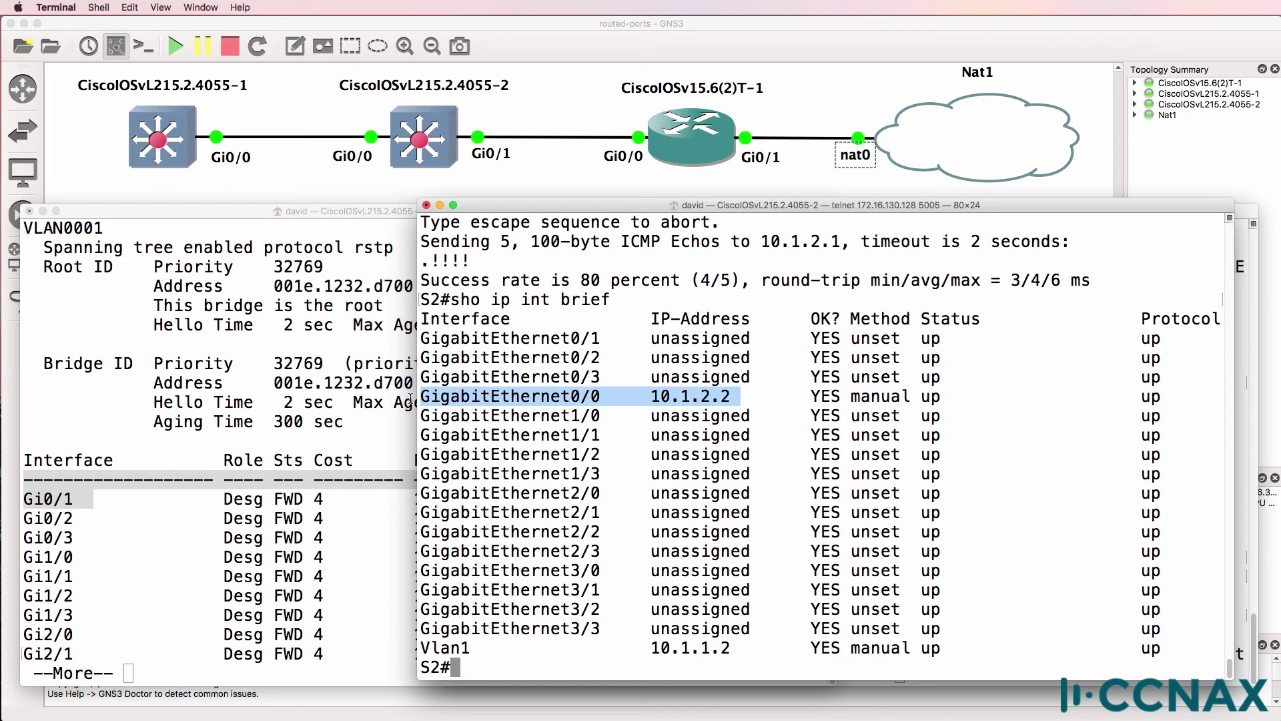
left_click_drag(422, 339, 636, 330)
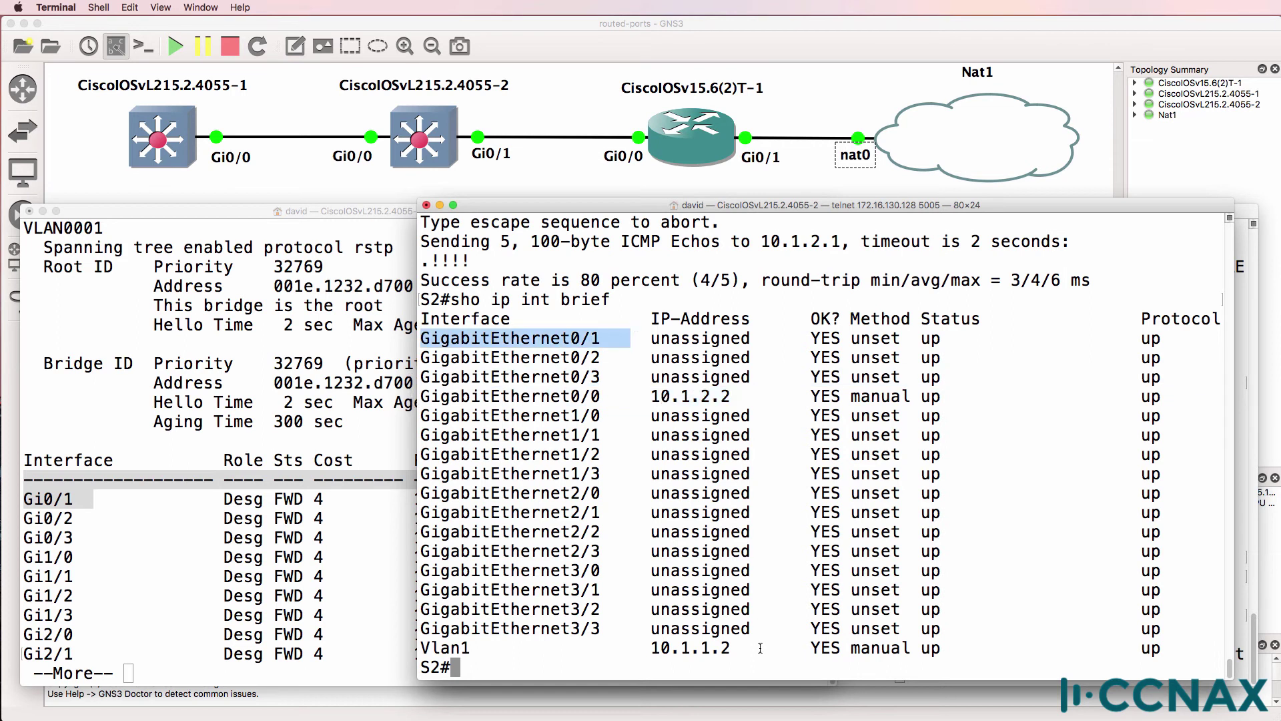
left_click_drag(758, 651, 417, 648)
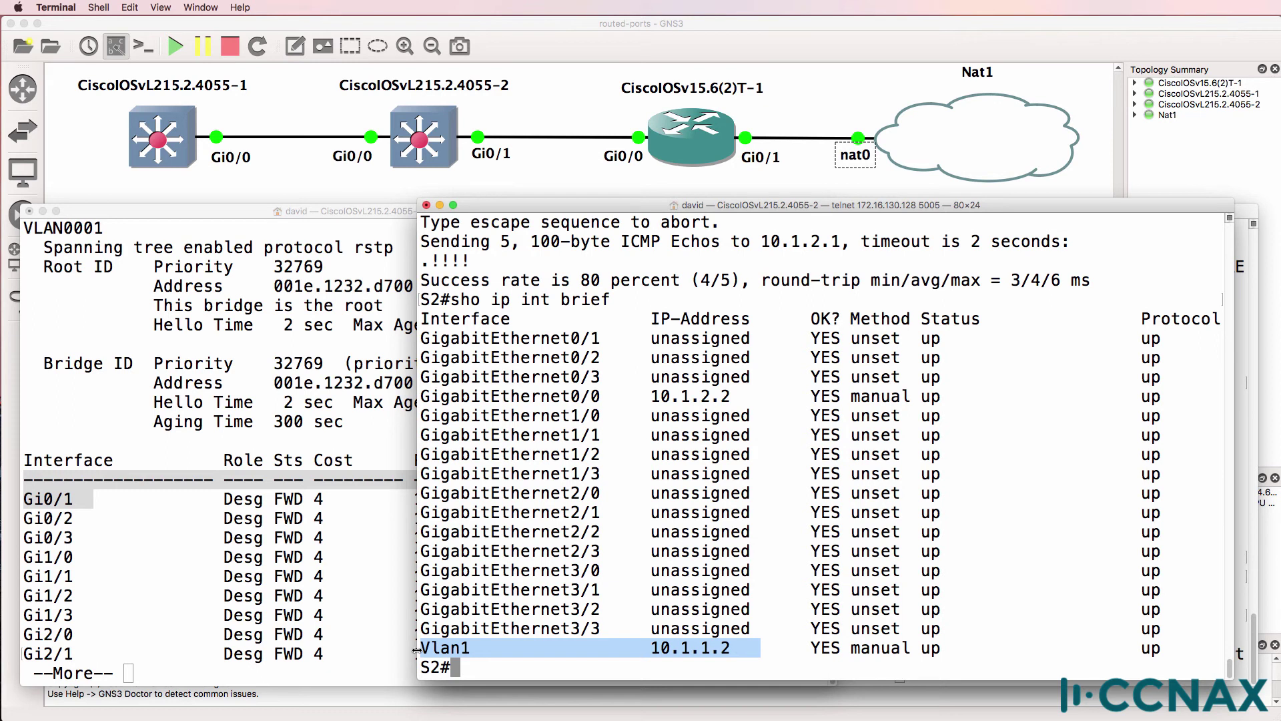
left_click(417, 649)
Display S2's VLAN summary and check VLAN 1's ports against the GigabitEthernet0/1 and Vlan1 entries in the IP interface summary
type("show vlan brie")
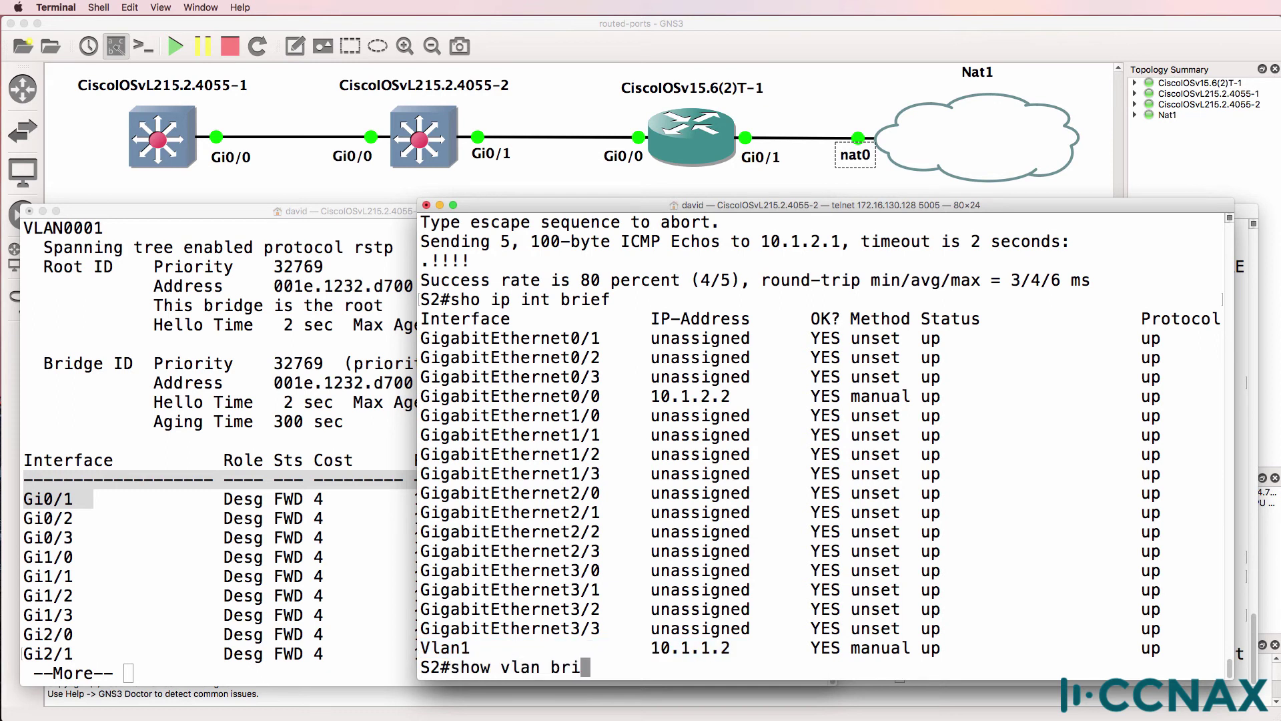
key("Return")
left_click_drag(897, 512, 1095, 562)
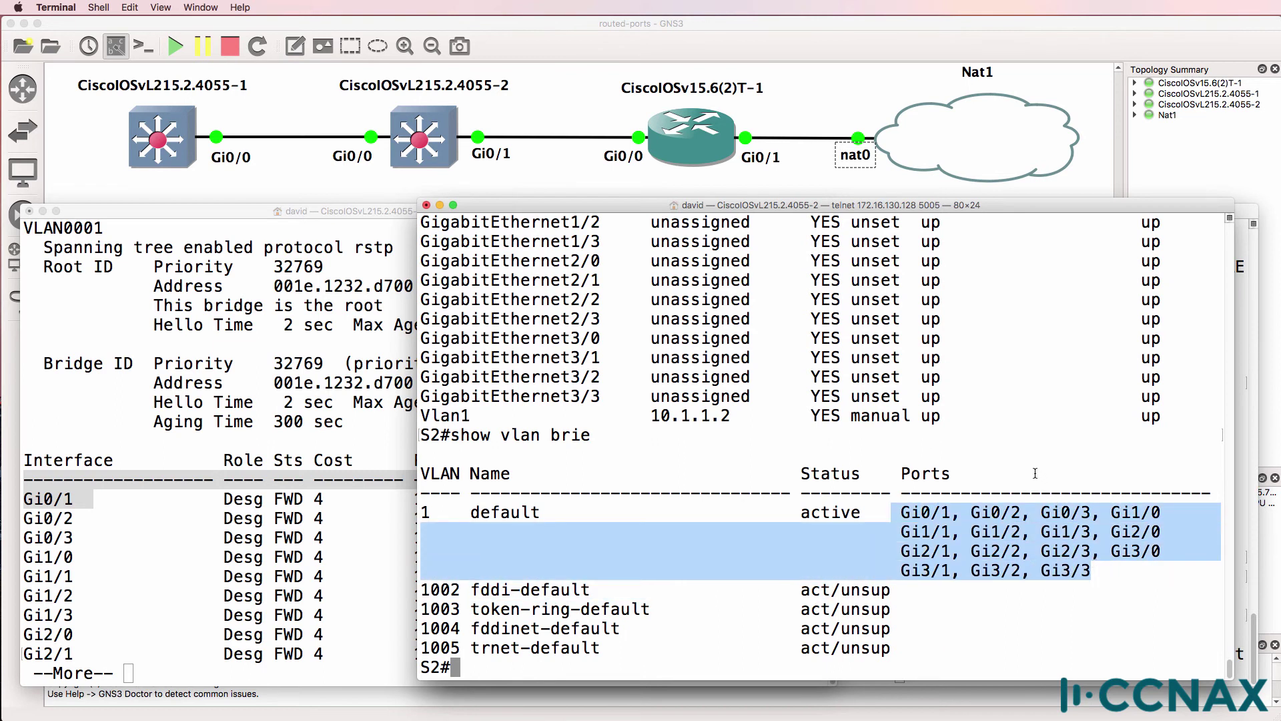
scroll(1036, 474, "up", 1)
left_click_drag(893, 532, 963, 531)
scroll(961, 531, "down", 1)
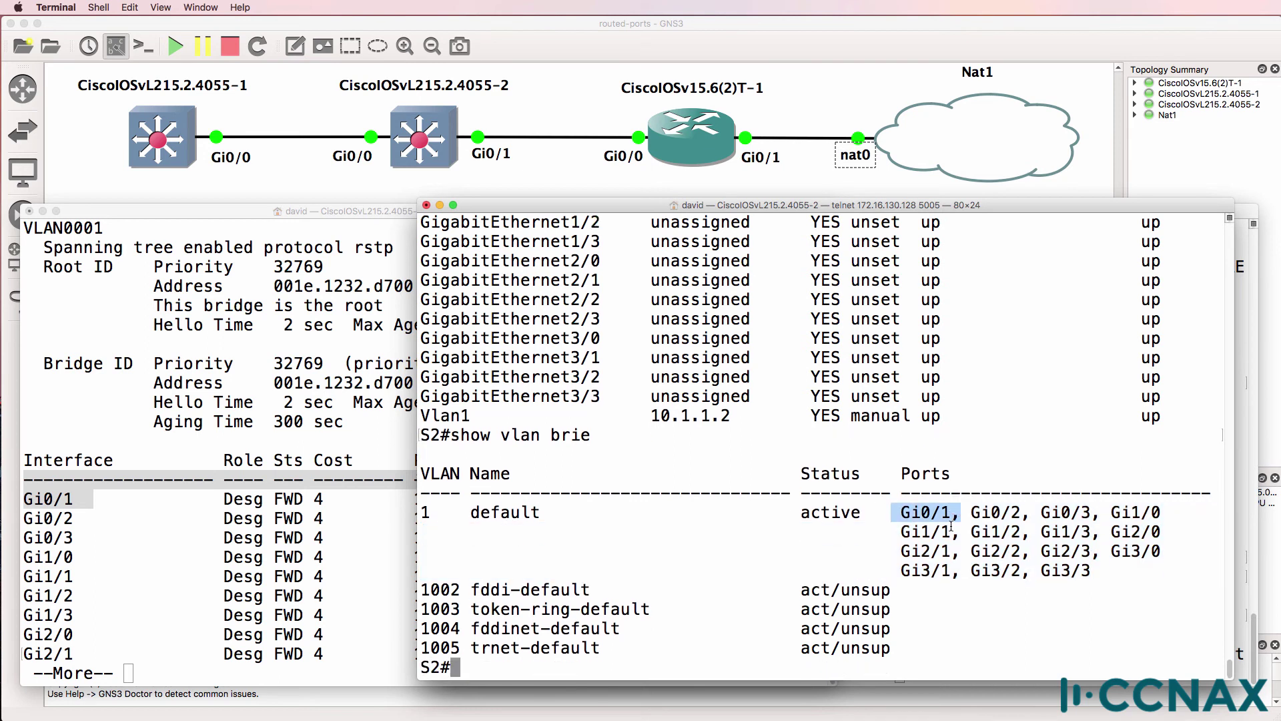
scroll(704, 338, "up", 9)
left_click_drag(604, 279, 329, 275)
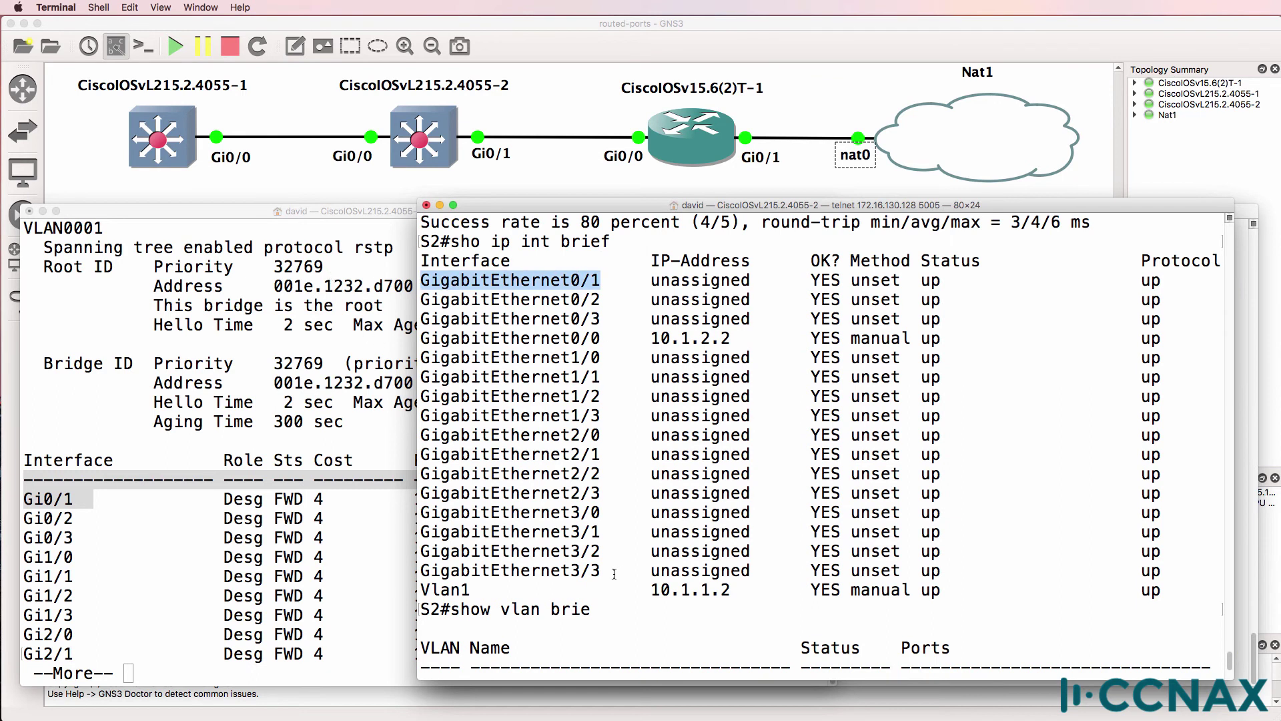
left_click_drag(481, 589, 410, 590)
left_click_drag(629, 584, 765, 590)
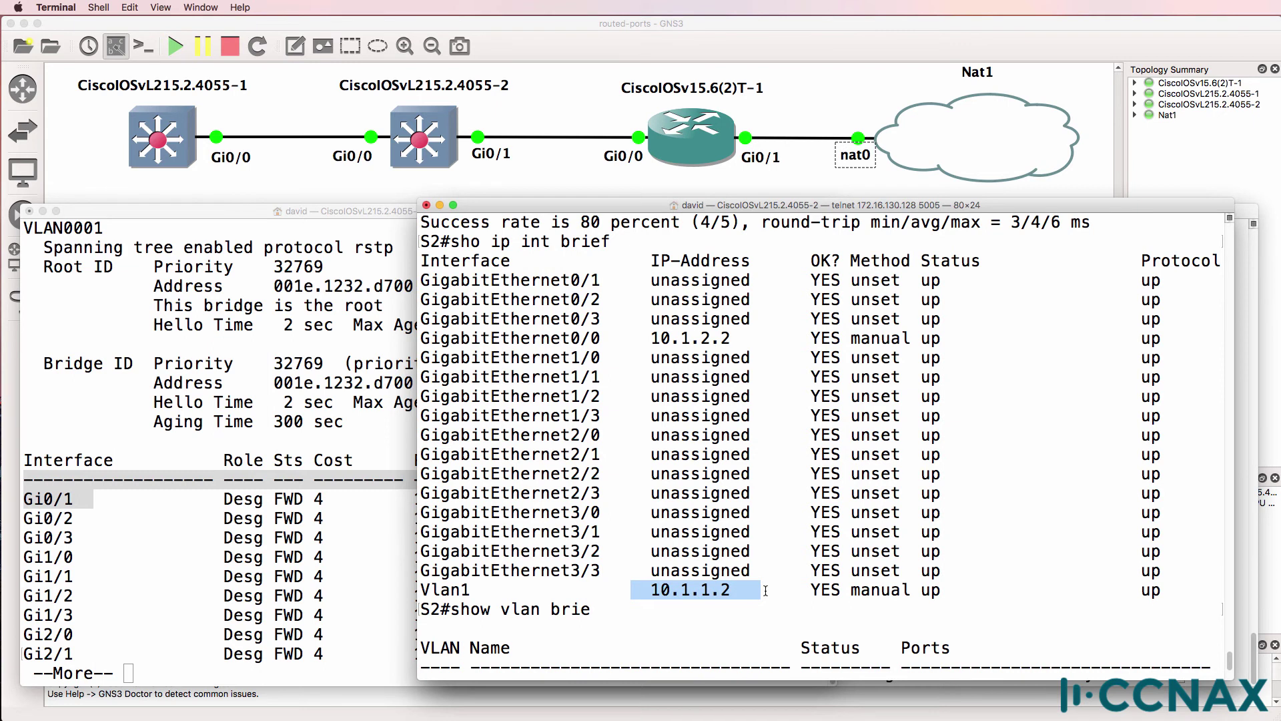
Enter configuration mode on S2 and convert interface g0/1 to a routed port with no switchport
key("Return")
type("conf t")
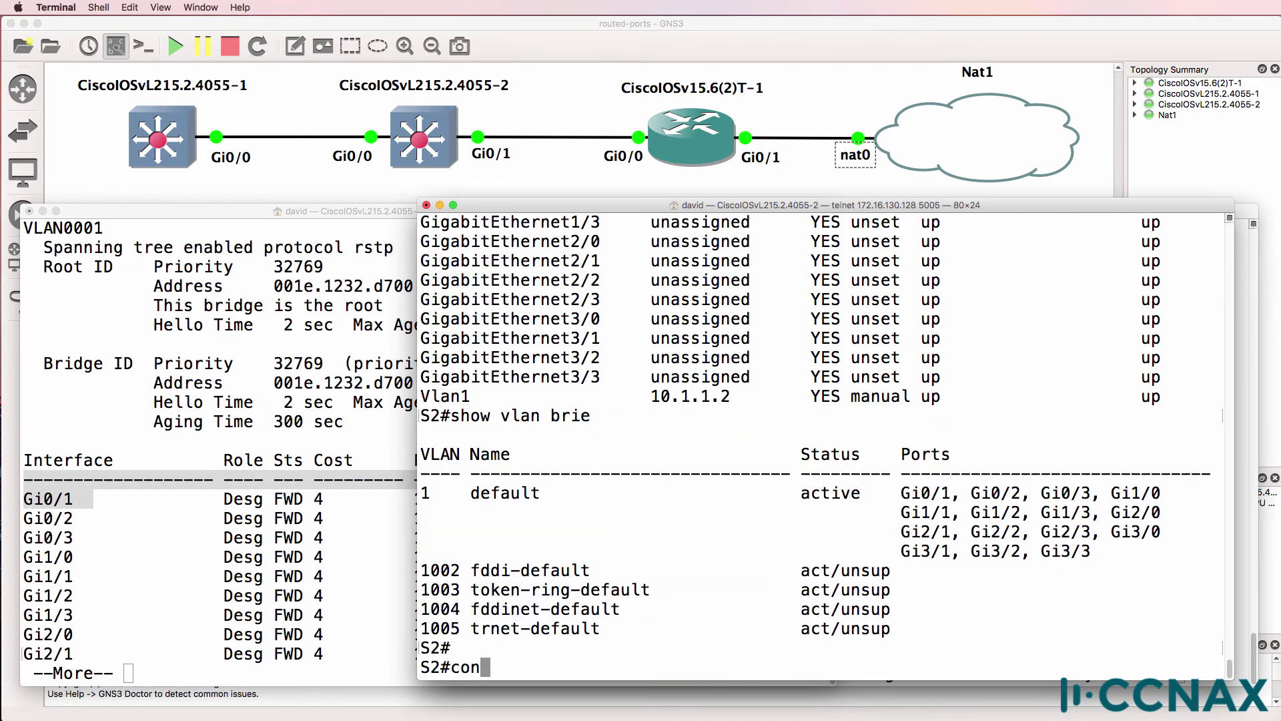
key("Return")
type("int g0/1")
key("Return")
type("no sw")
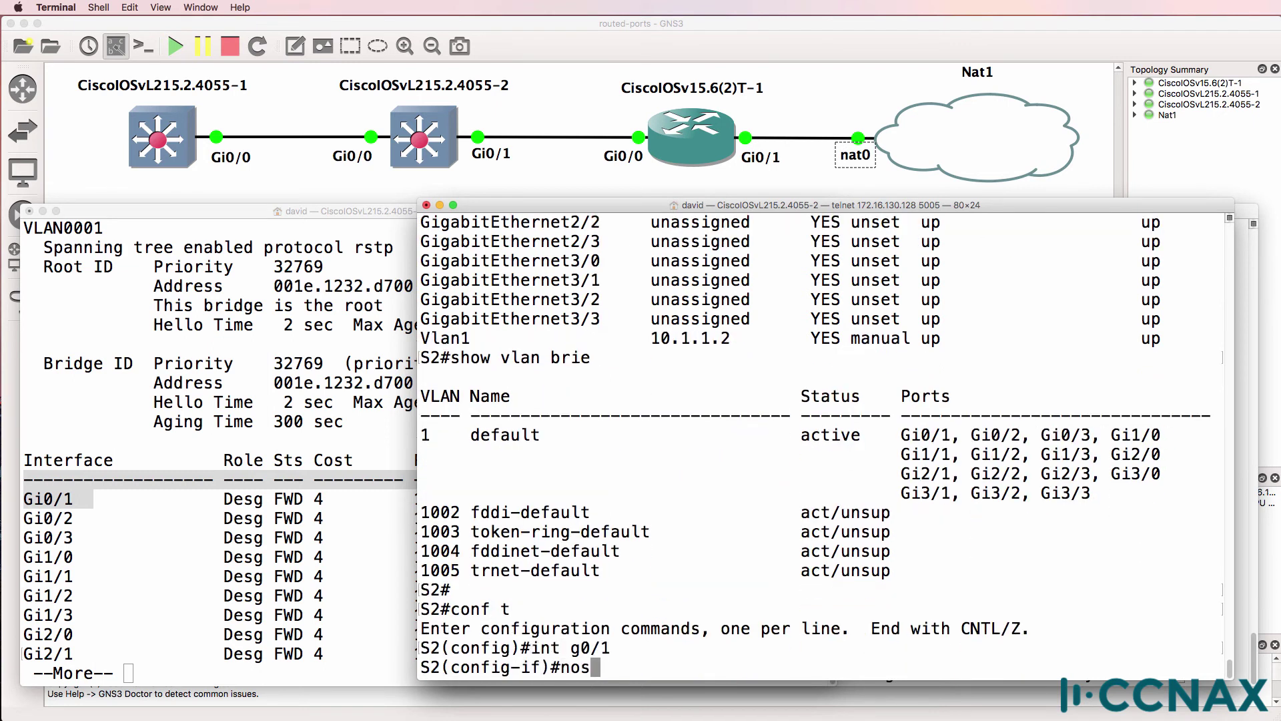
key("Tab")
key("Return")
Assign IP address 10.1.3.1 255.255.255.0 to interface g0/1 on S2
type("ip ad")
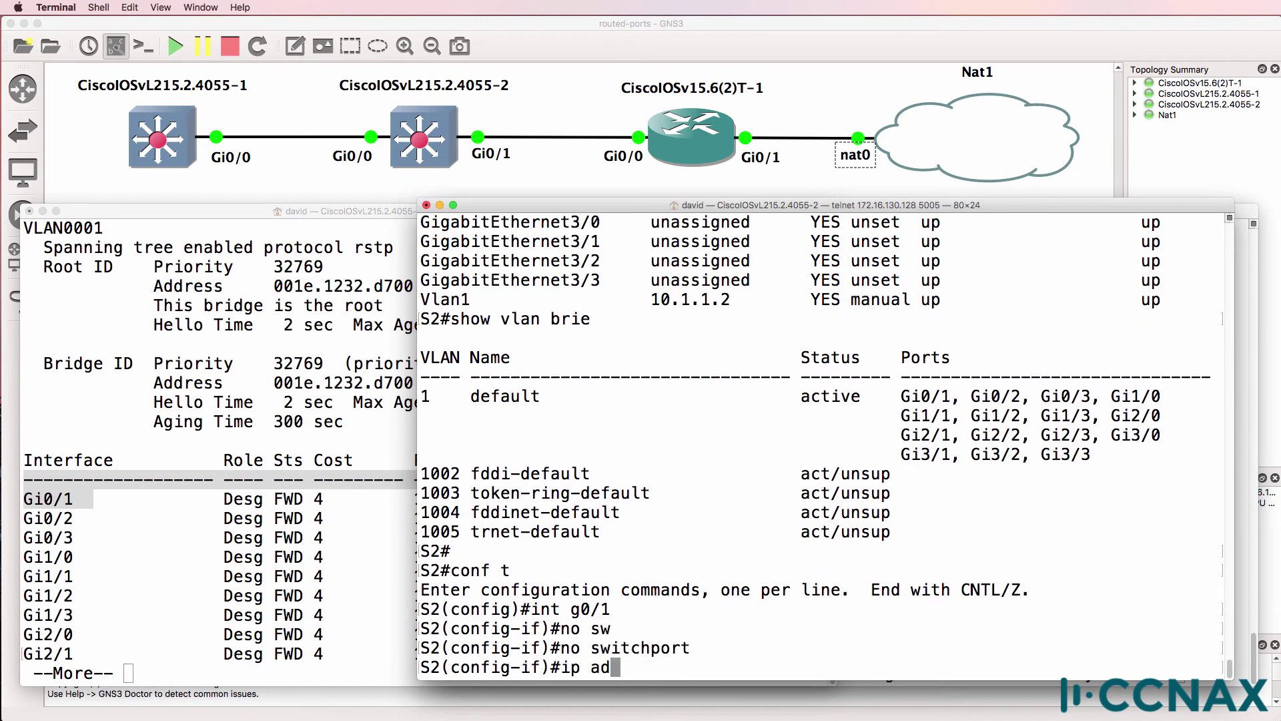
key("Tab")
type("d")
key("Tab")
type("10.1.3")
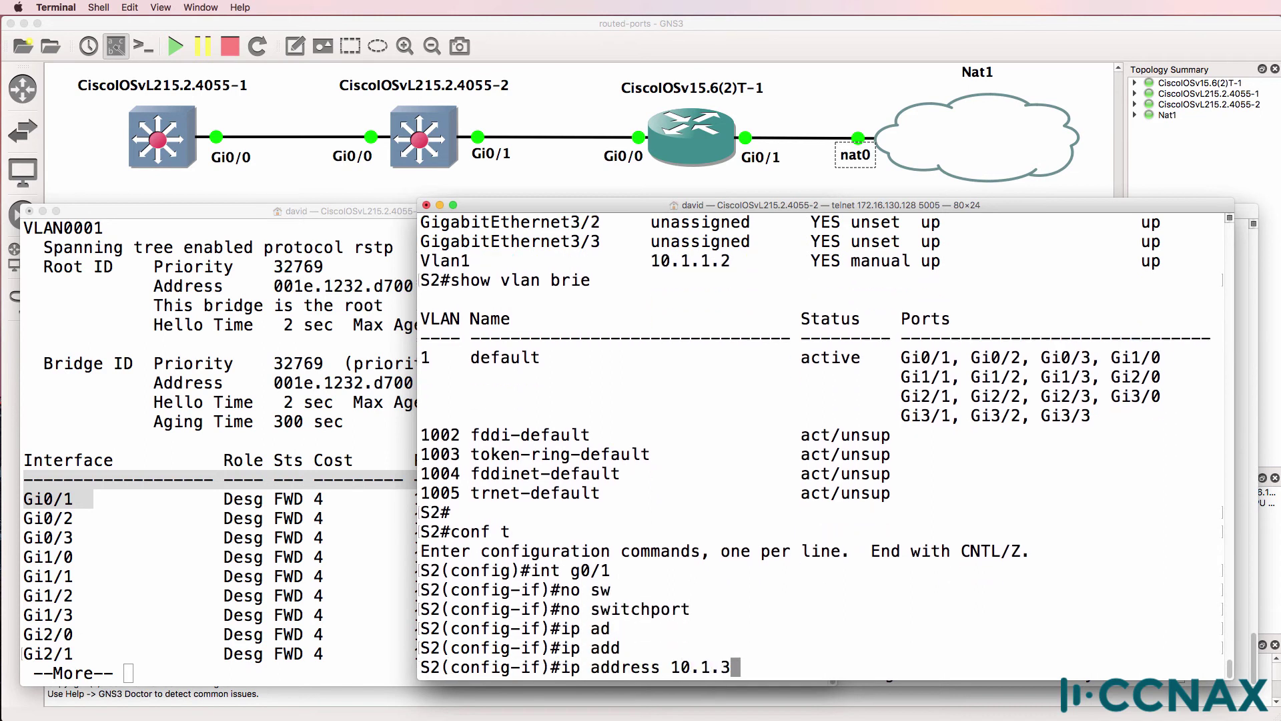
type(".1 255.255")
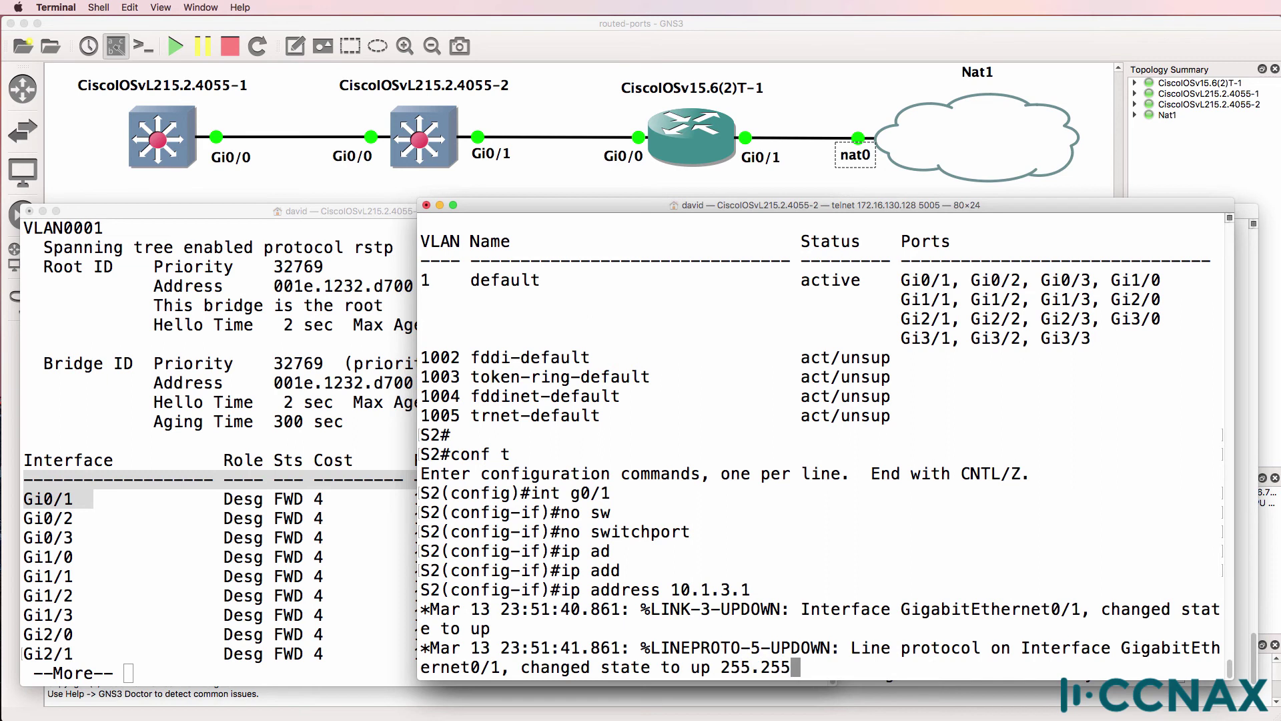
type(".255.0")
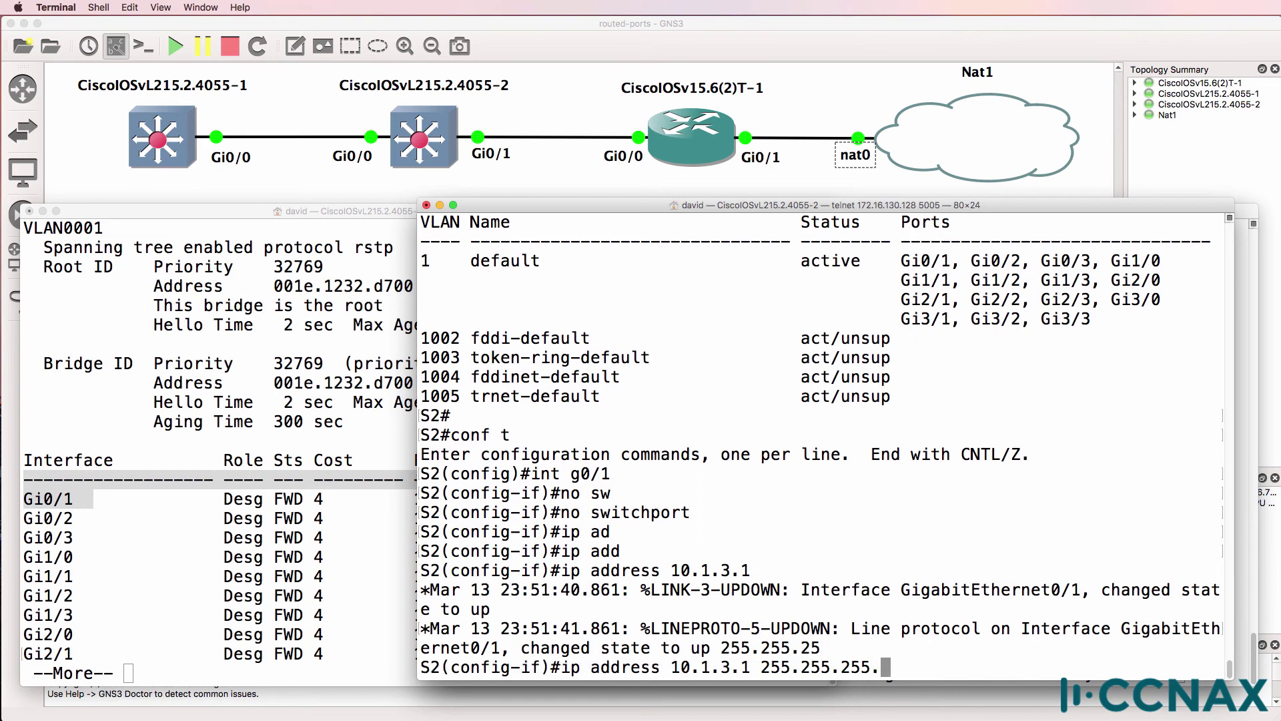
key("Return")
Enable g0/1 on S2 with no shut and end configuration mode
type("eno")
key("BackSpace")
key("BackSpace")
key("BackSpace")
type("no shut")
key("Return")
type("end")
key("Return")
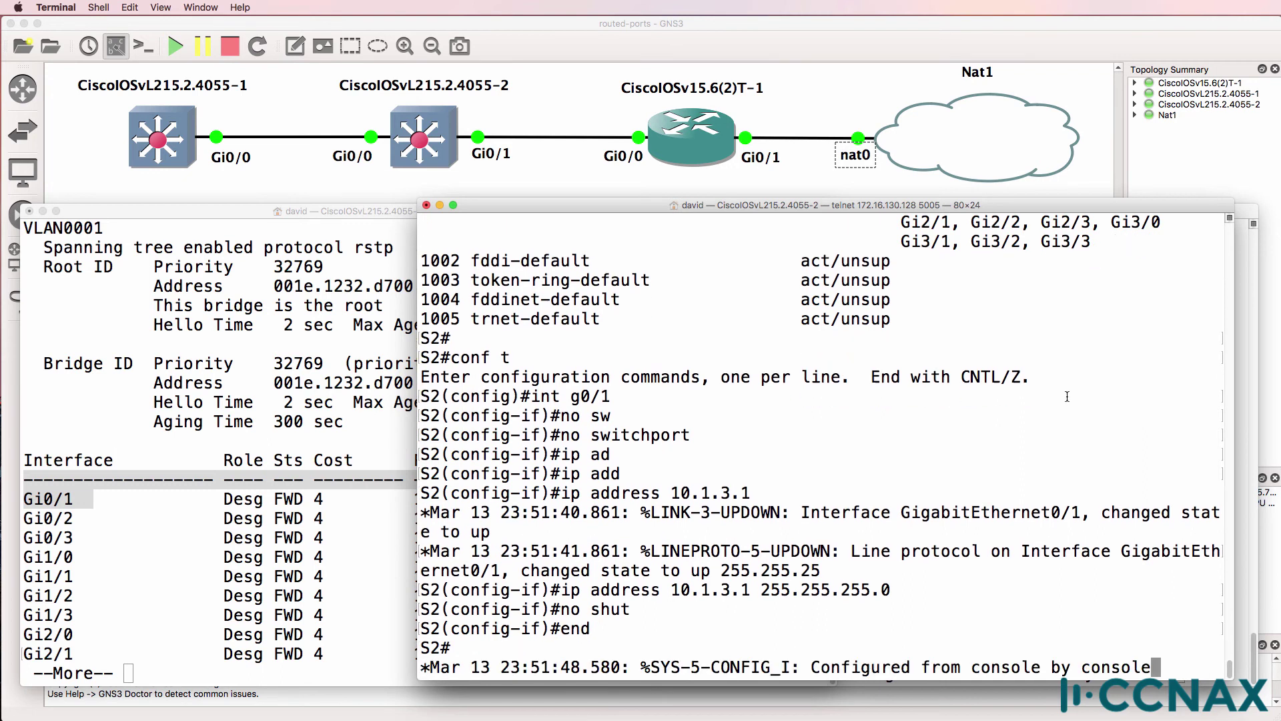
Move the S2 console aside to uncover the console behind it, then display g0/1's running configuration and check its IP address line
left_click_drag(951, 204, 651, 211)
key("Return")
type("sh run int g0/1")
key("Return")
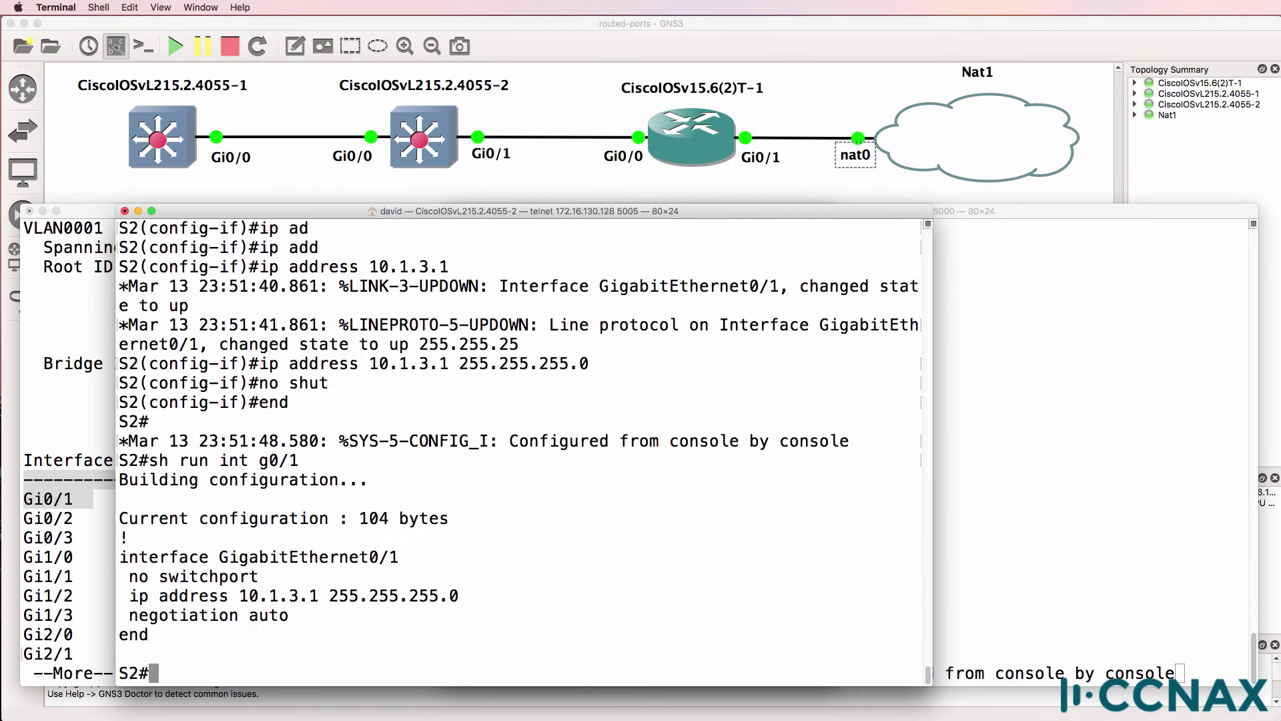
left_click_drag(455, 599, 25, 599)
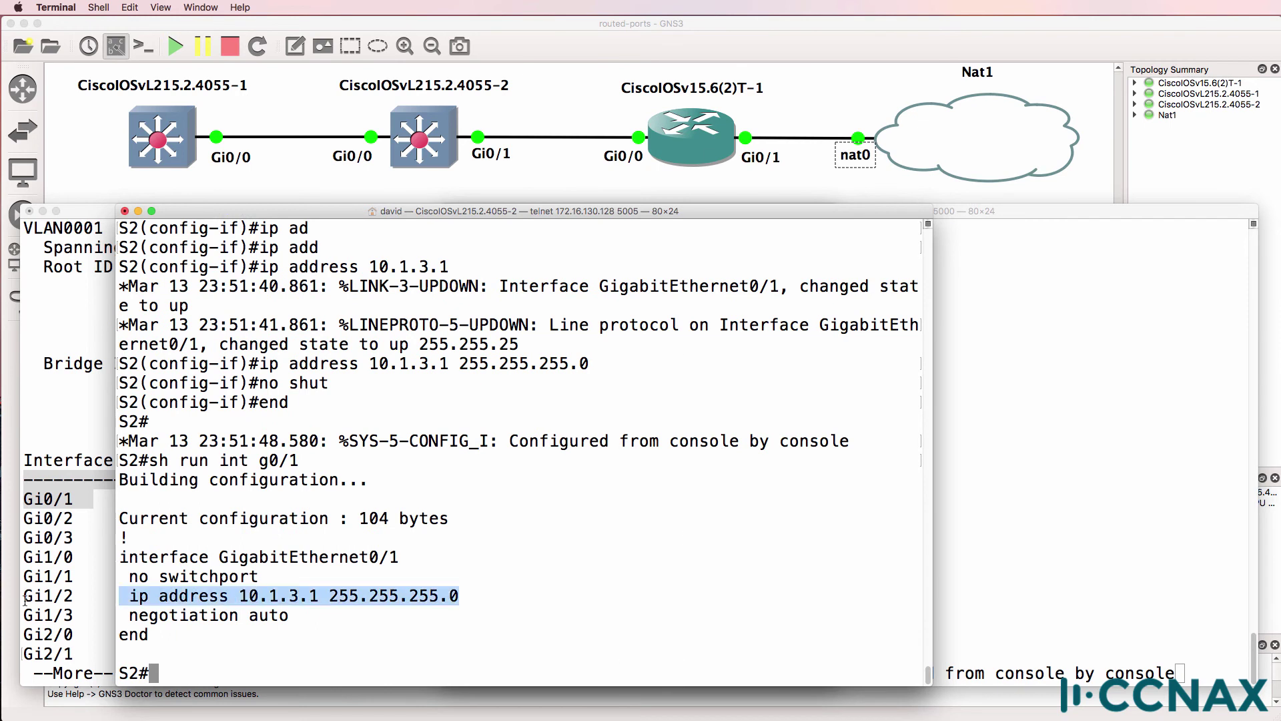
Enter configuration mode on router R1 and enable interface g0/0 with no shut
left_click(1013, 490)
key("Return")
type("en")
key("Return")
type("conf t")
key("Return")
type("int g0/0")
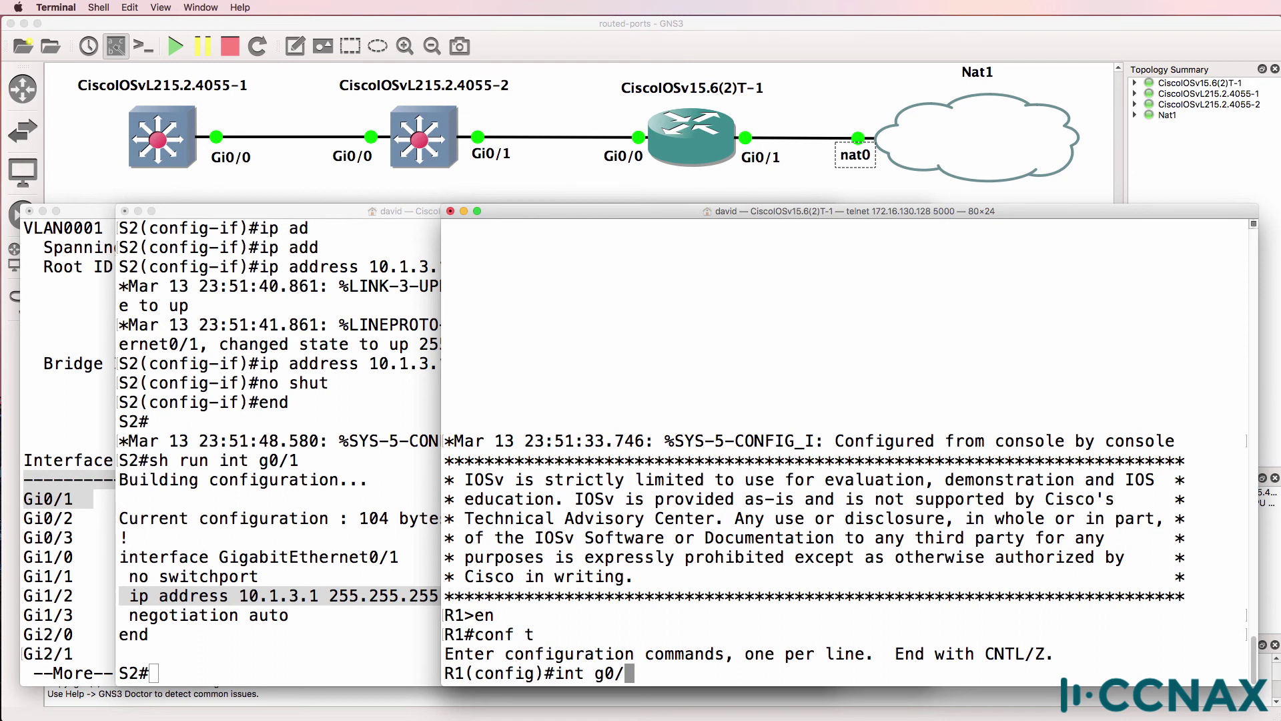
key("Return")
type("no shut")
key("Return")
Assign IP address 10.1.3.2 255.255.255.0 to g0/0 on R1 and end configuration mode
type("ip address 10.1.3.2 255.255.255.")
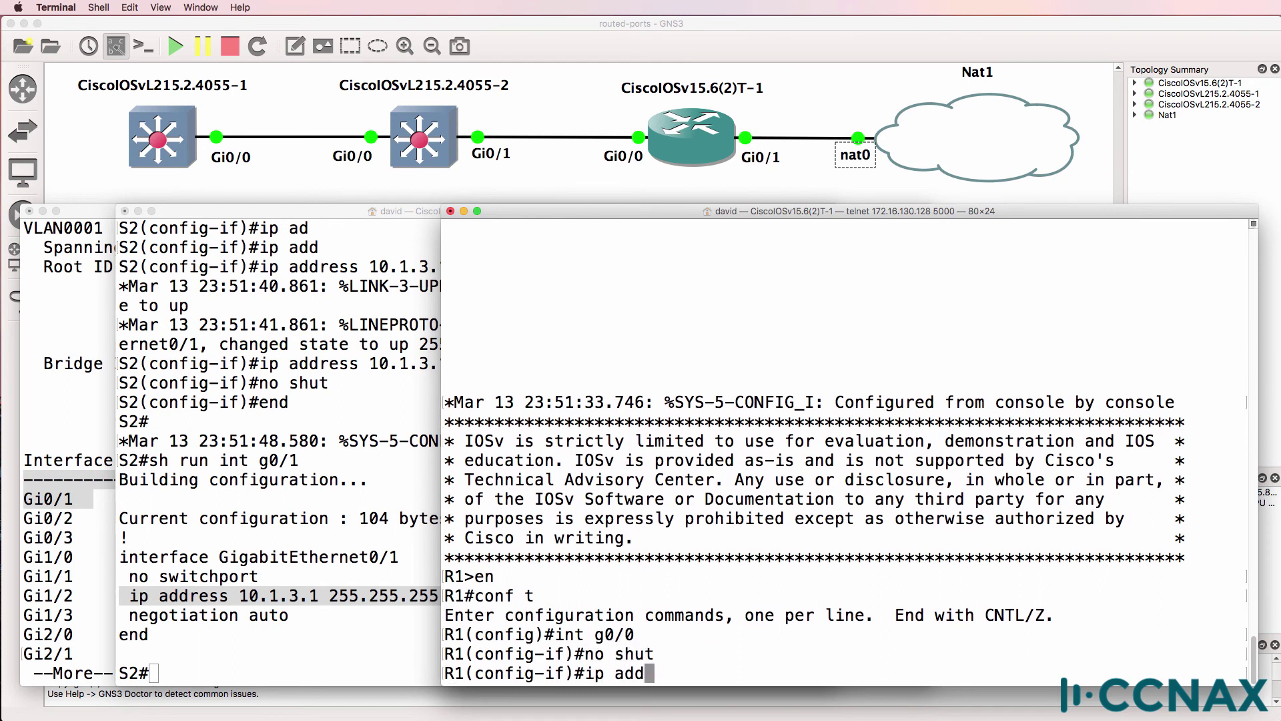
key("Tab")
type("10.1.3.2 255.255.255.")
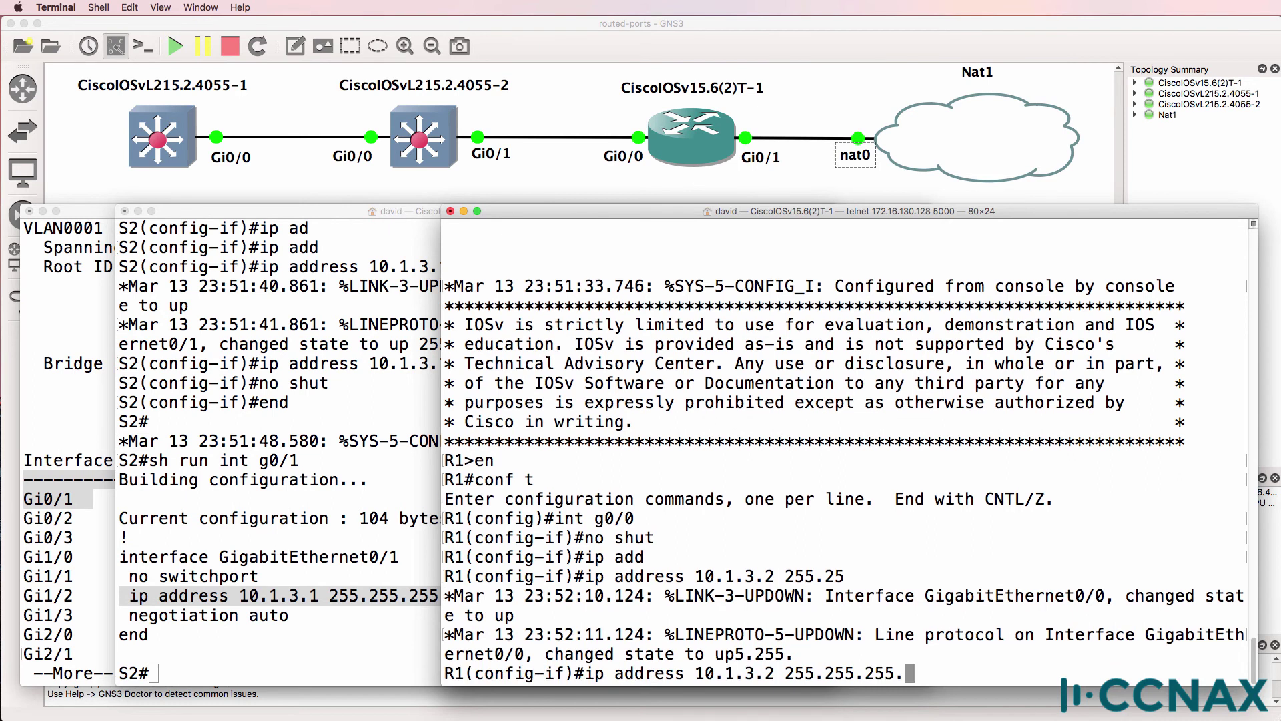
type("0")
key("Return")
type("end")
key("Return")
Ping S2's routed port at 10.1.3.1 from R1
type("ping 10.1.2.1")
key("BackSpace")
key("BackSpace")
key("BackSpace")
type("3.1")
key("Return")
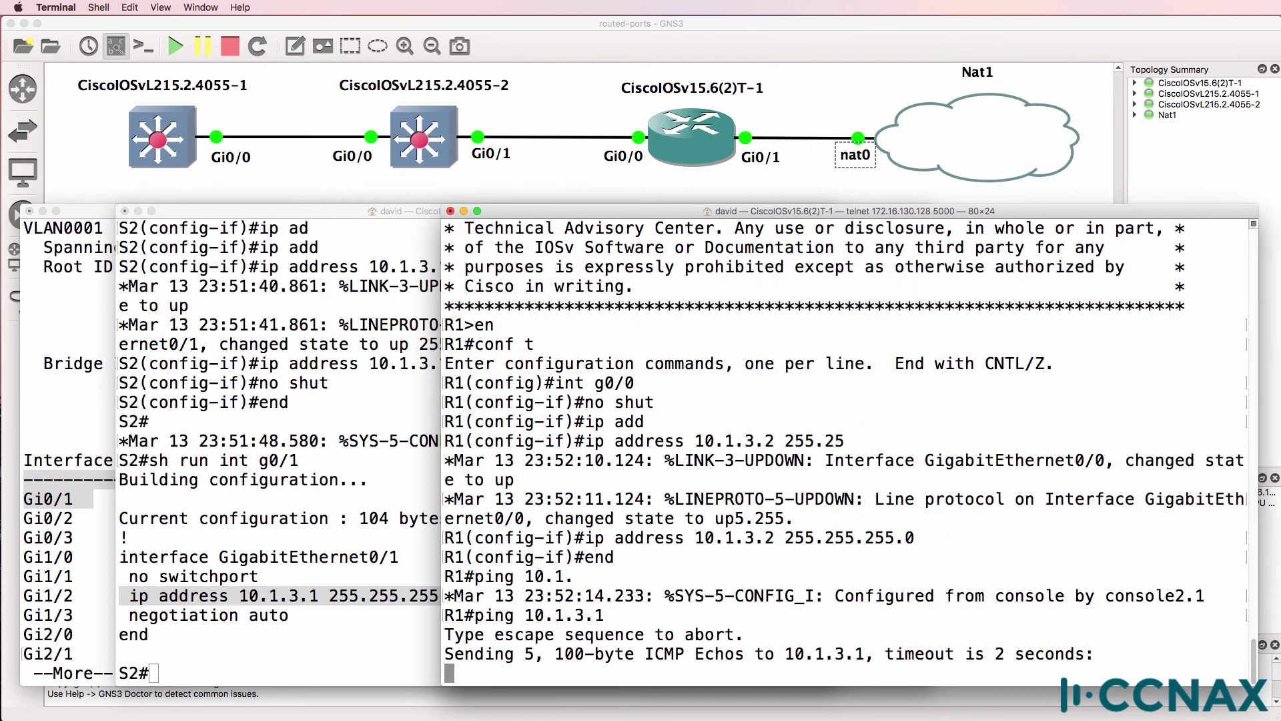
Enter configuration mode on R1 and start the EIGRP 1 routing process
type("conf t")
key("Return")
type("router o")
key("BackSpace")
type("eigrp 1")
key("Return")
Add network 0.0.0.0 255.255.255.255 to EIGRP 1 on R1 and end configuration mode
type("net")
key("Tab")
type("0.0.0.0 255.255.255.")
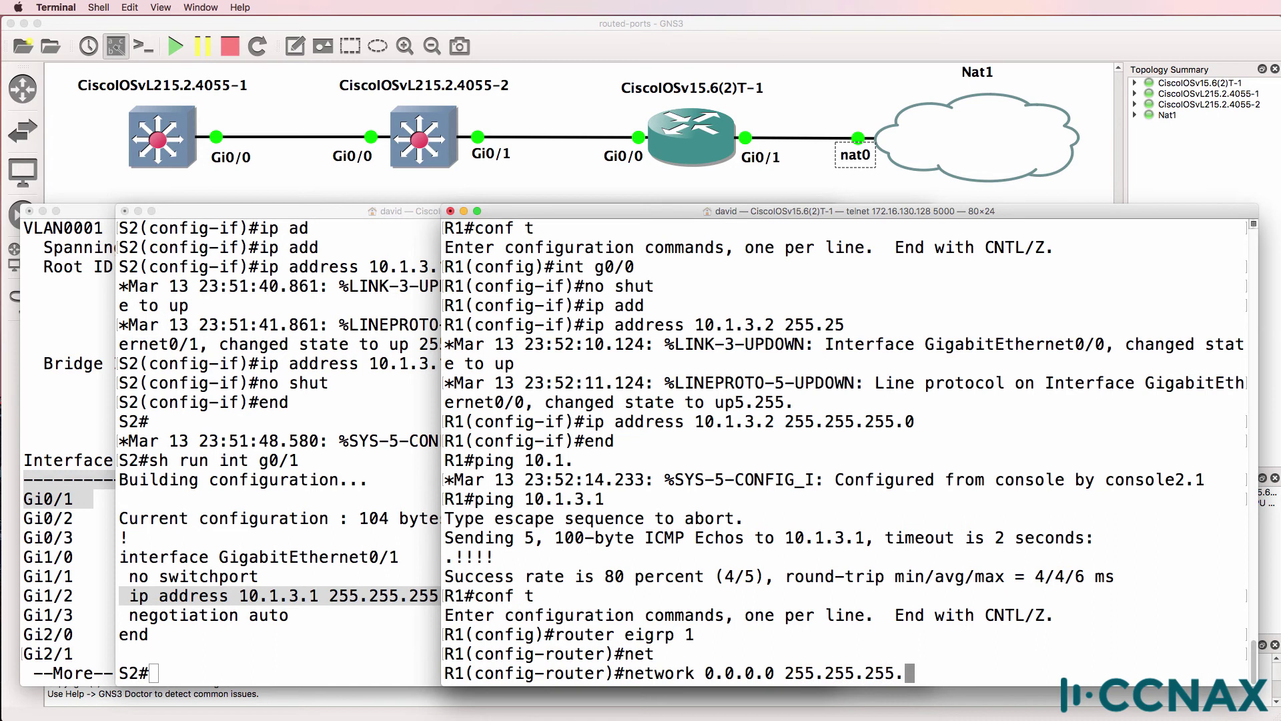
type("255")
key("Return")
type("end")
key("Return")
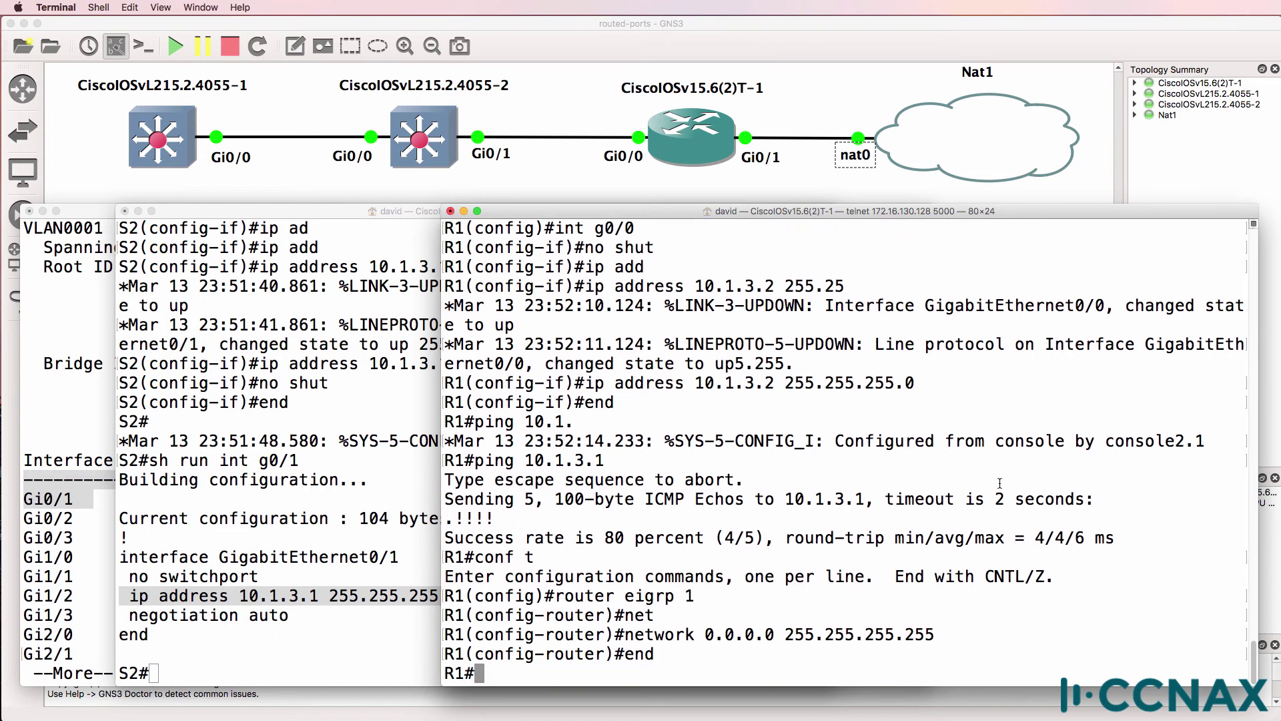
Enter configuration mode on S2 and start the EIGRP 1 routing process
left_click(374, 427)
key("Return")
type("conf t")
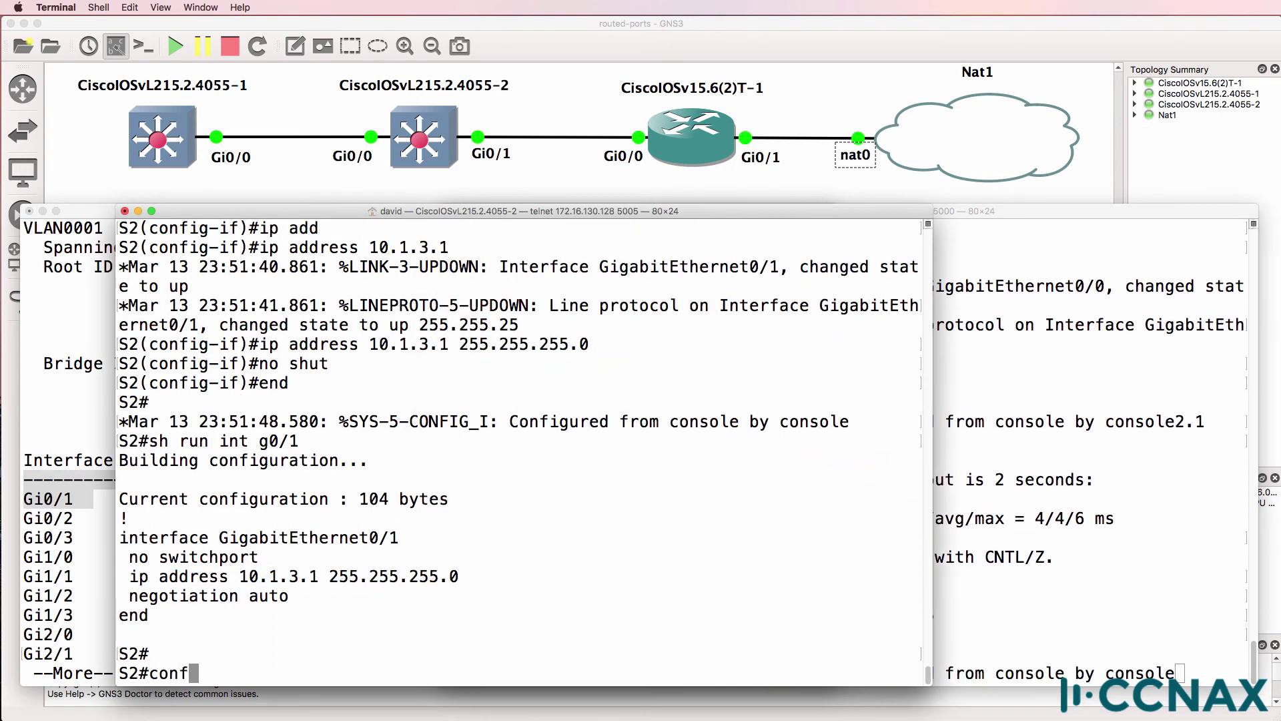
key("Return")
type("router eigp")
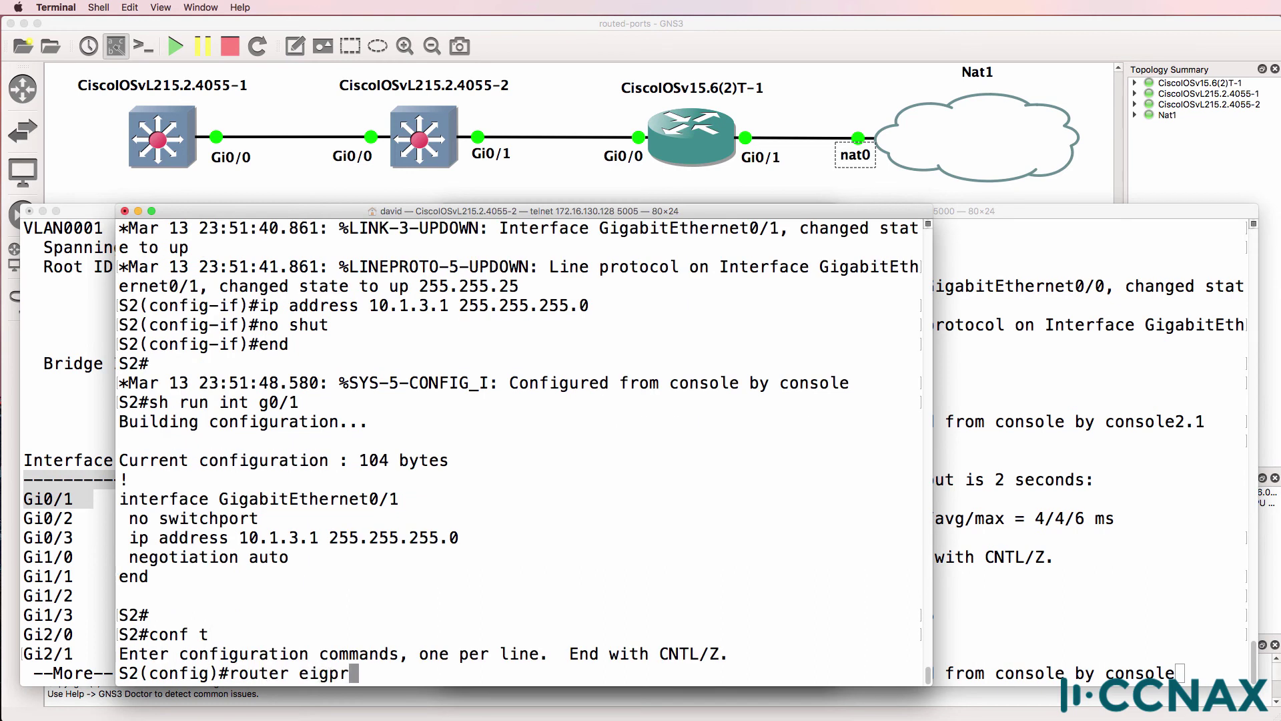
key("BackSpace")
type("rp 1")
key("Return")
Add network 0.0.0.0 to EIGRP 1 on S2 and end configuration mode
type("net")
key("Tab")
type("0")
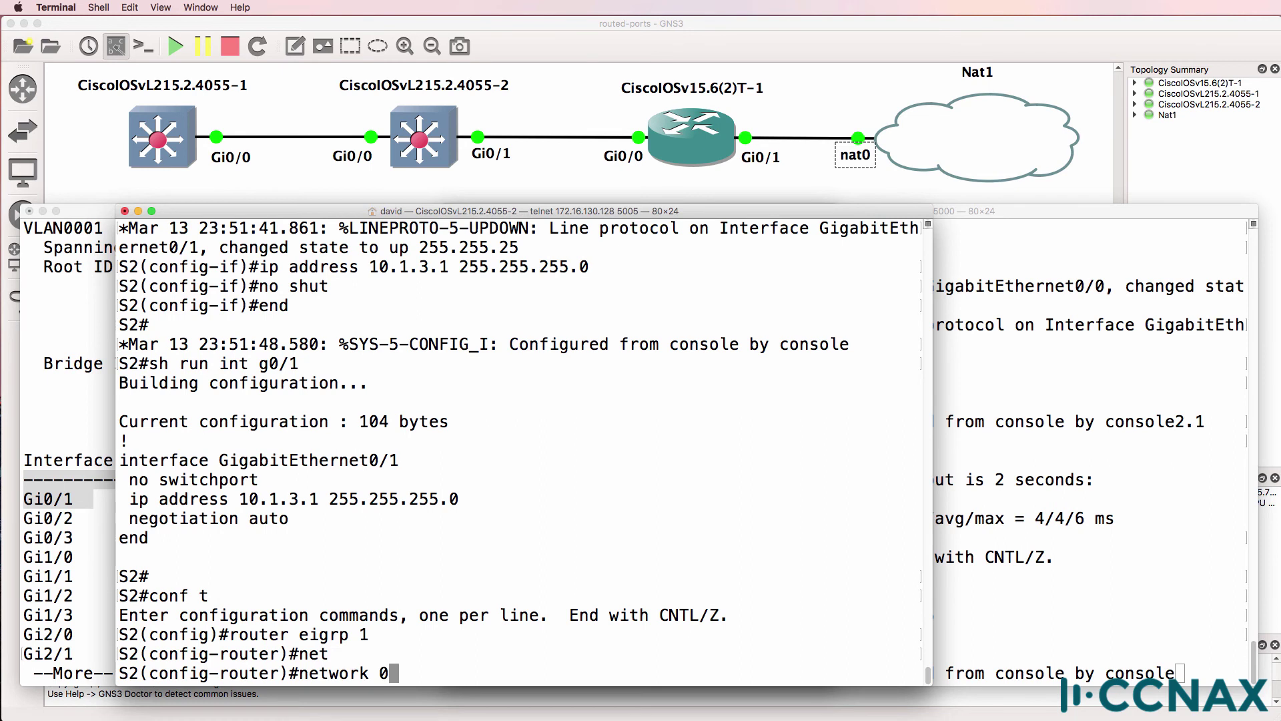
type(".0.0.0.")
key("Return")
type("end")
key("Return")
Display S2's EIGRP interfaces and check the neighbor adjacency message above the output
type("sh ip")
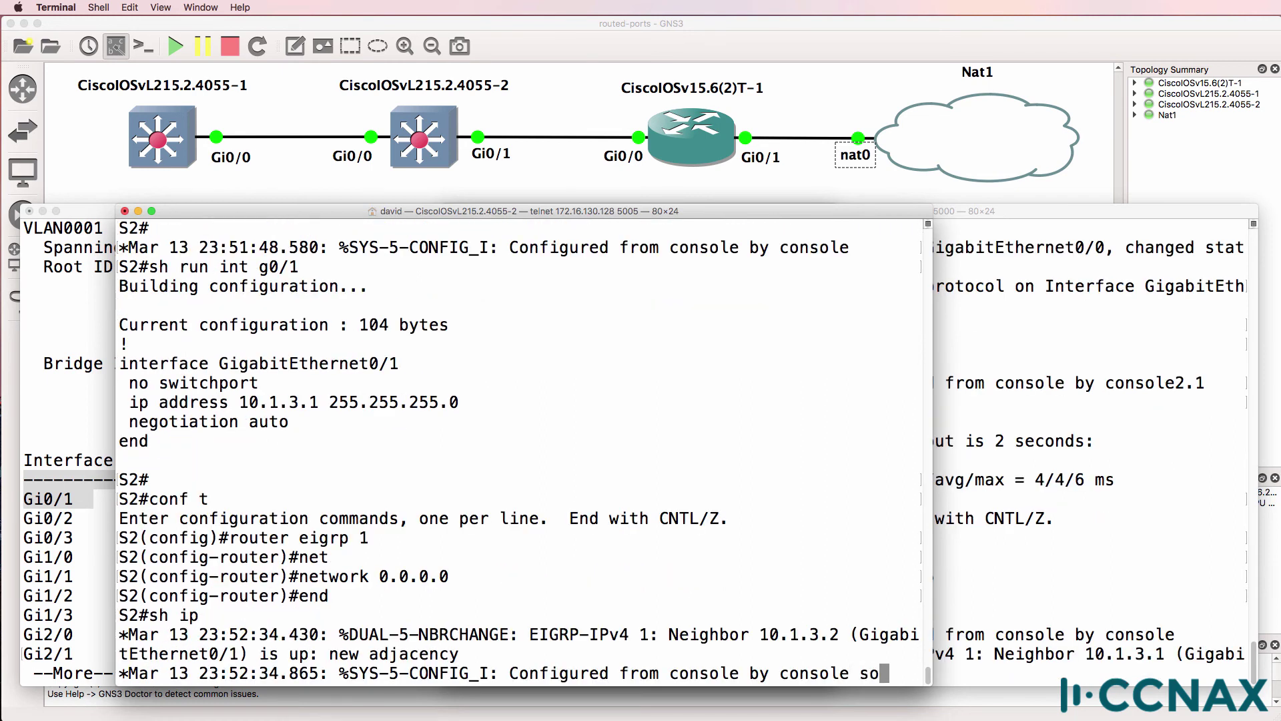
type("sogrp in")
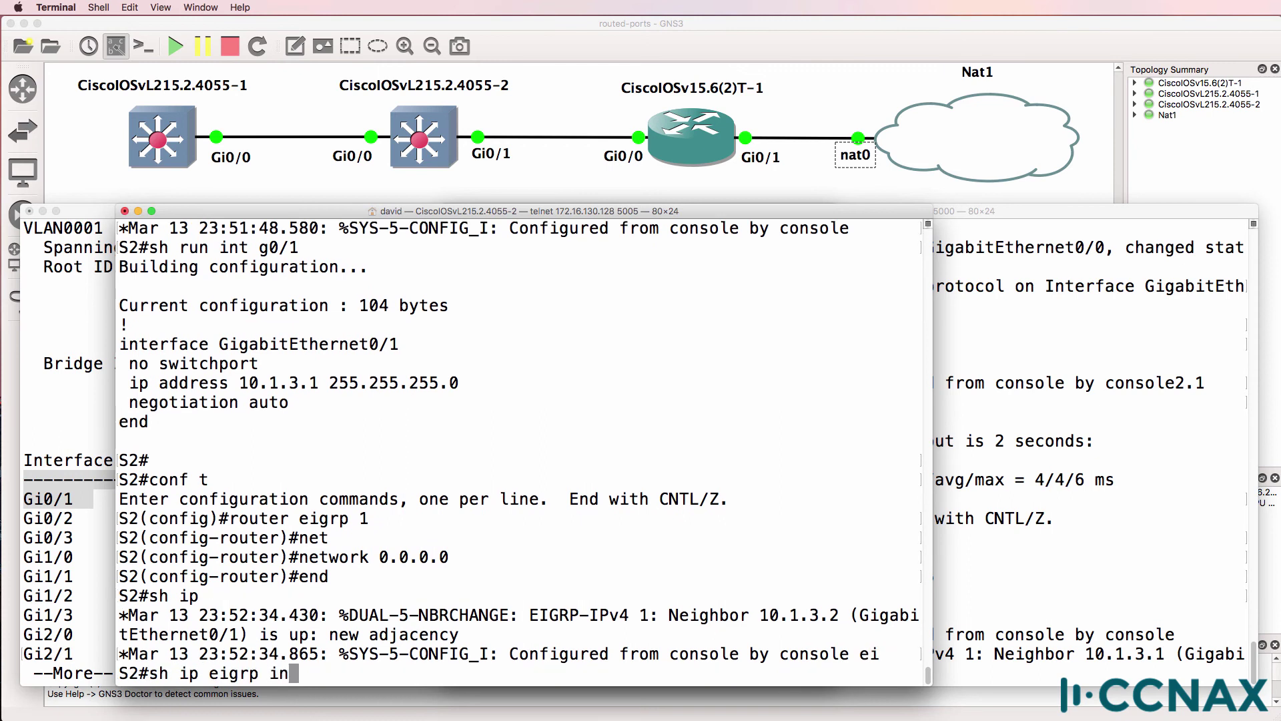
key("Tab")
key("Return")
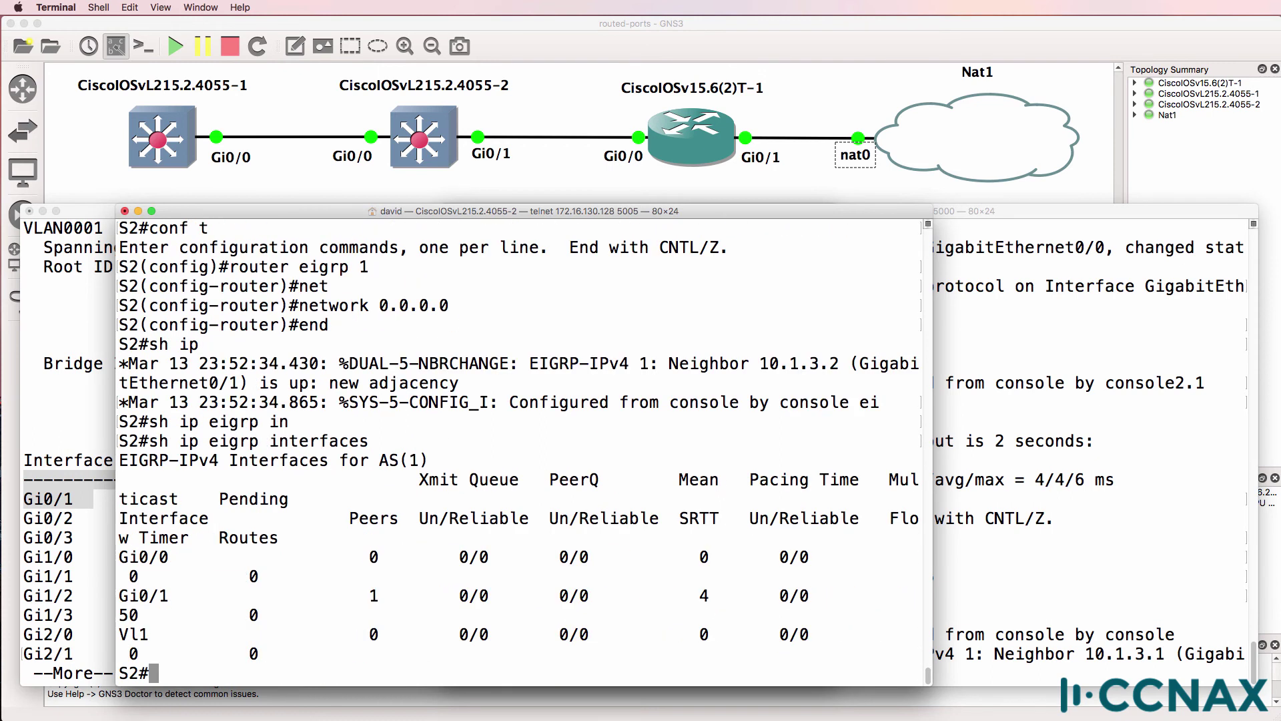
left_click_drag(341, 322, 609, 403)
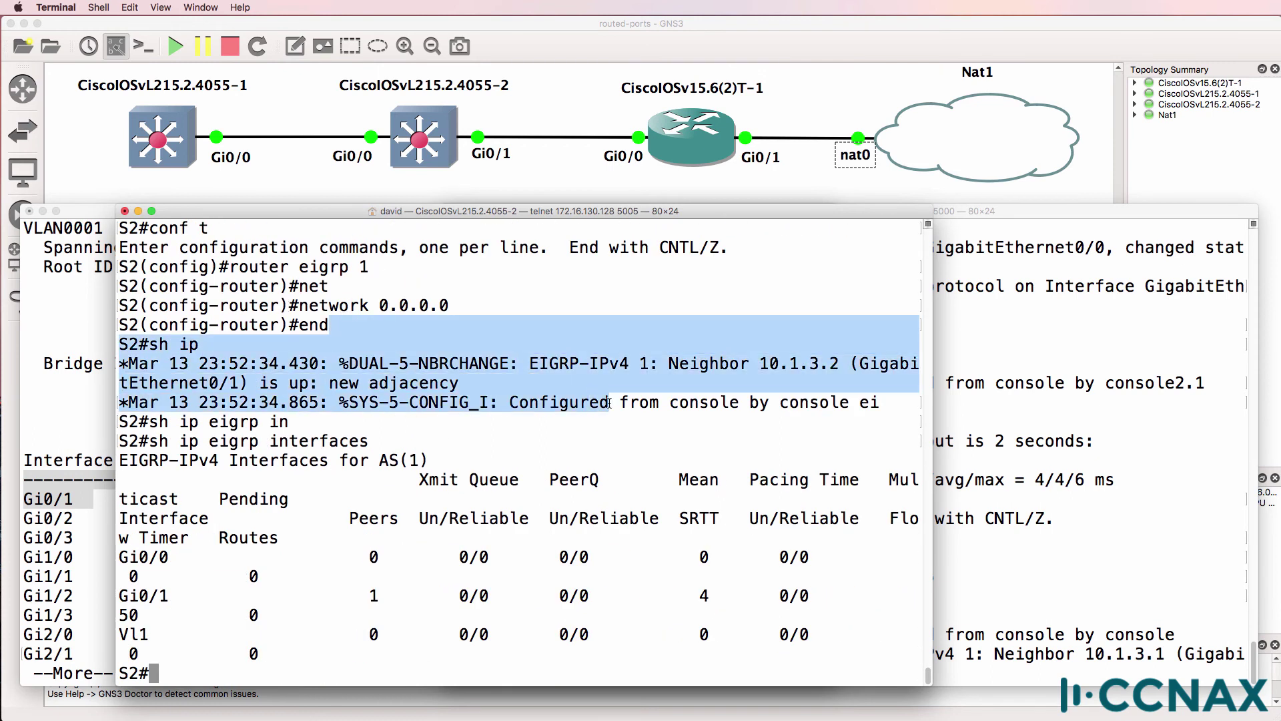
left_click(609, 402)
Display S2's EIGRP neighbors and check the entry for Gi0/1
type("sh ip ei")
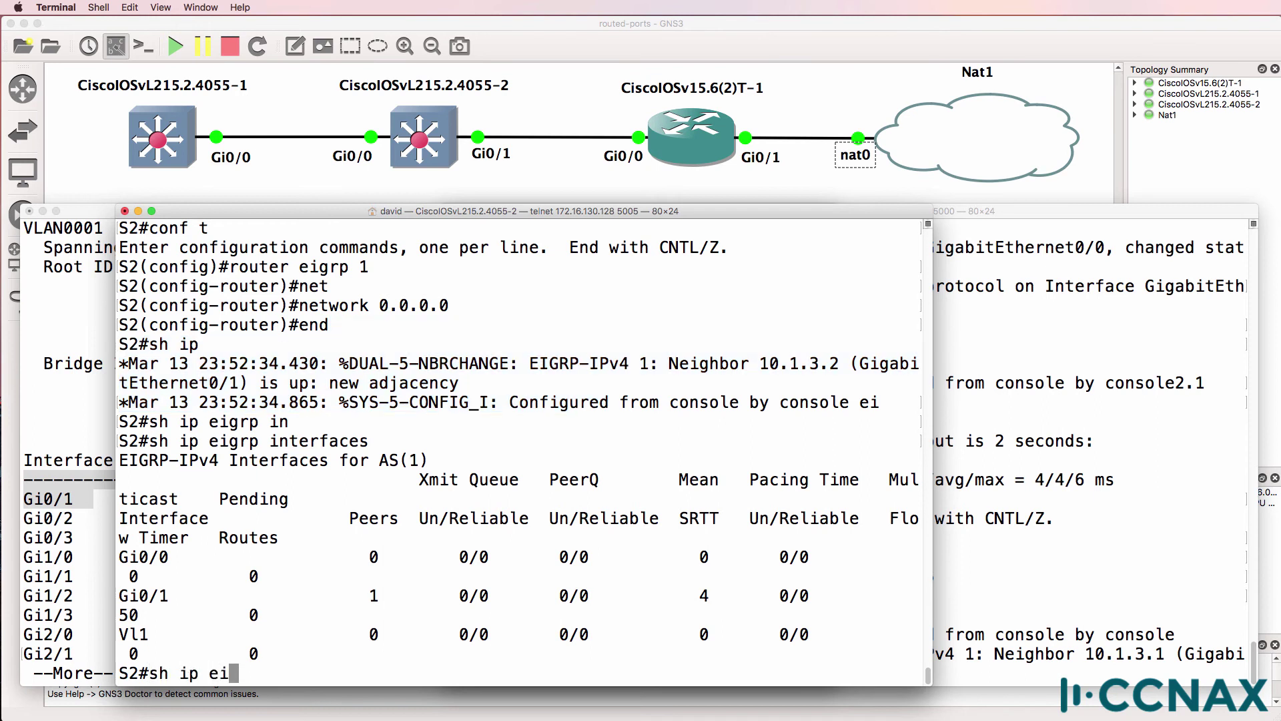
key("Tab")
type("nei")
key("Return")
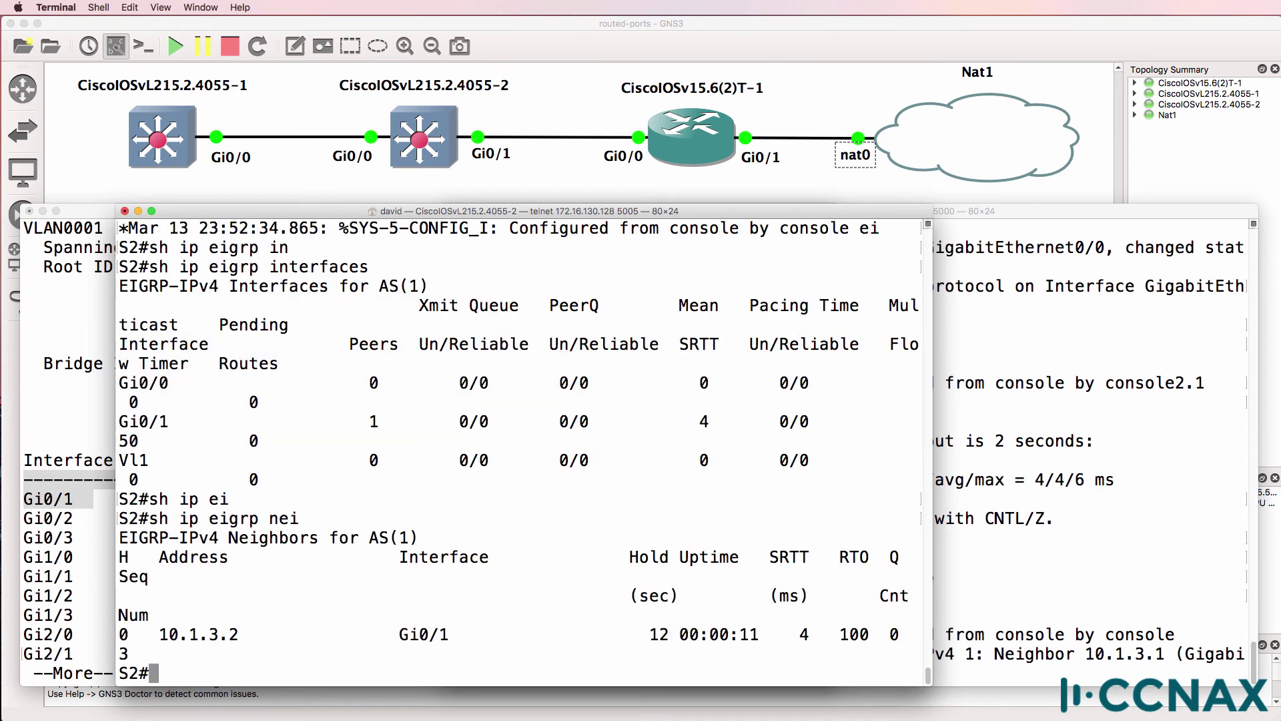
left_click_drag(517, 638, 318, 616)
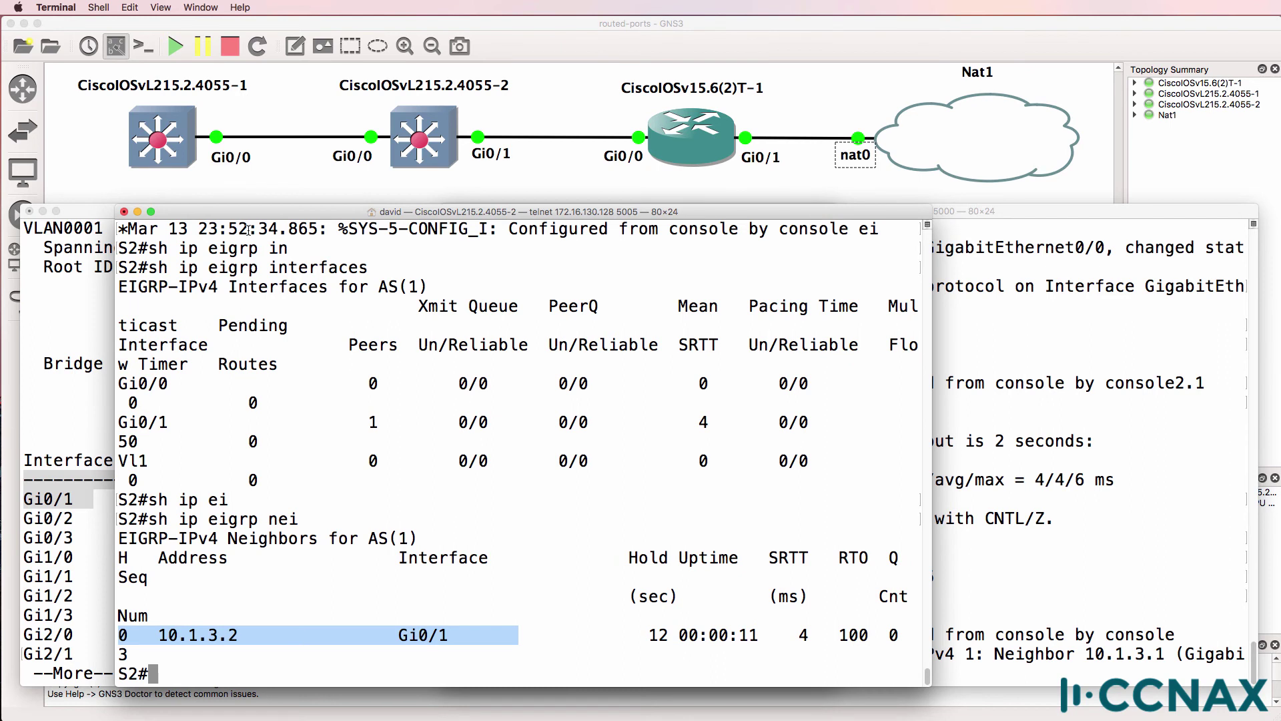
Move the S2 console aside to uncover S1's, and return S2's interface g0/0 to a layer 2 port with switchport
left_click_drag(265, 220, 586, 217)
type("conf t")
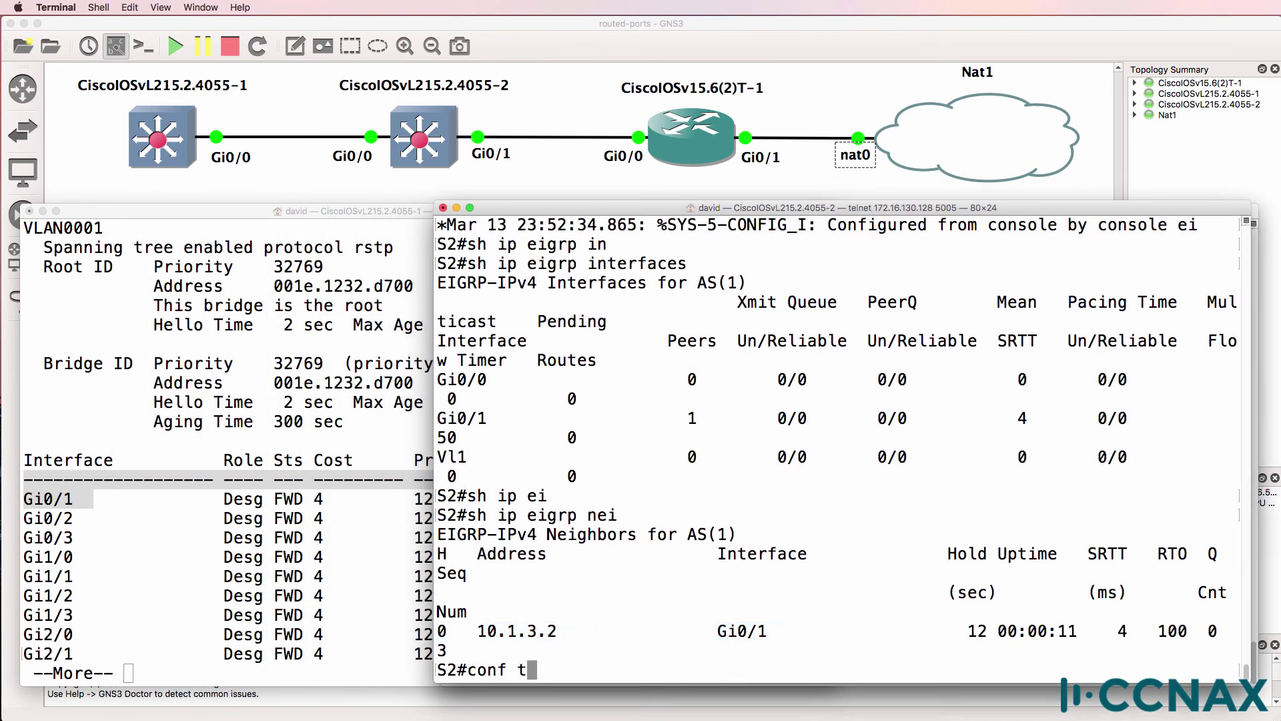
key("Return")
type("int")
key("BackSpace")
key("BackSpace")
type("nt g0/0")
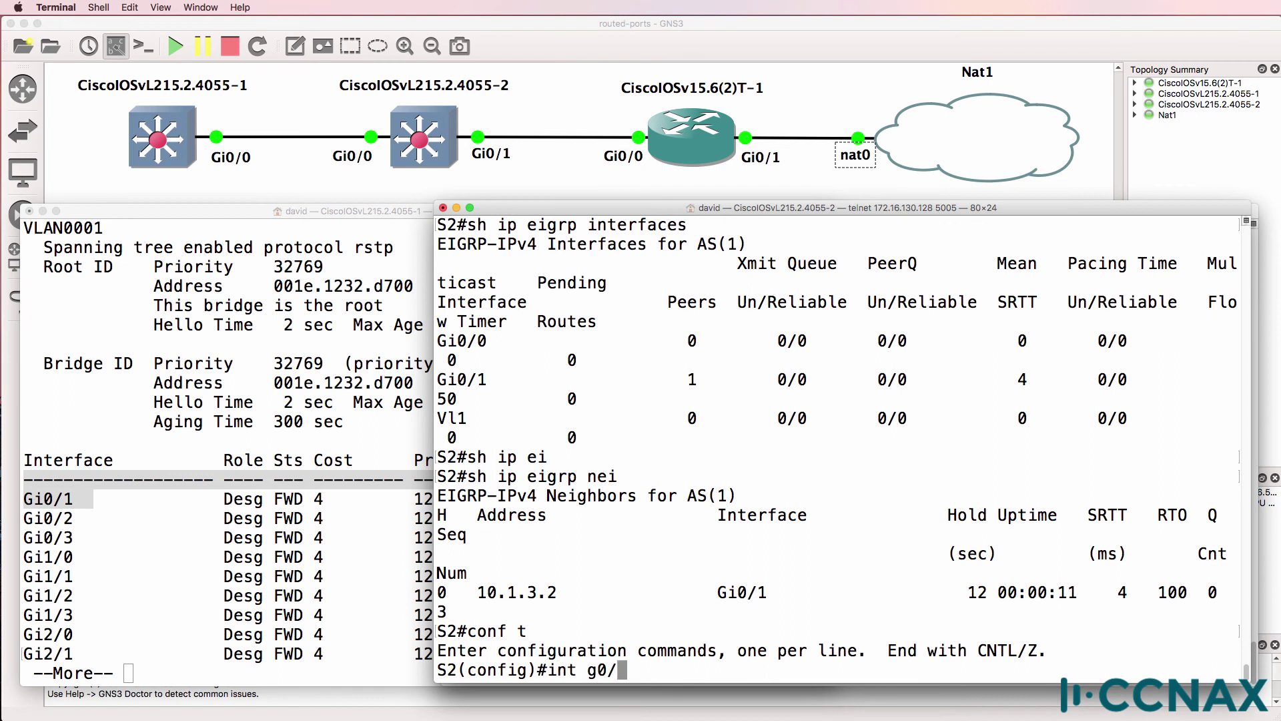
key("Return")
type("switchport")
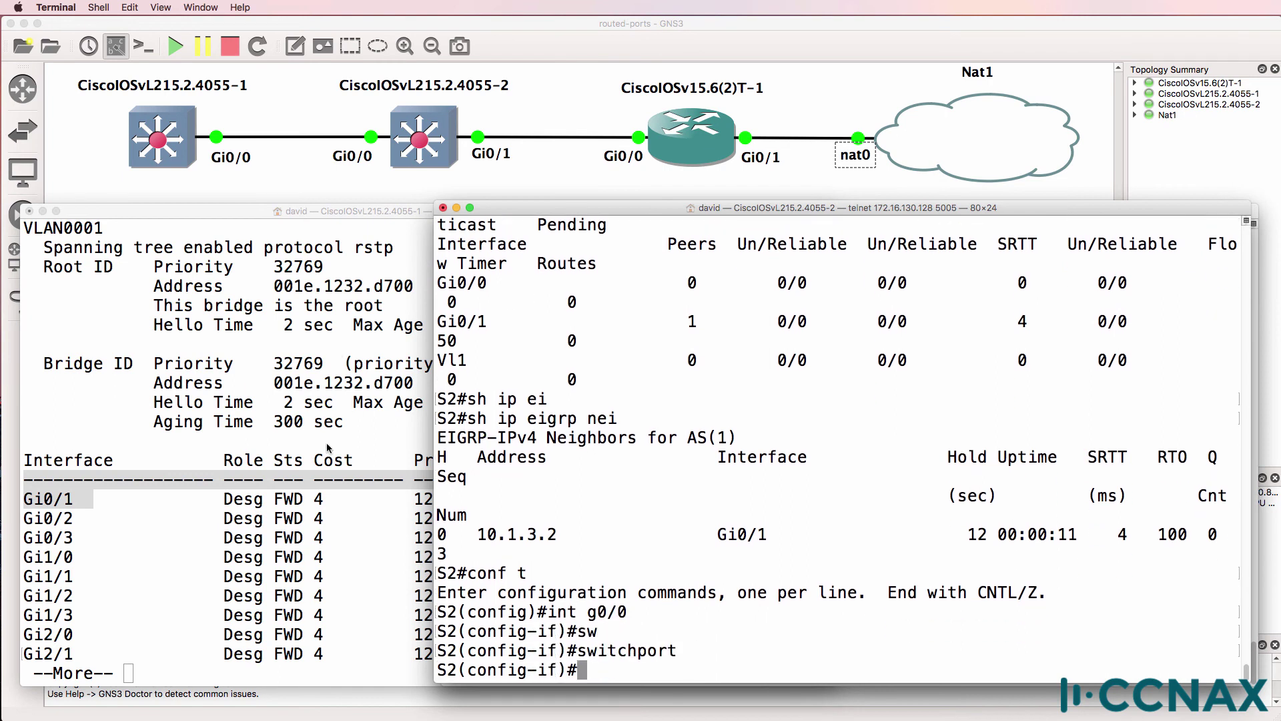
Close the paged output on S1 and configure EIGRP 1 there with network 0.0.0.0
left_click(297, 472)
type("qconf t")
key("Return")
type("router eigrp 1")
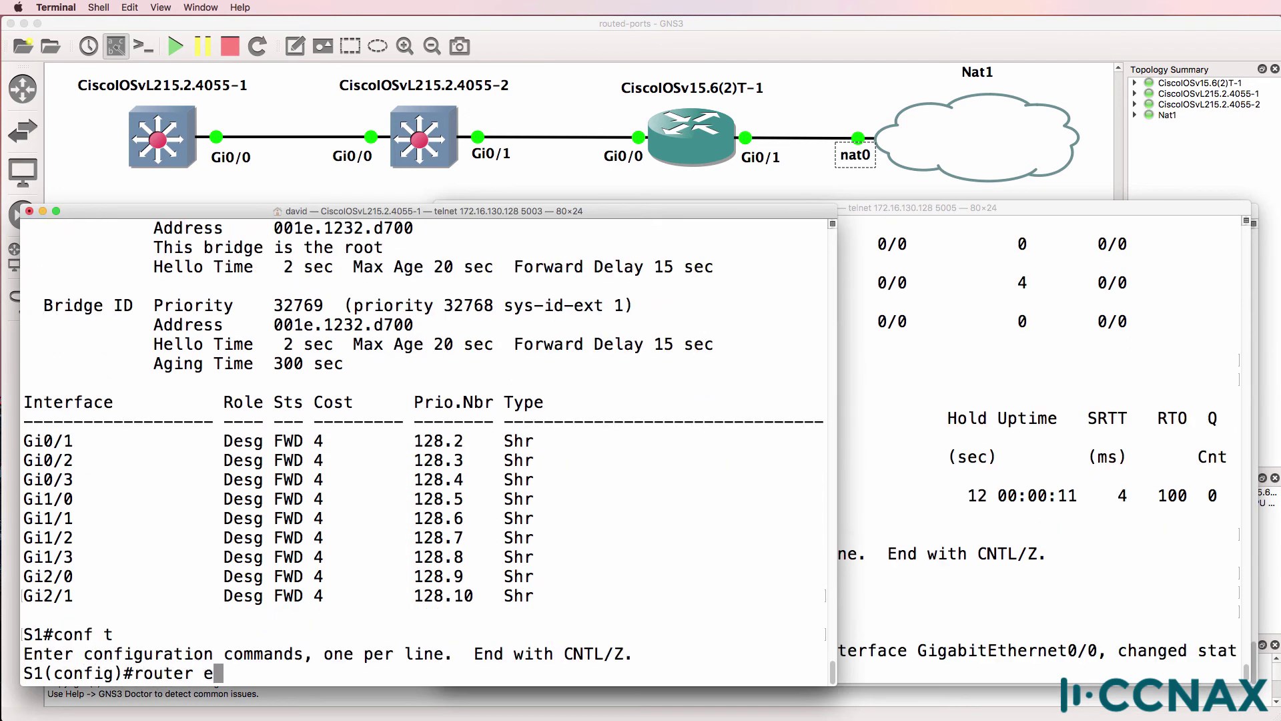
key("Return")
type("net")
key("Tab")
type("0.0.0.0")
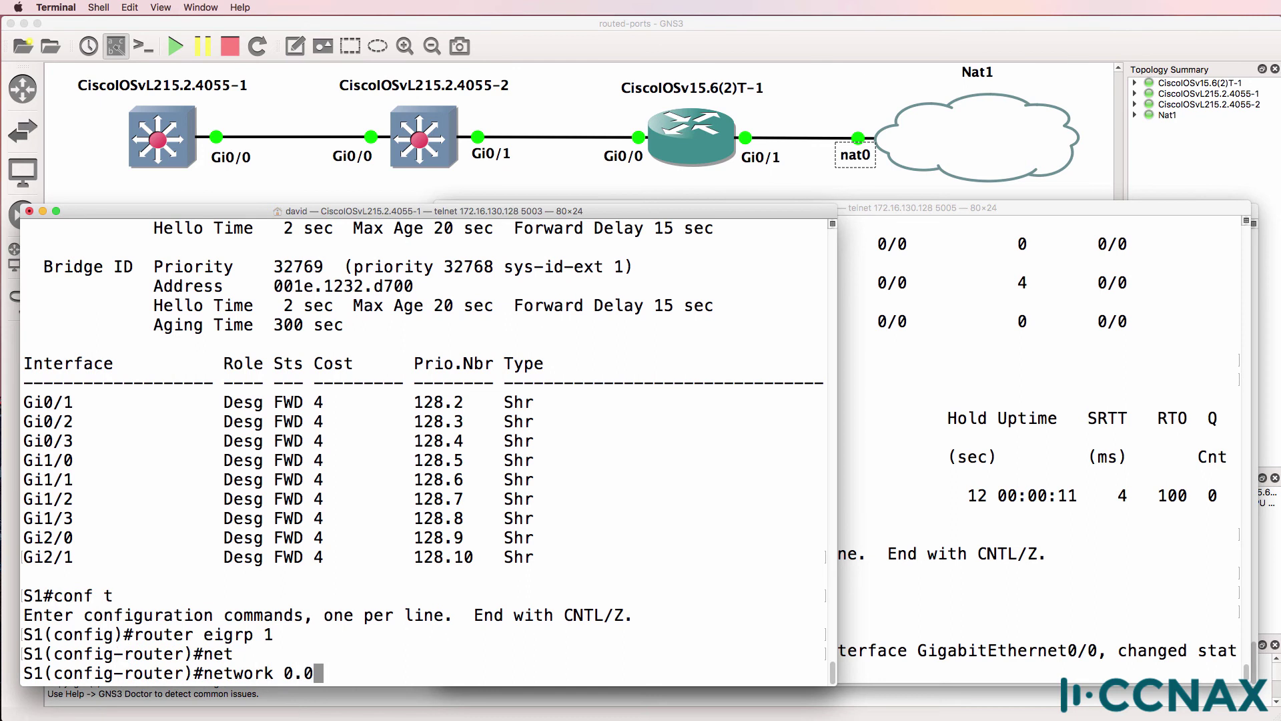
key("Return")
End configuration mode on S2 and display its EIGRP neighbors
key("super+grave")
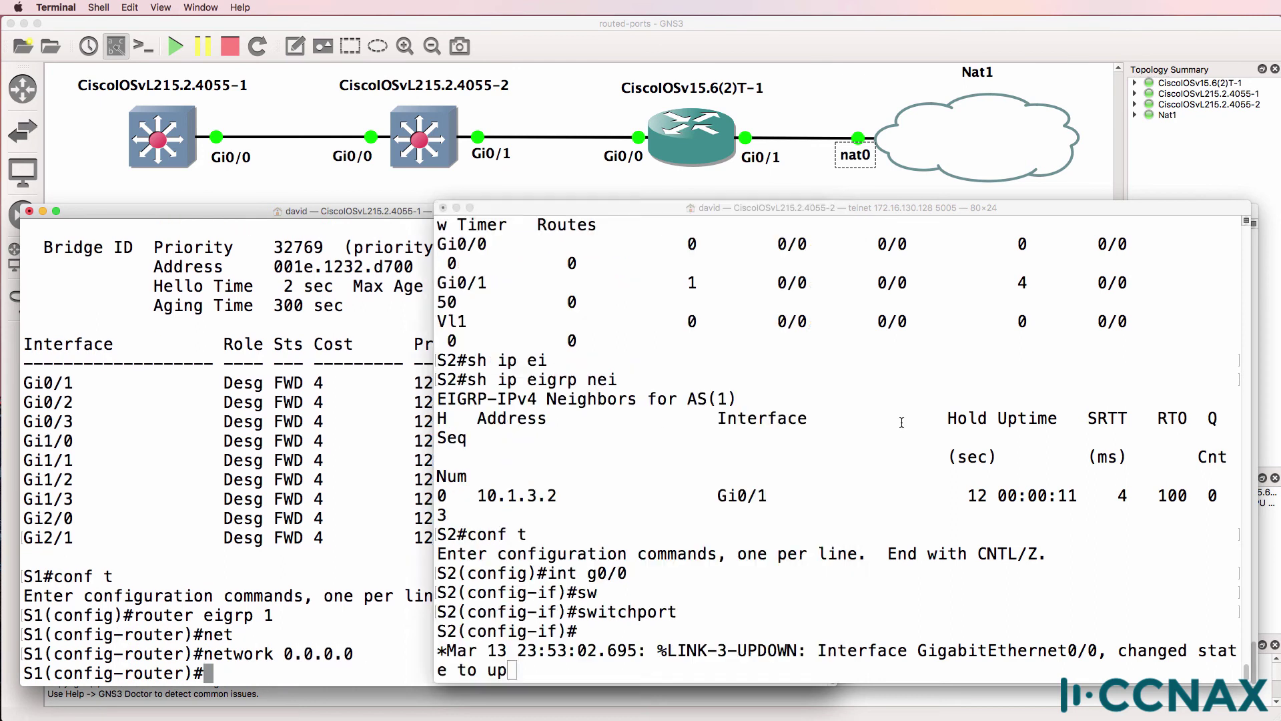
key("Return")
type("end")
key("Return")
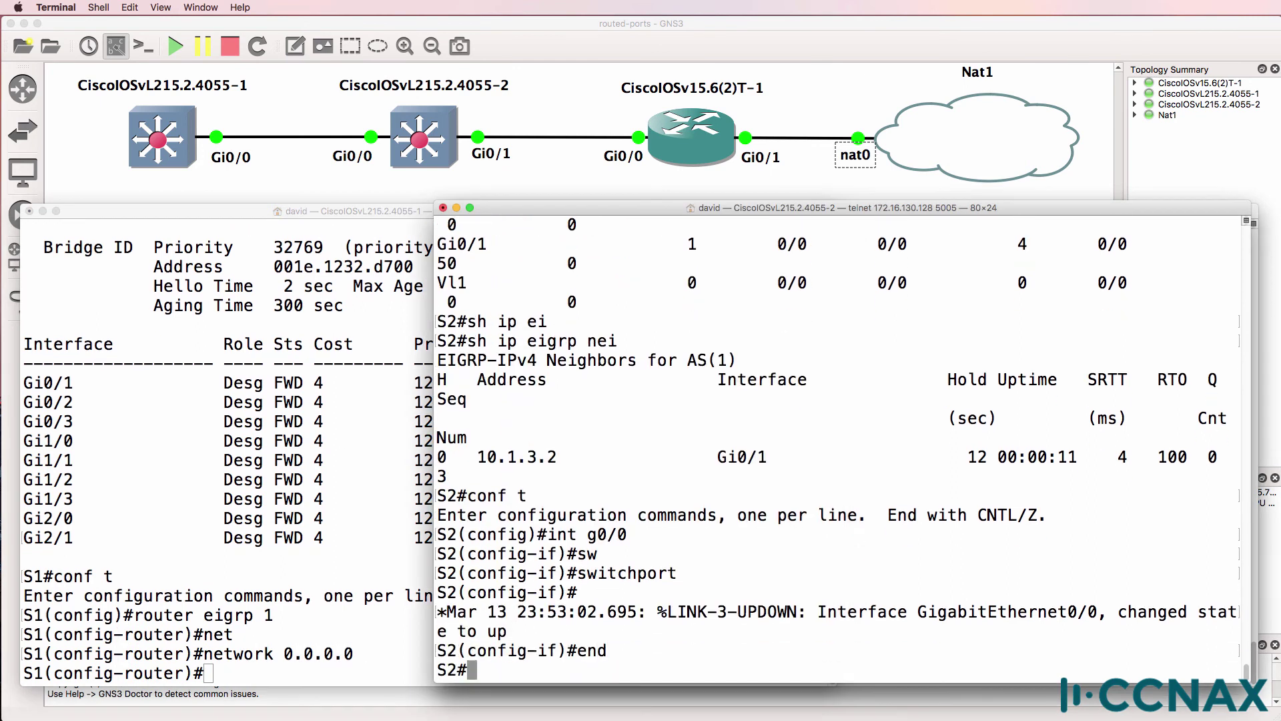
key("Return")
type("sh ip ei")
key("Tab")
type("ne")
key("Tab")
key("Return")
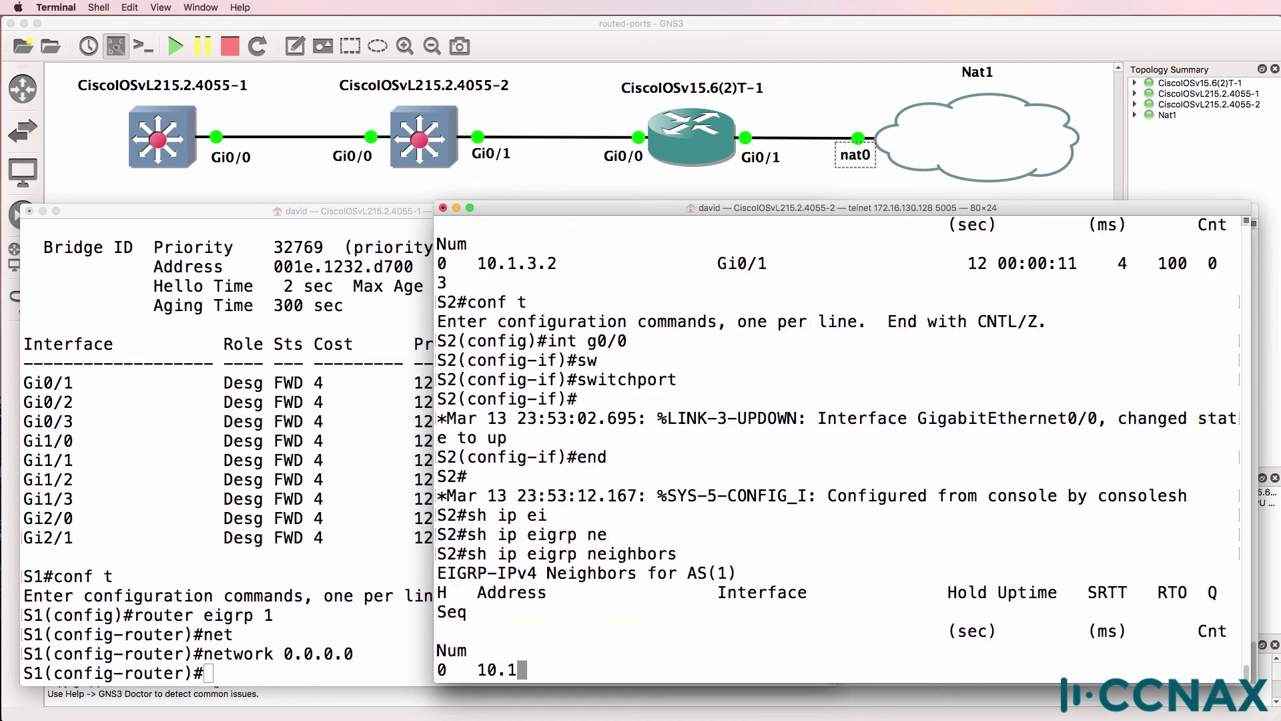
Return S1's interface g0/0 to a layer 2 port with switchport and end configuration mode
left_click(348, 527)
type("int g0/0")
key("Return")
type("sw")
key("Tab")
key("Return")
type("end")
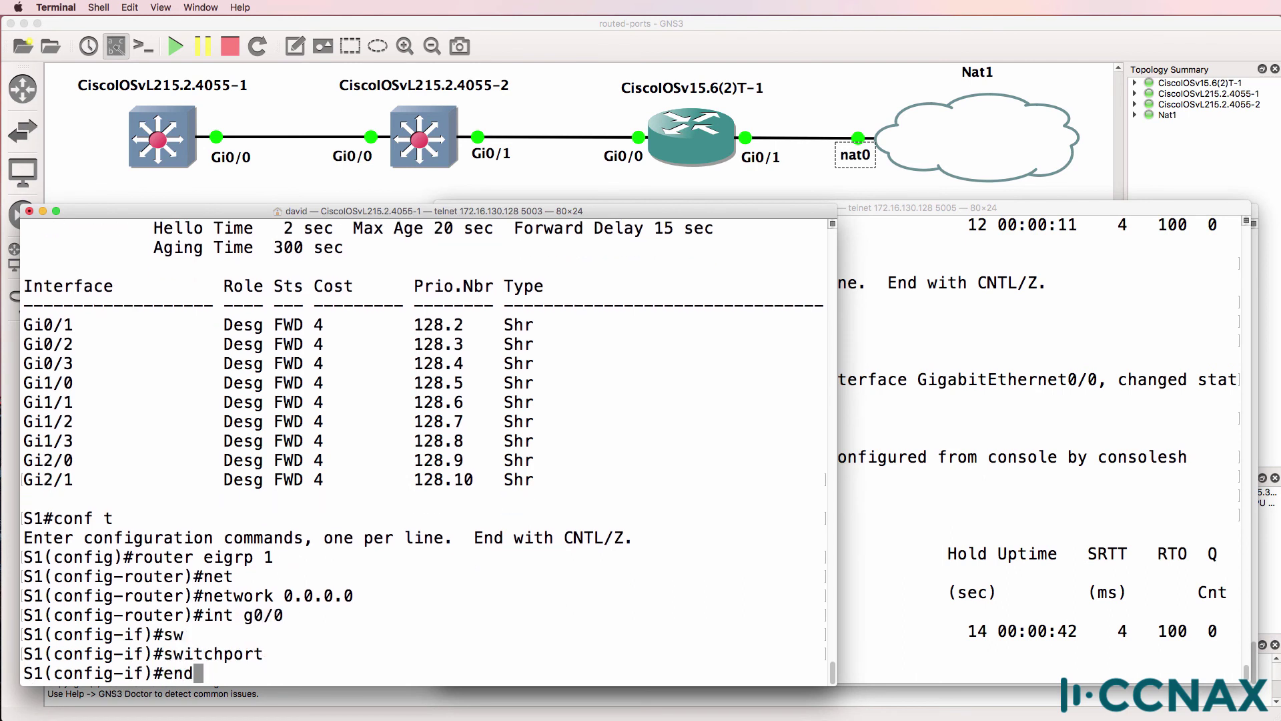
key("Return")
Display S2's EIGRP neighbors again and ping 10.1.1.1 from S2
left_click(903, 510)
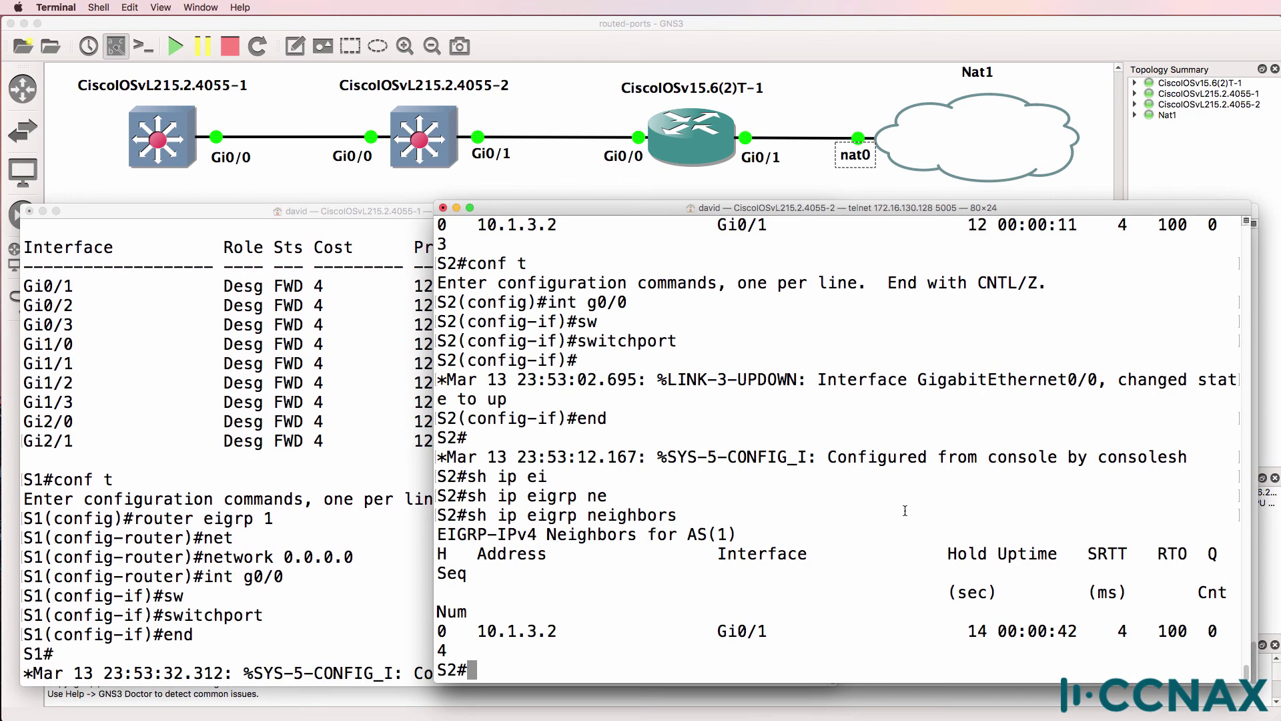
key("Up")
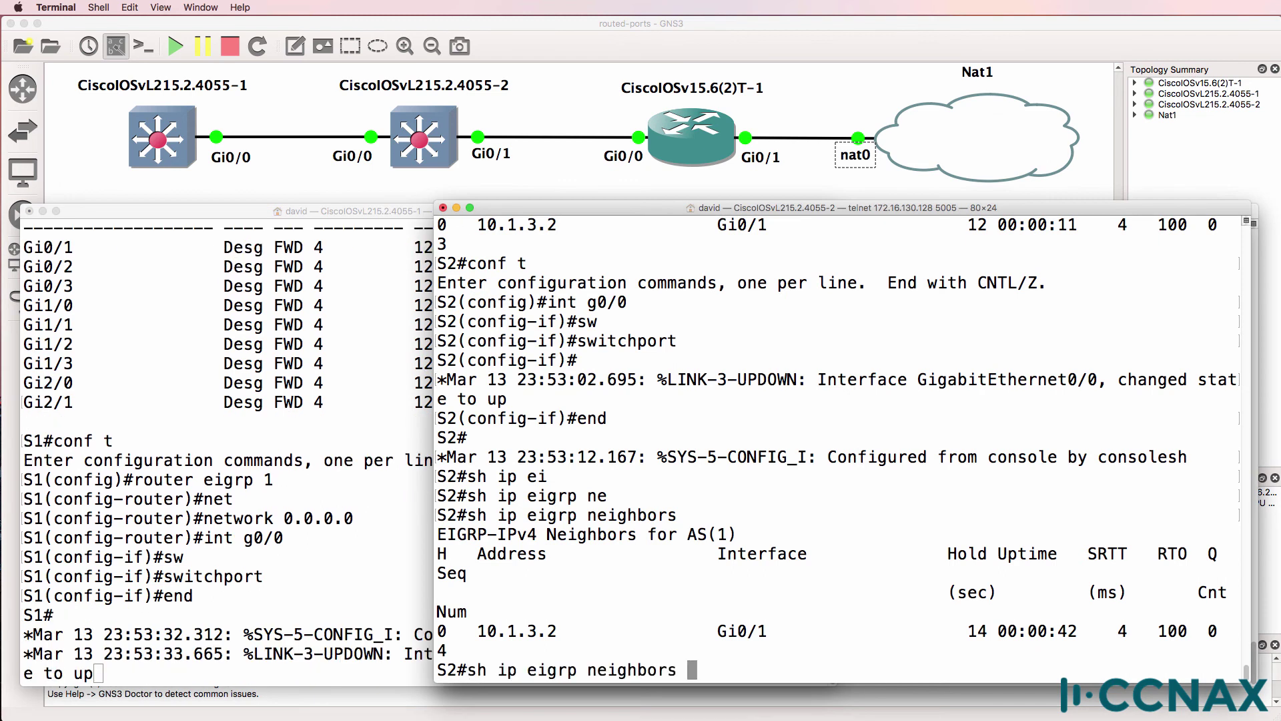
key("Return")
type("ping 10.1.1.")
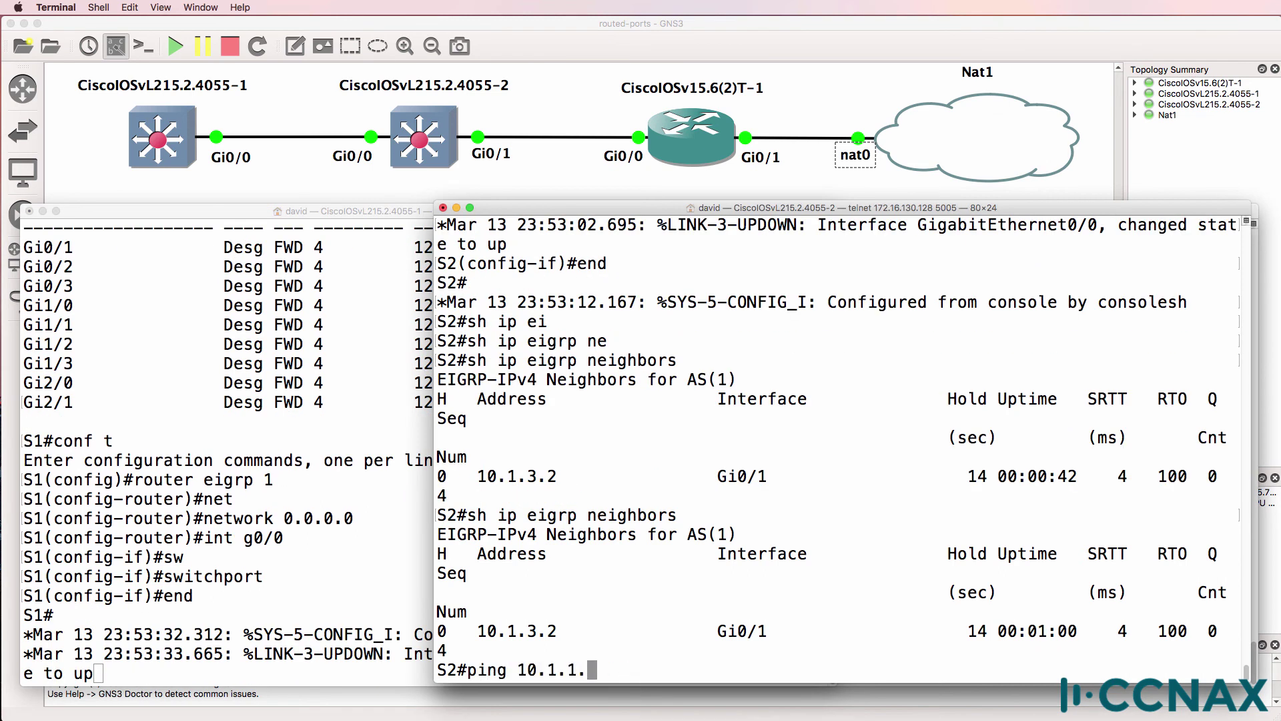
type("1")
key("Return")
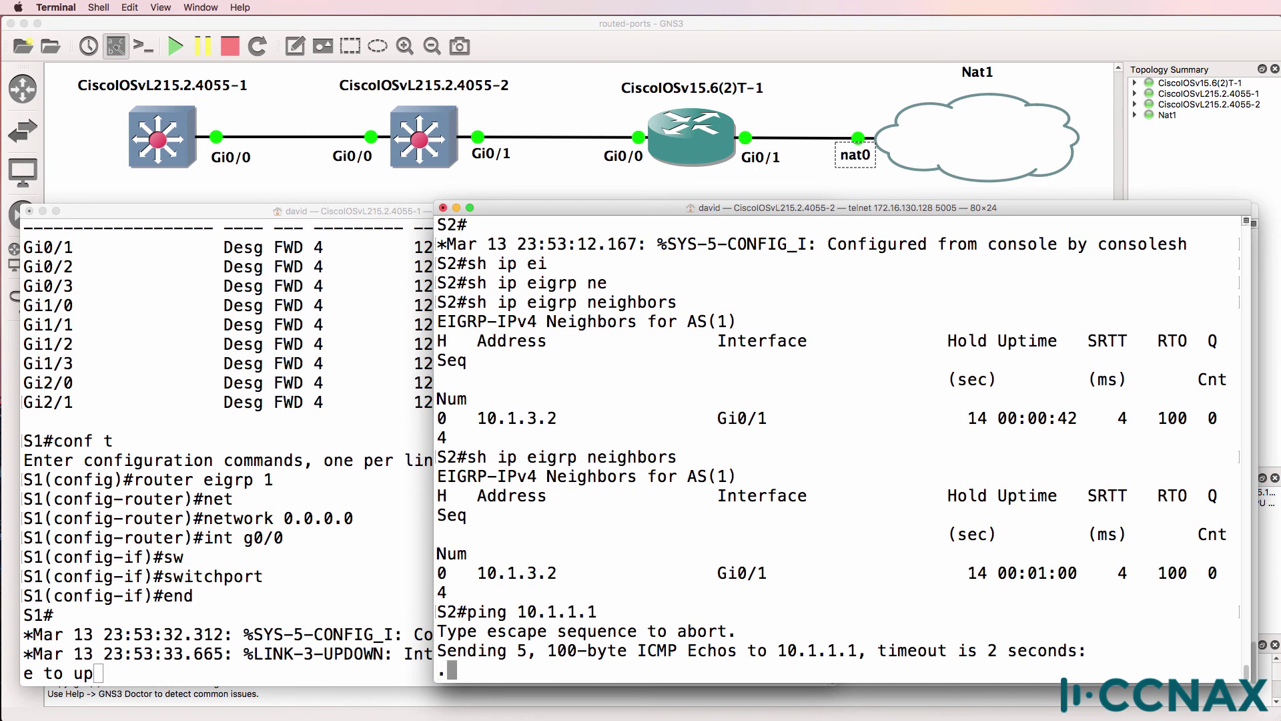
Display the spanning tree on S1, check Gi0/0's port status, and display the spanning tree again
left_click(256, 589)
key("Return")
type("show sp")
key("Tab")
key("Return")
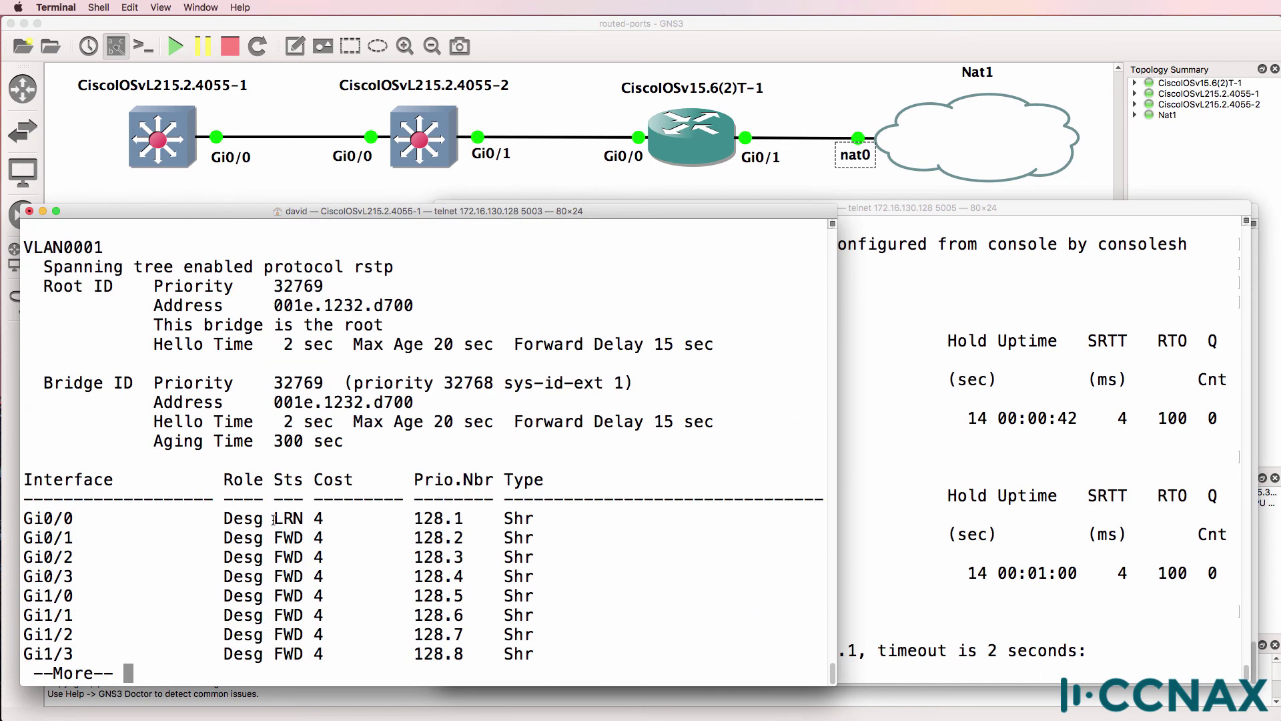
left_click_drag(274, 519, 311, 520)
key("q")
key("Up")
key("Return")
Recheck the EIGRP neighbors on S2
left_click(1061, 517)
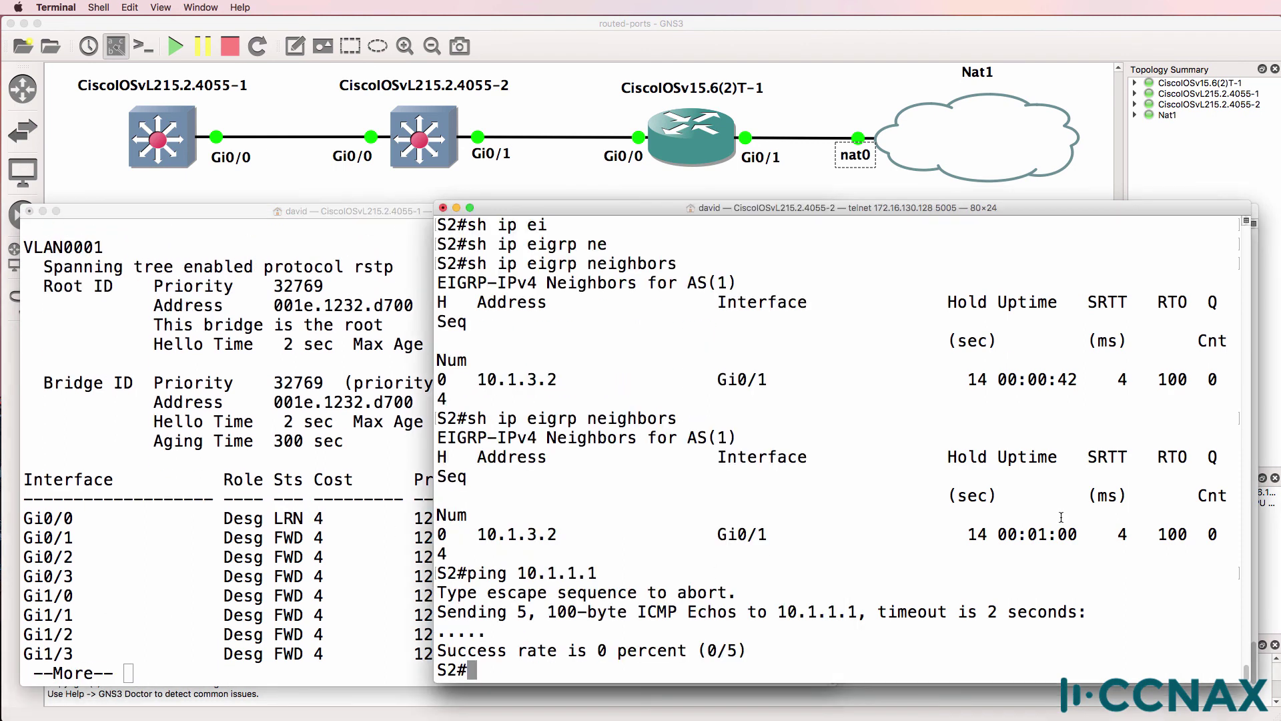
key("Up")
key("Up")
key("Return")
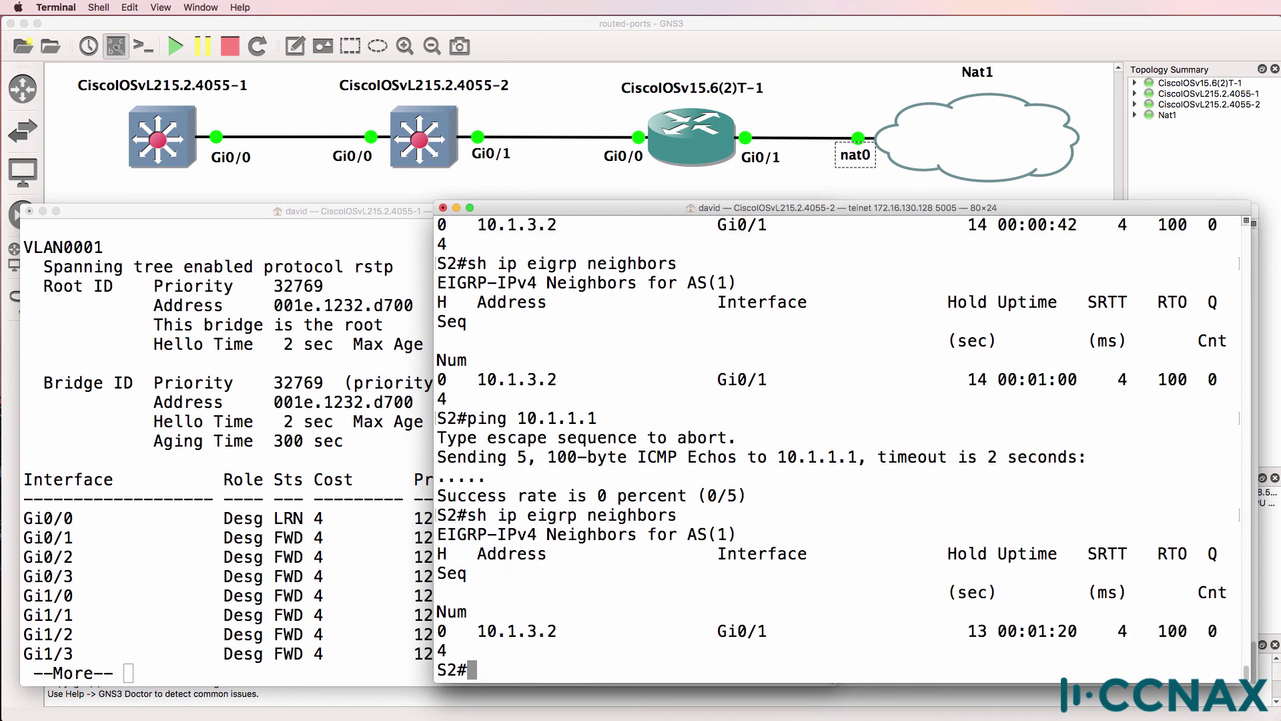
Display the spanning tree on S2 and check the Gi0/0 entry and the adjacency message below it
key("Up")
key("Up")
key("BackSpace")
key("BackSpace")
key("BackSpace")
key("BackSpace")
key("BackSpace")
key("BackSpace")
key("BackSpace")
key("BackSpace")
key("BackSpace")
key("BackSpace")
key("BackSpace")
key("BackSpace")
key("BackSpace")
type("sh spa")
key("Return")
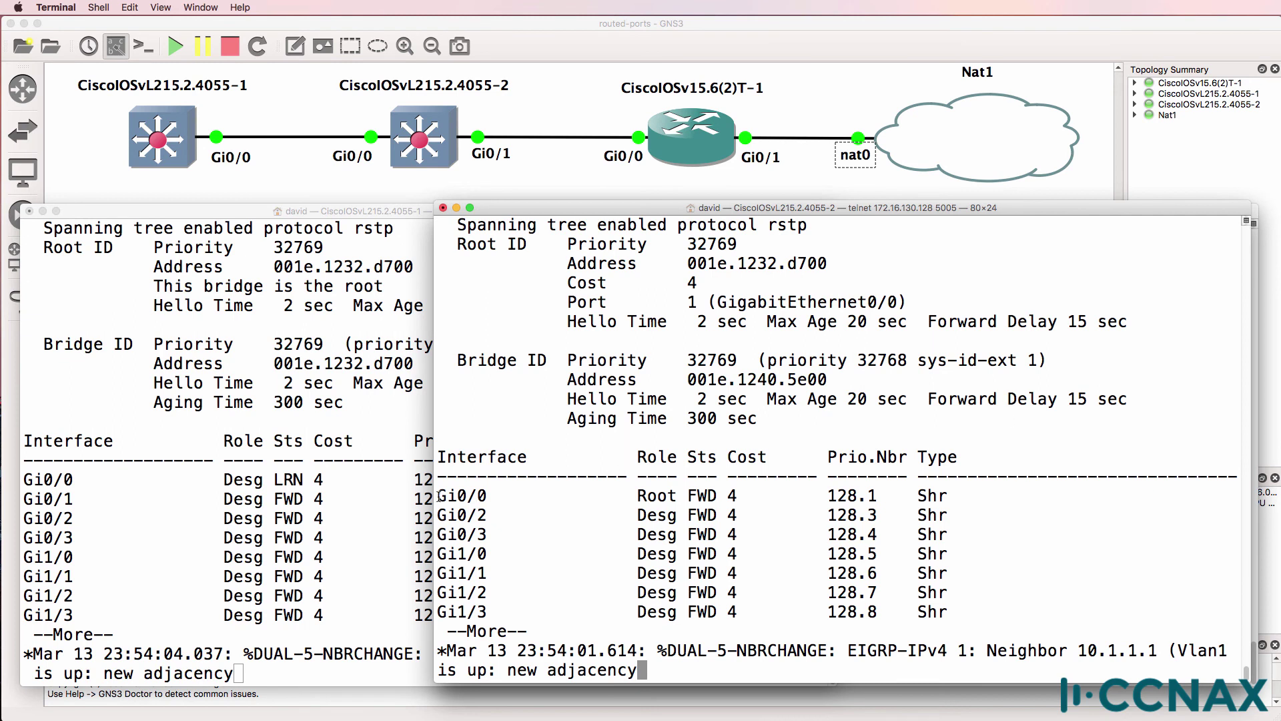
left_click_drag(437, 495, 1031, 514)
left_click_drag(615, 611, 664, 656)
Finish S2's paged spanning-tree output and display its EIGRP neighbors once more
key("space")
type("sh ip ei")
key("Tab")
type("nei")
key("Tab")
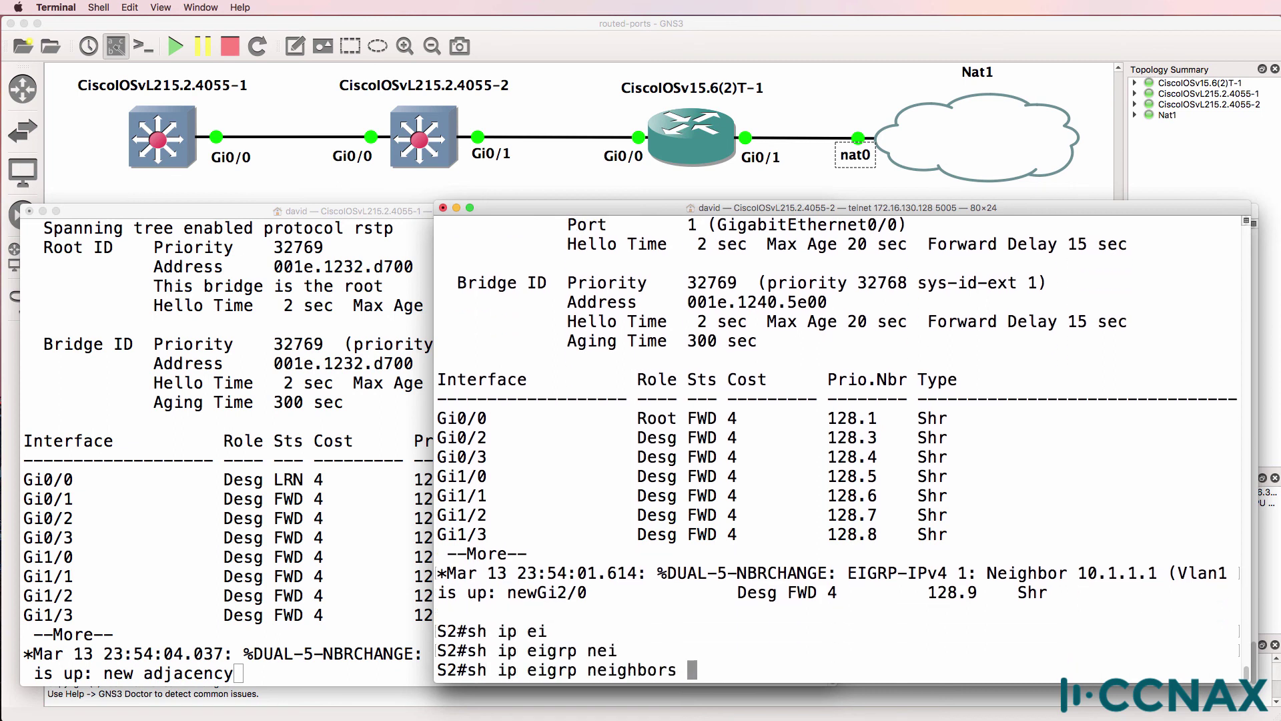
key("Return")
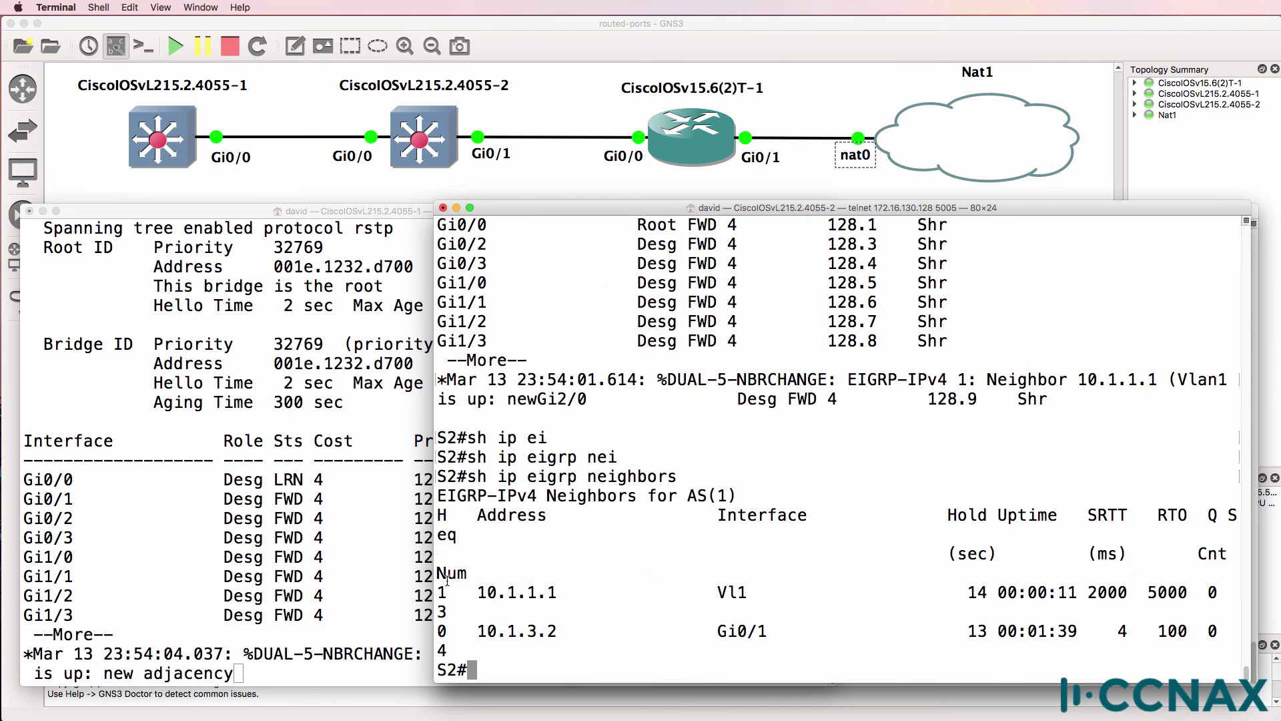
Examine the interface through which S2 reaches each of its two EIGRP neighbors
left_click_drag(439, 589, 466, 607)
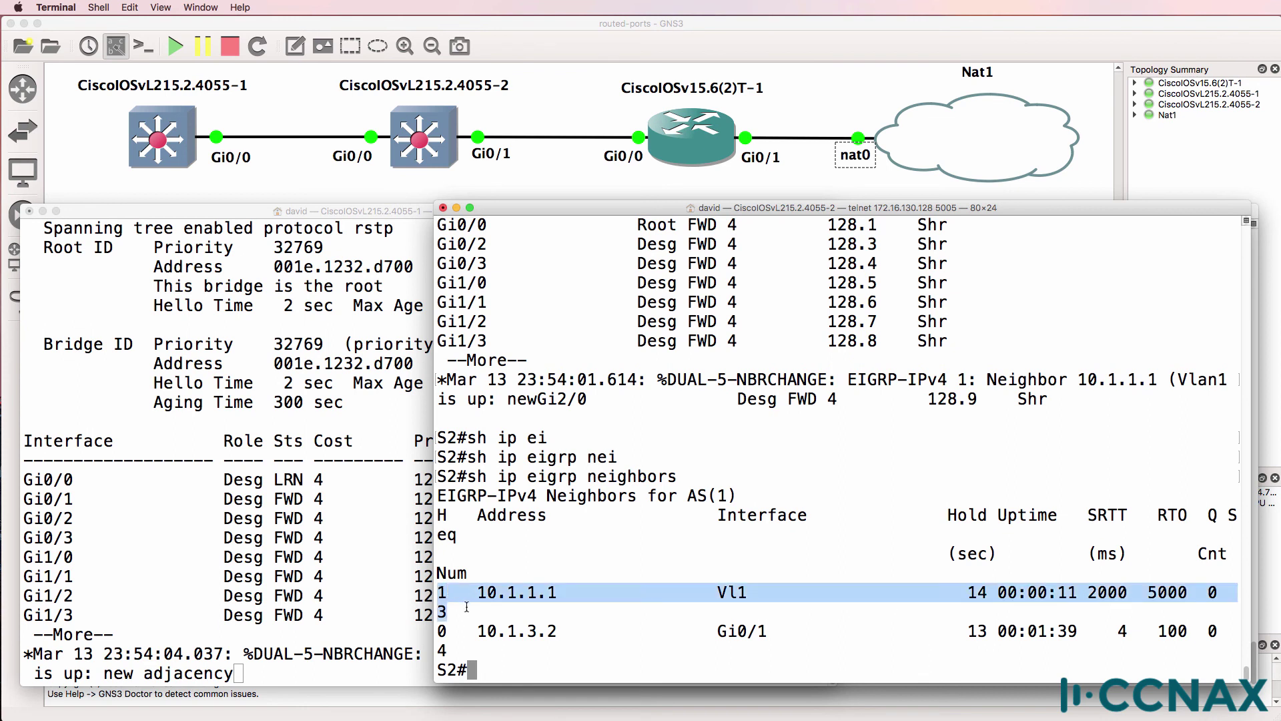
left_click_drag(716, 588, 775, 586)
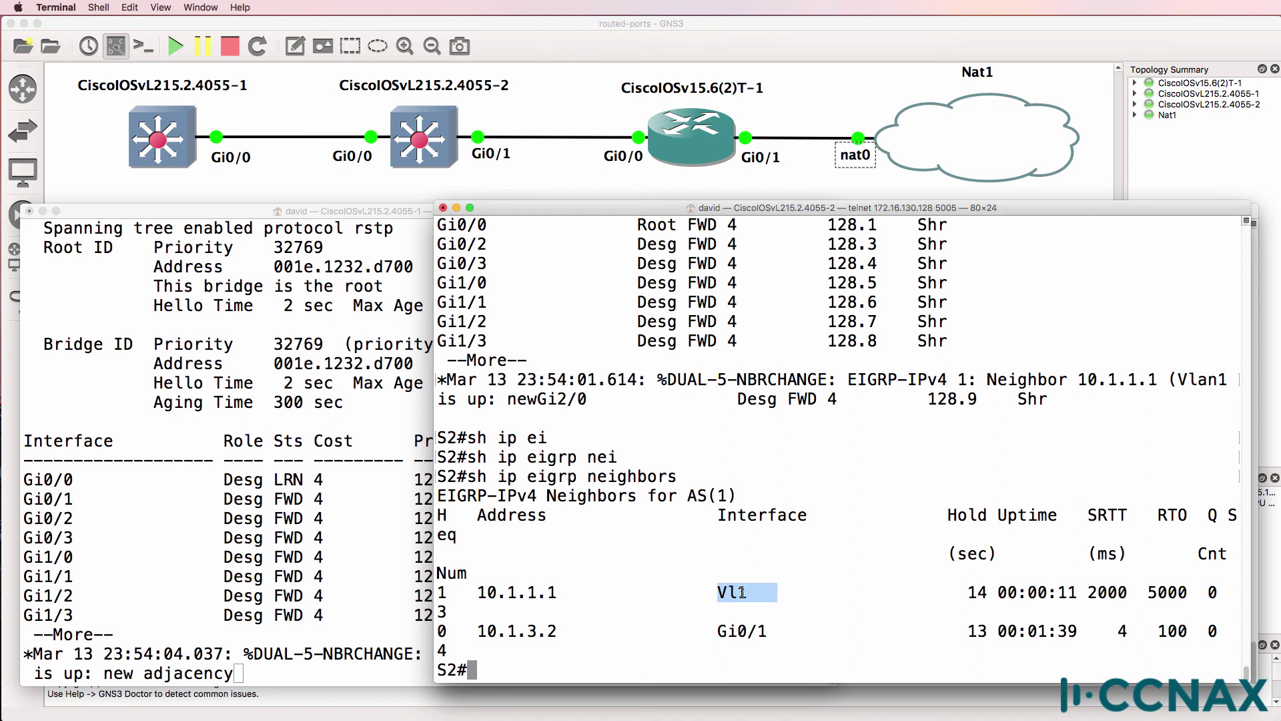
left_click_drag(441, 631, 525, 657)
left_click_drag(702, 627, 807, 626)
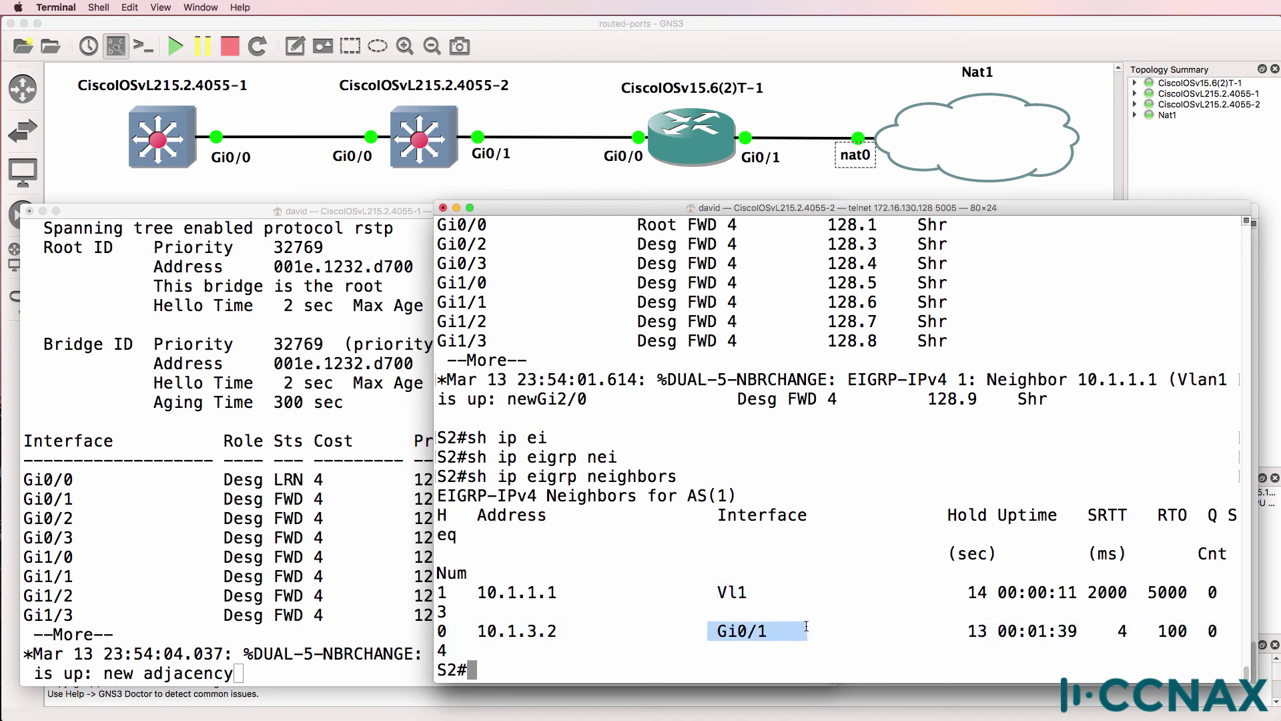
Display the running configuration of interfaces g0/0 and g0/1 on S2 and compare the two
type("sh run int g0/0")
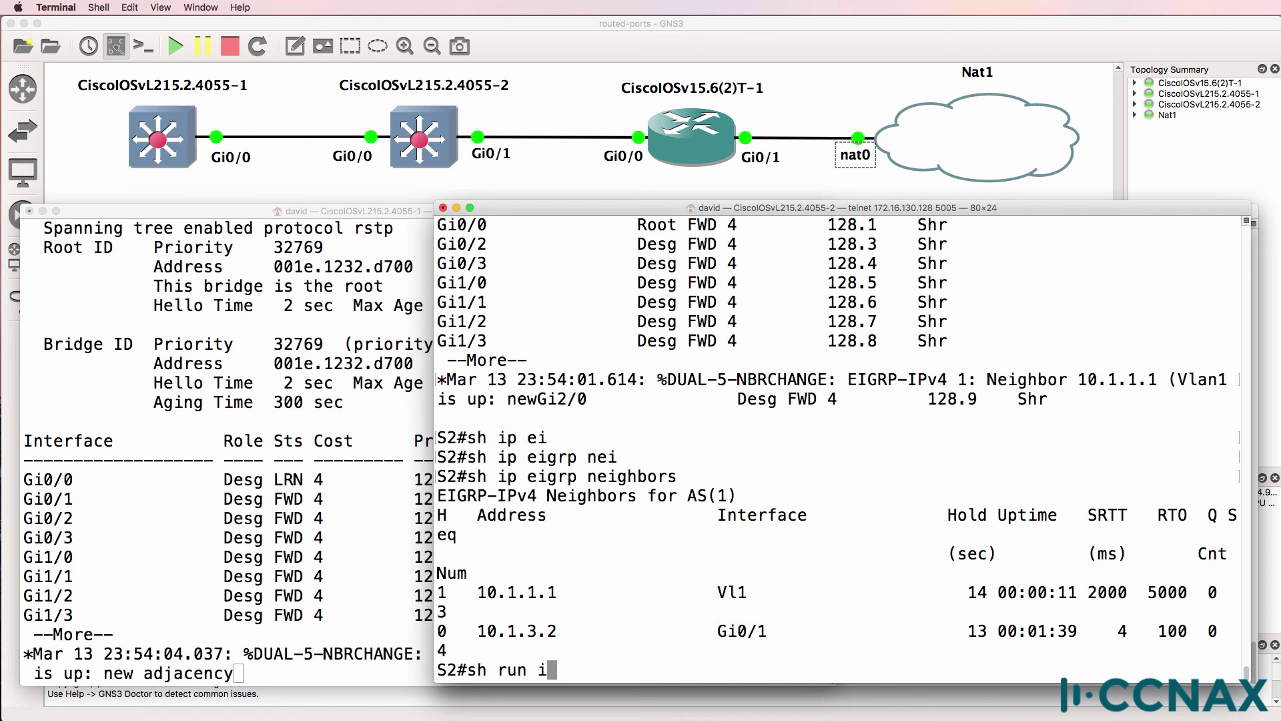
key("Return")
key("Up")
key("BackSpace")
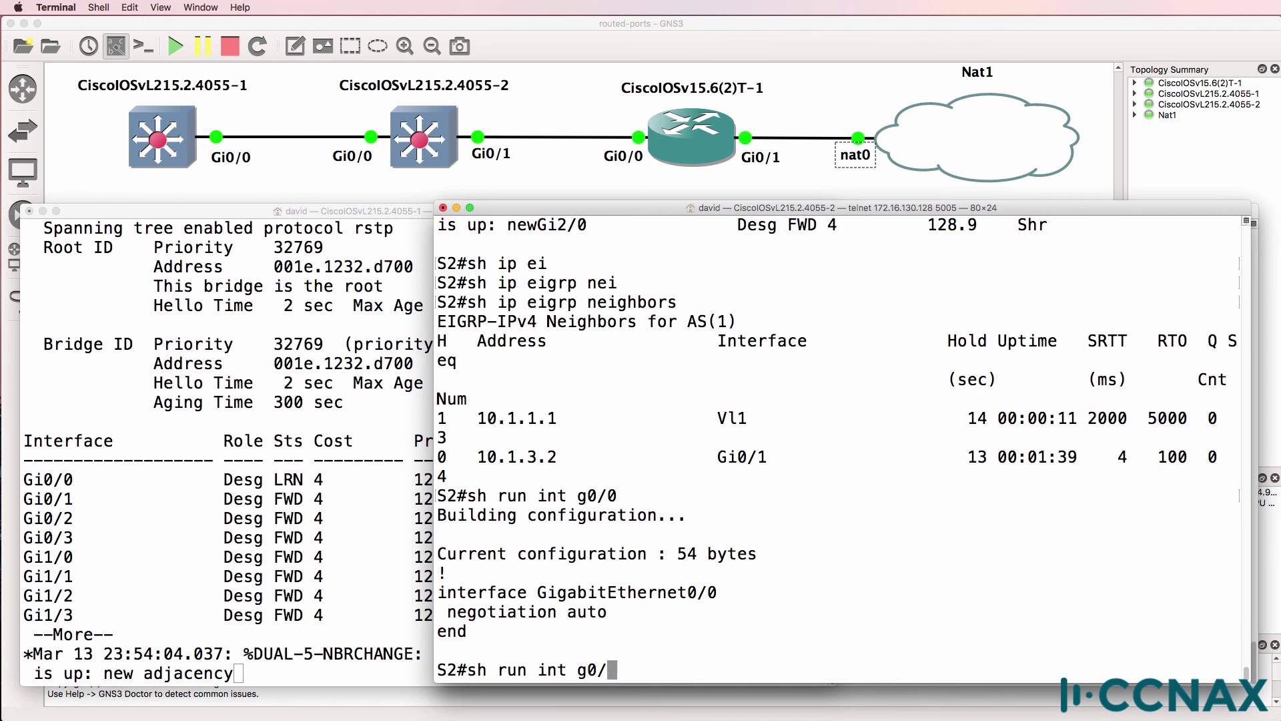
type("1")
key("Return")
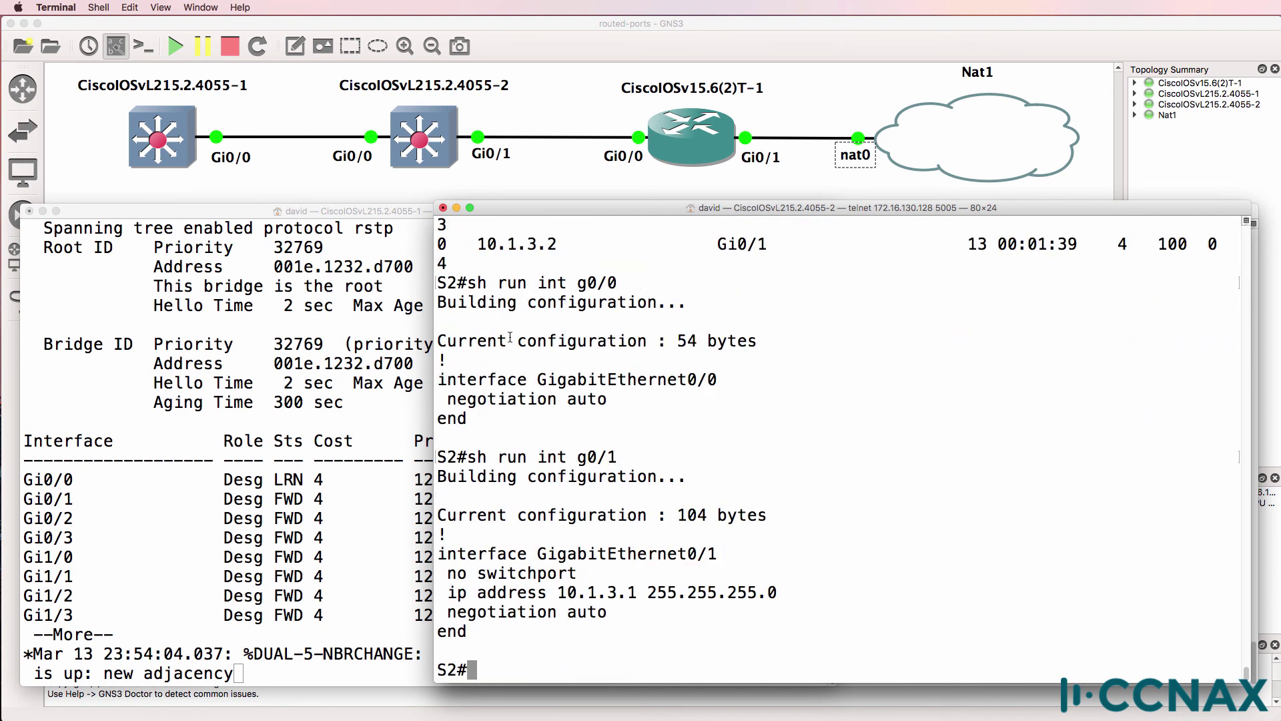
left_click_drag(440, 361, 485, 435)
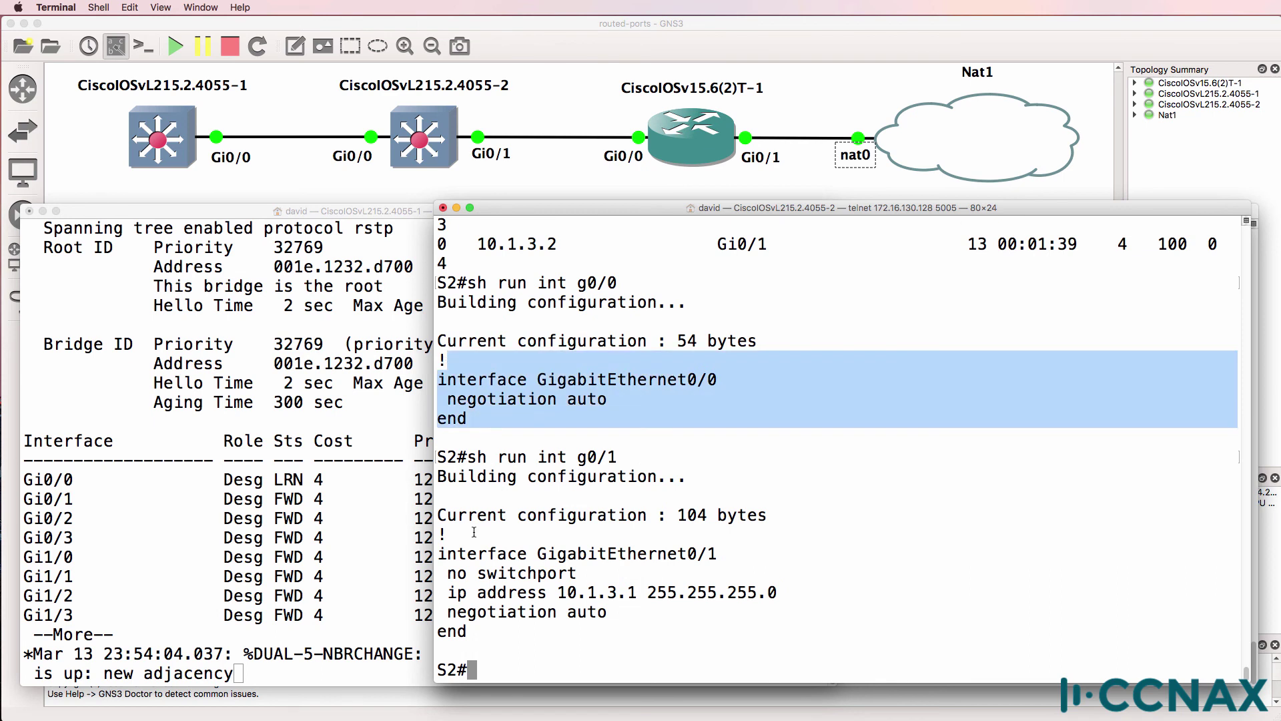
left_click_drag(474, 532, 559, 640)
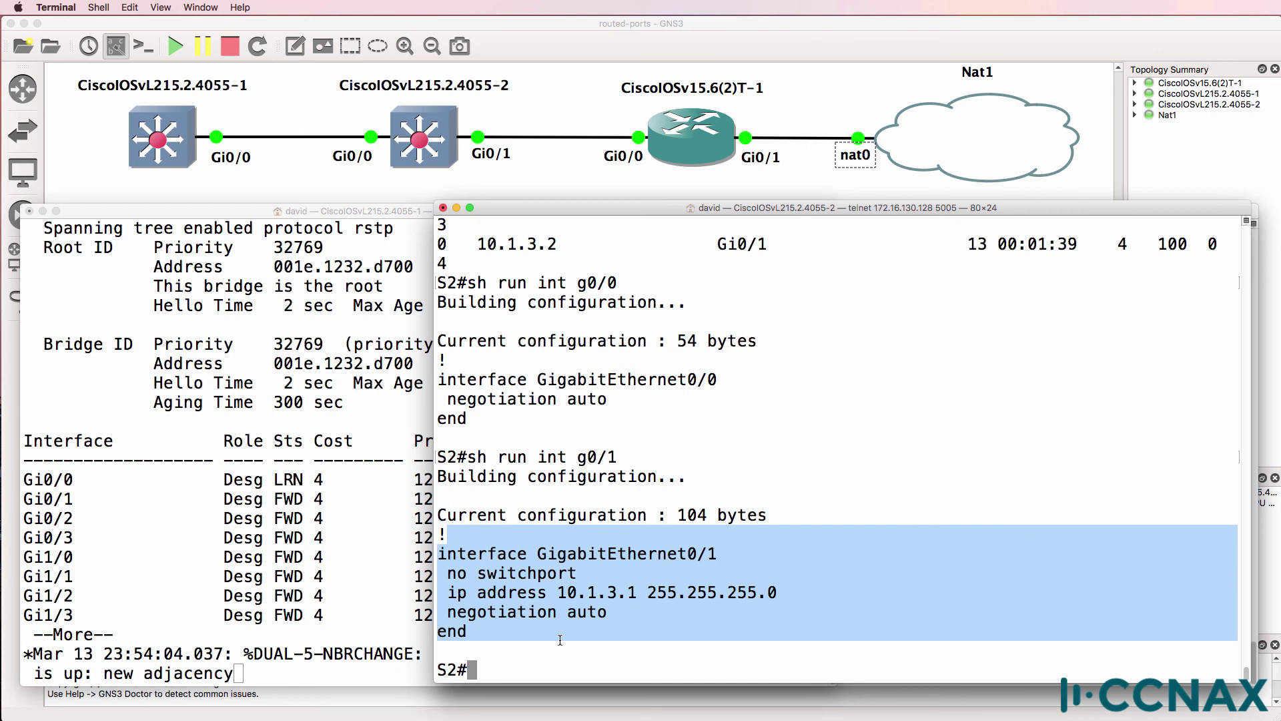
Display S2's brief IP interface summary and check the addresses of Vlan1 and GigabitEthernet0/1
type("sh ")
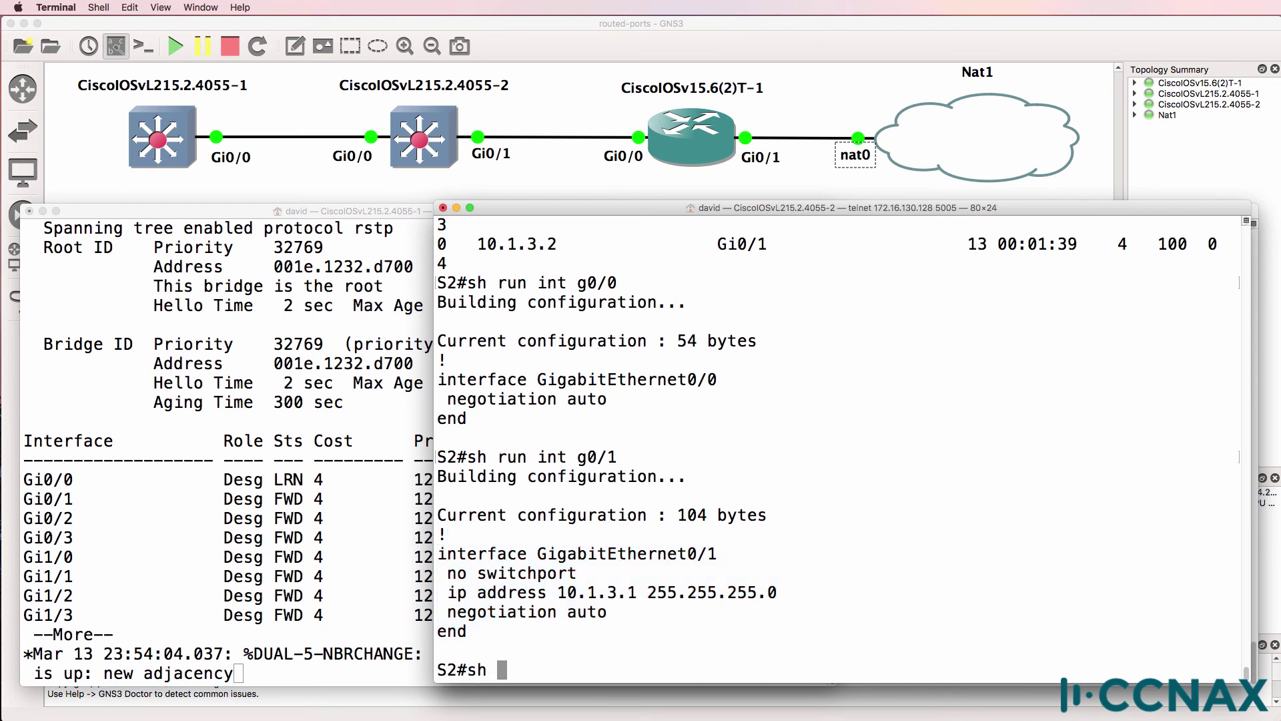
type("ip int brief")
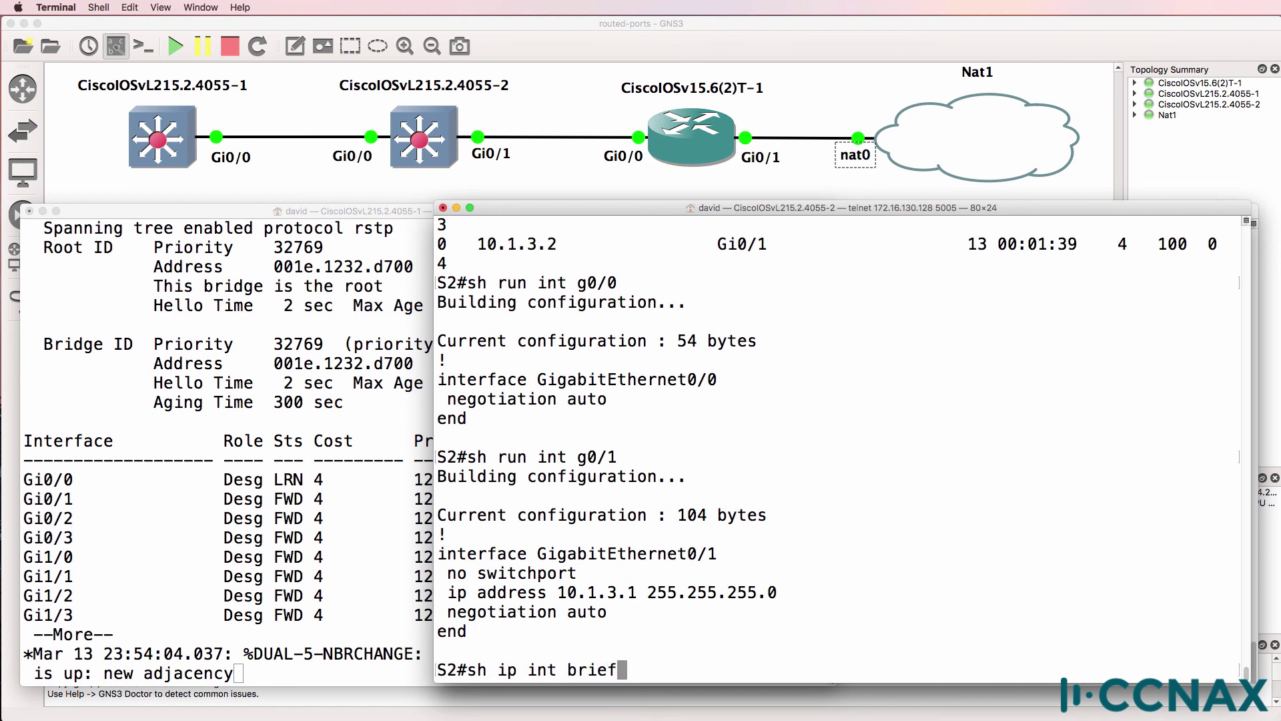
key("Return")
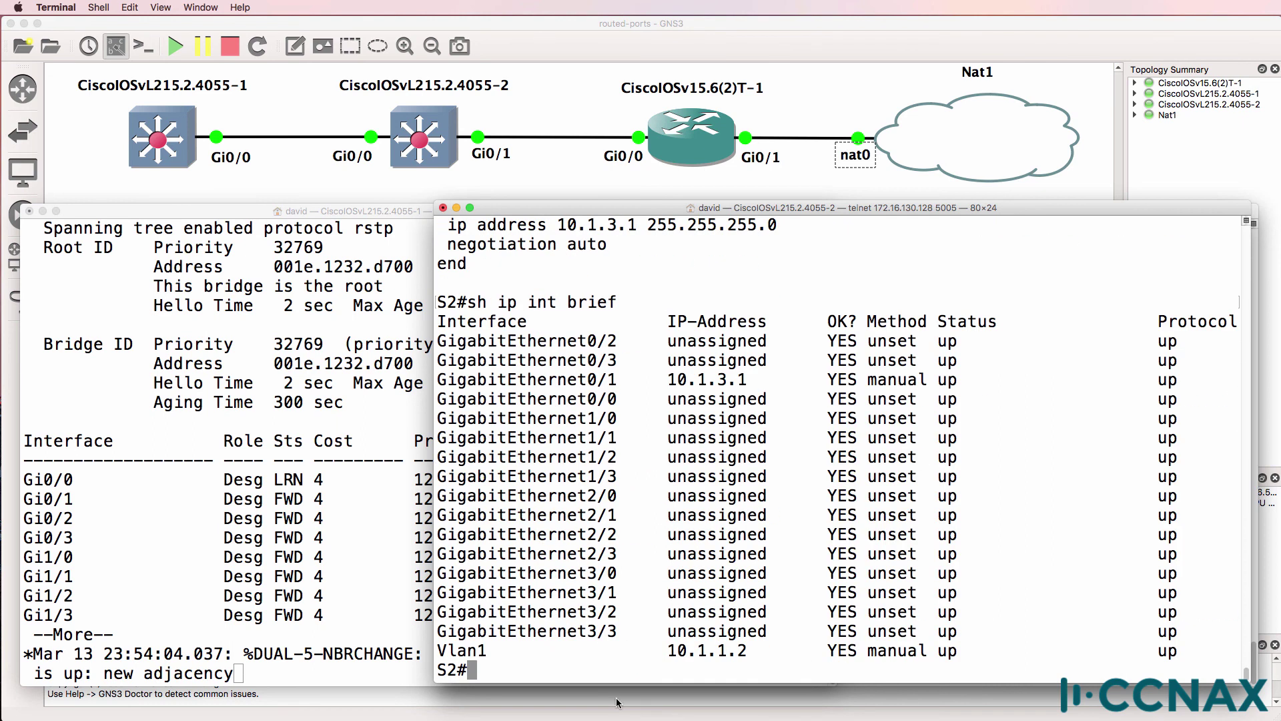
left_click_drag(768, 651, 409, 657)
left_click_drag(768, 380, 430, 374)
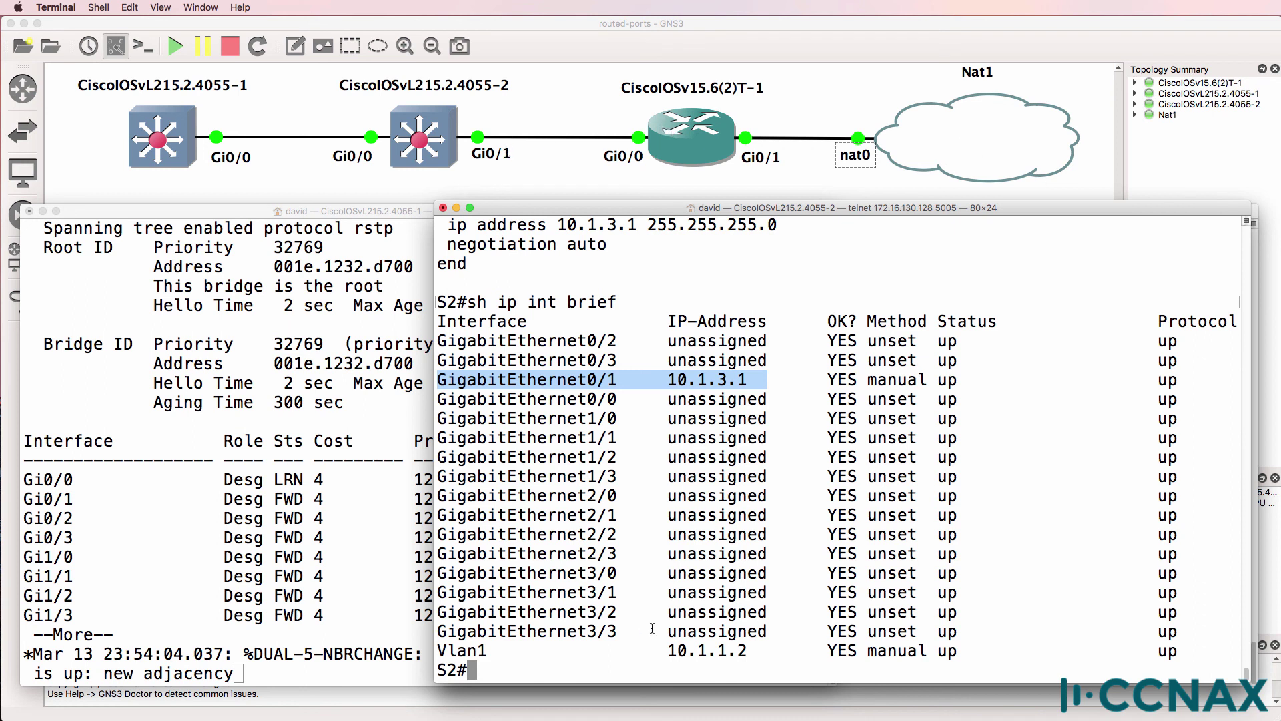
left_click_drag(774, 659, 403, 652)
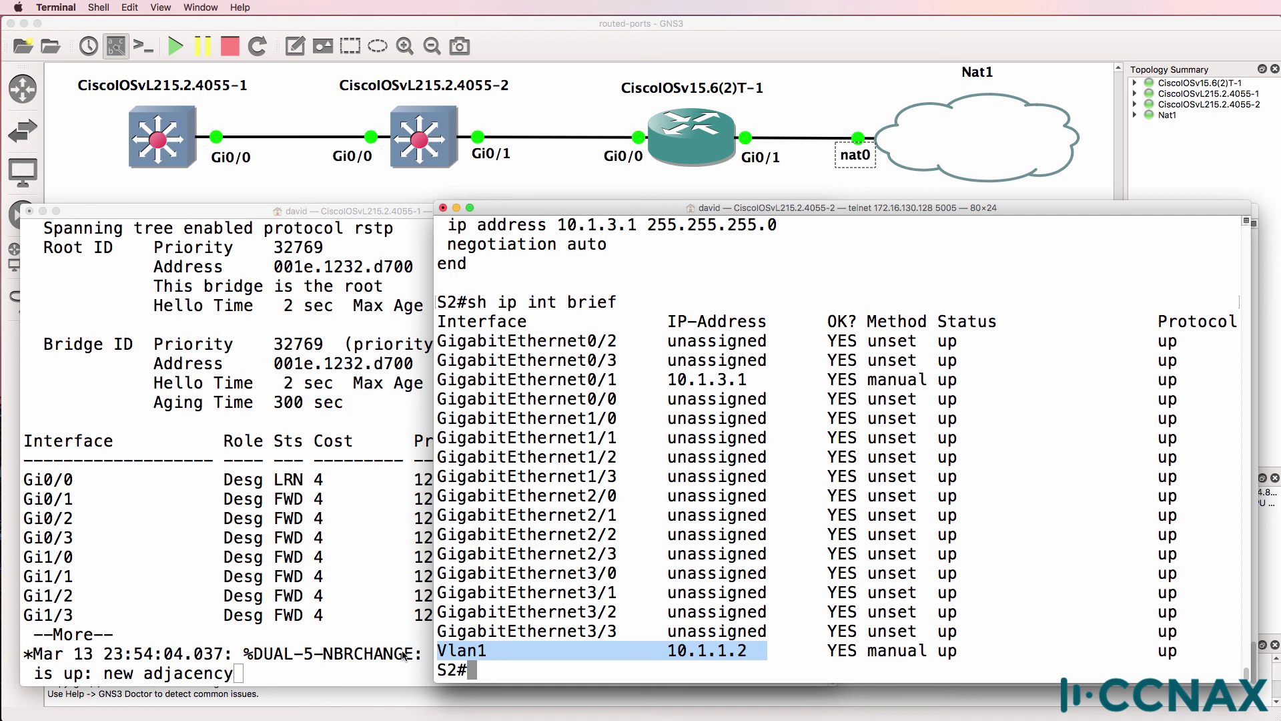
Display S2's EIGRP neighbors again and check the interface listed for each neighbor
type("show ip ei")
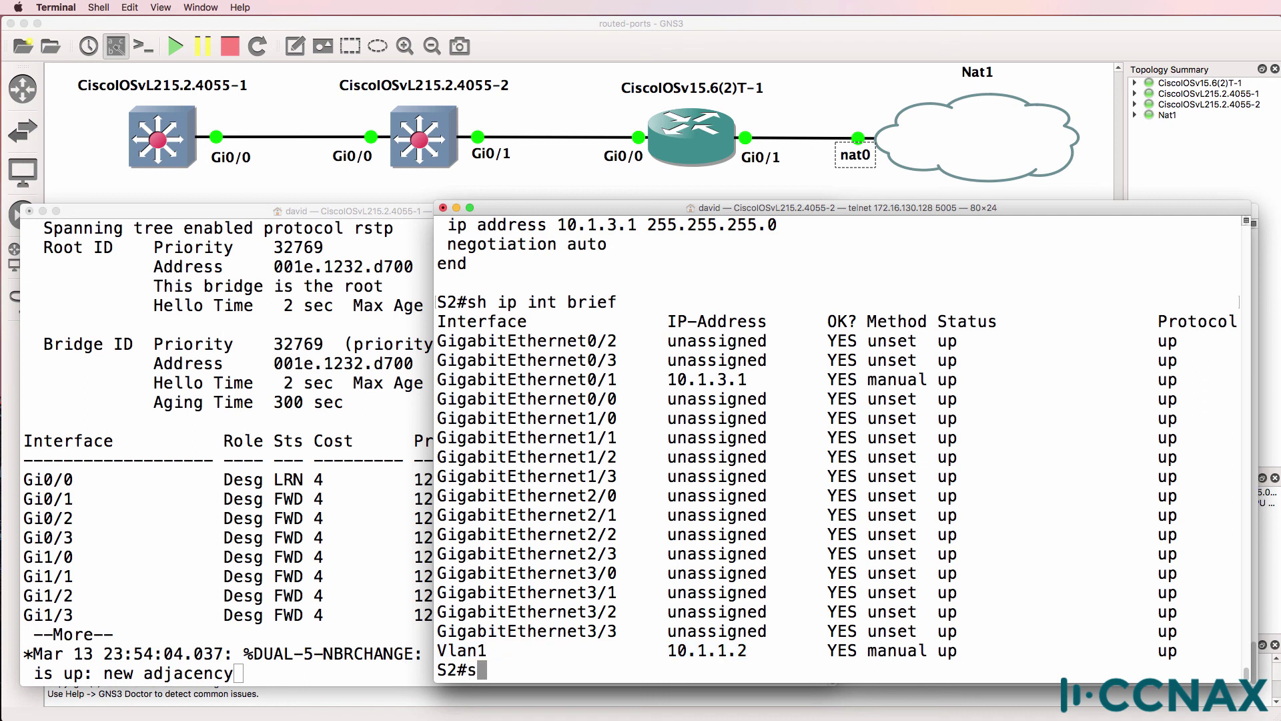
key("Tab")
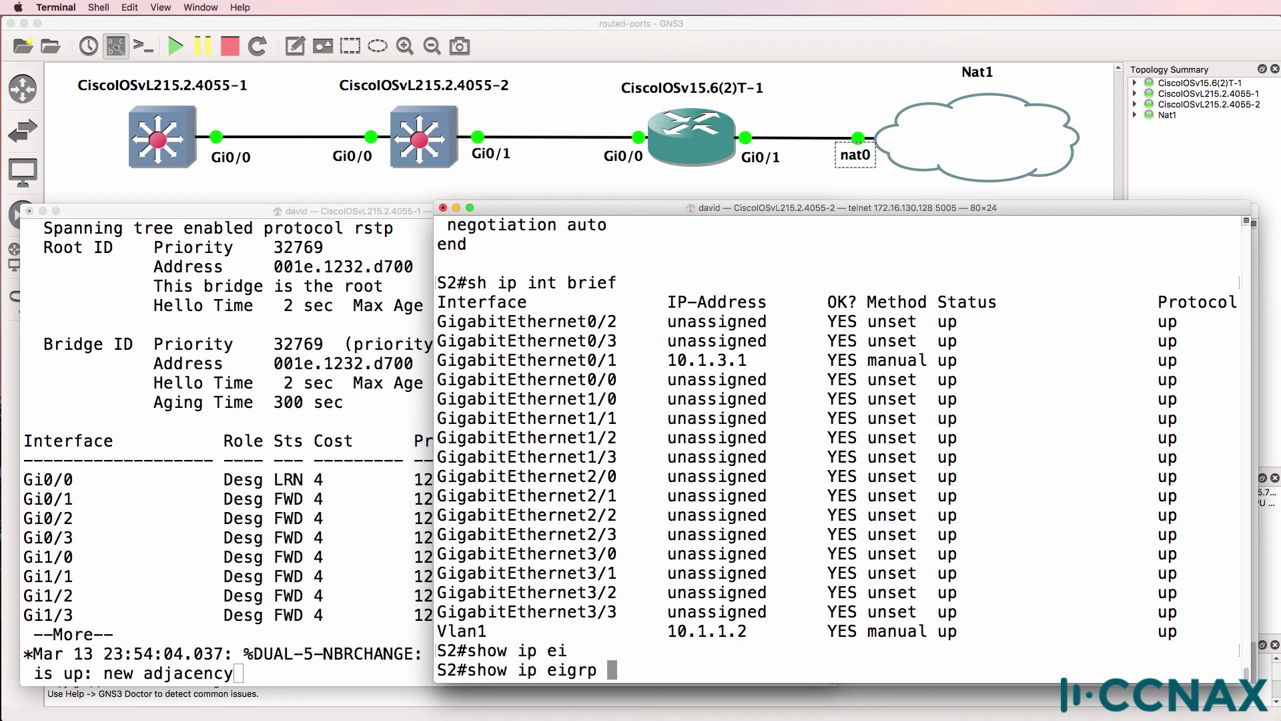
type("ne")
key("Tab")
key("Return")
left_click_drag(712, 592, 779, 593)
left_click_drag(707, 632, 794, 639)
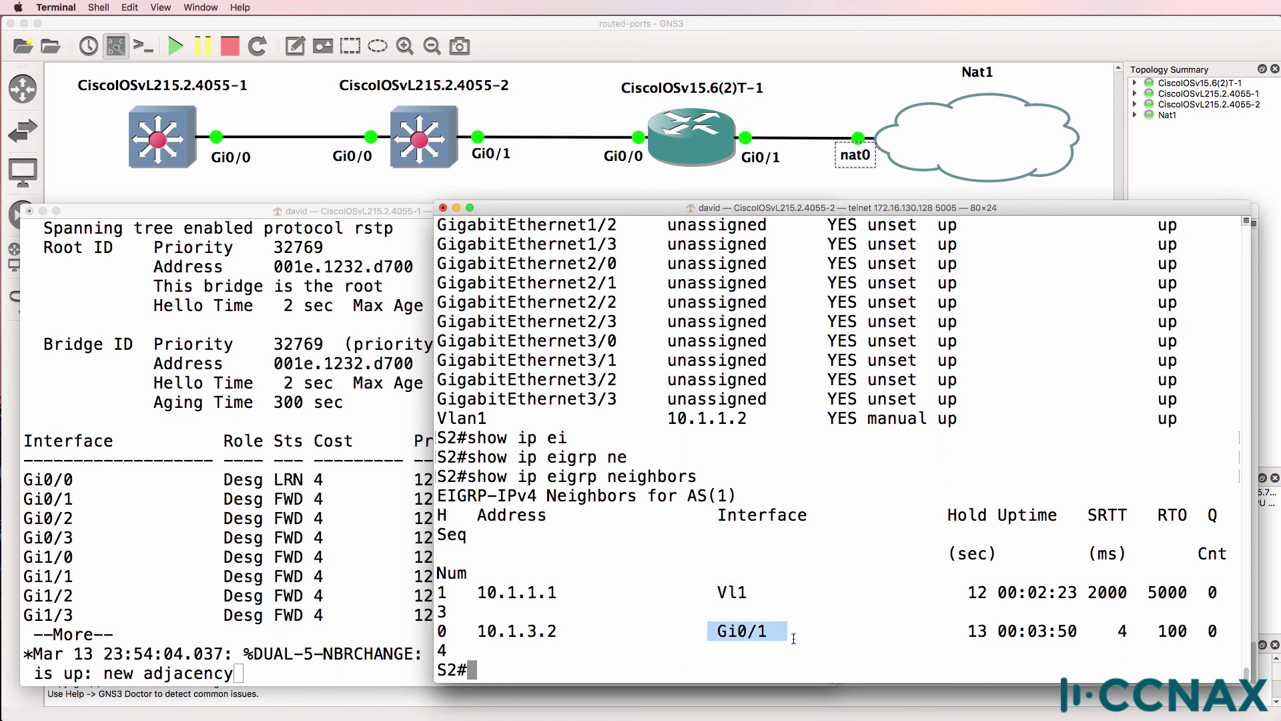